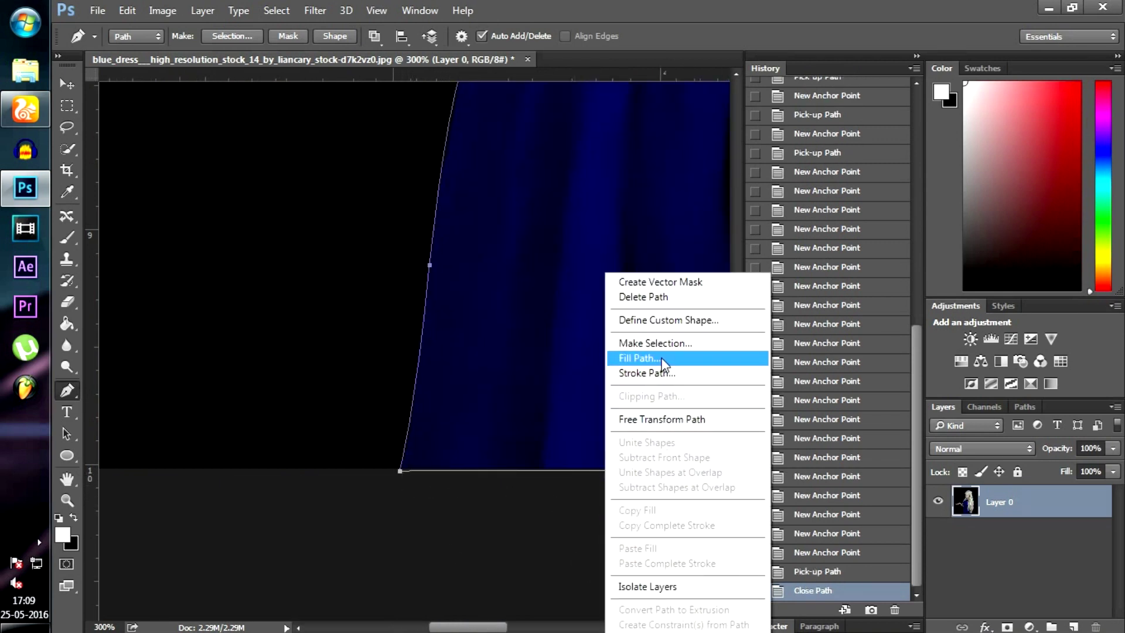
Convert the closed path around the woman into a new anti-aliased selection with 0 px feather and add a new layer
click(654, 344)
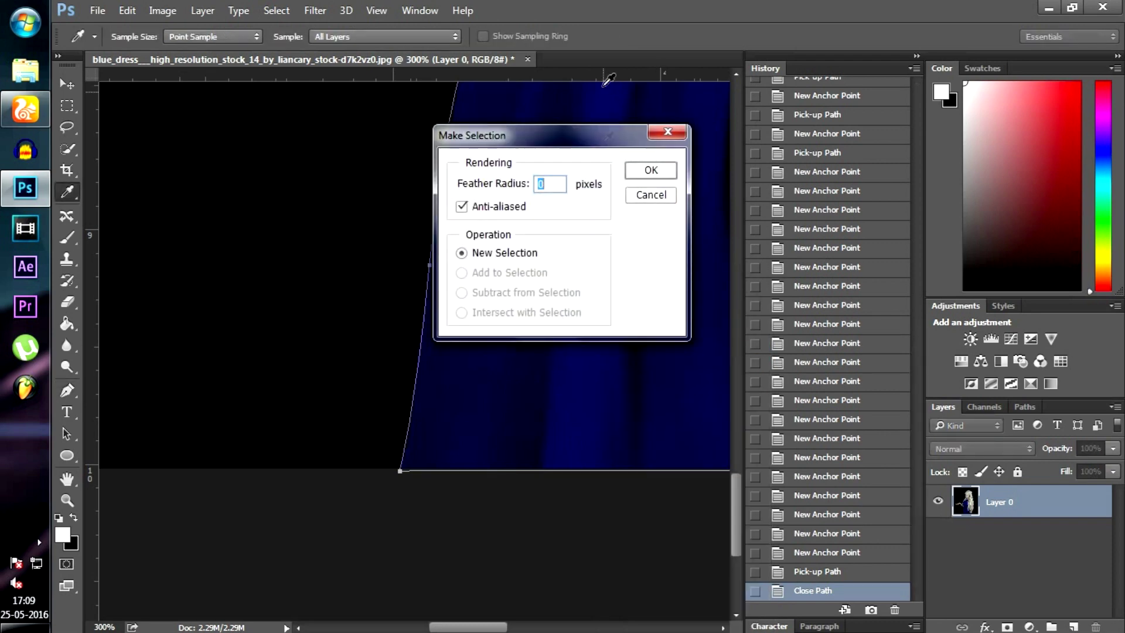
click(652, 170)
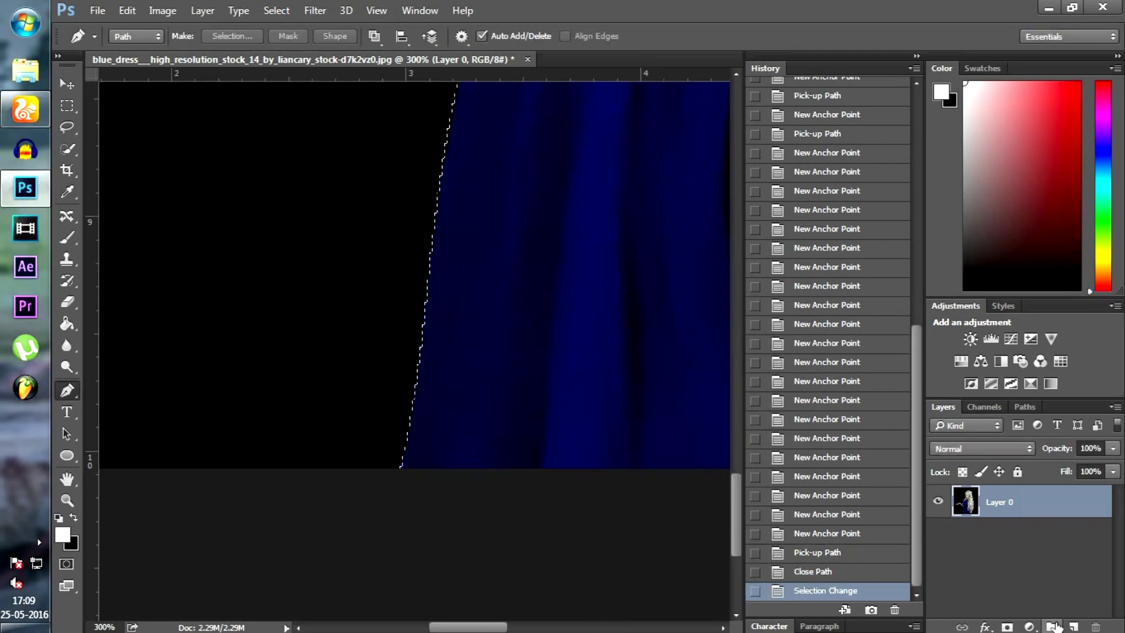
key(ctrl+shift+alt+n)
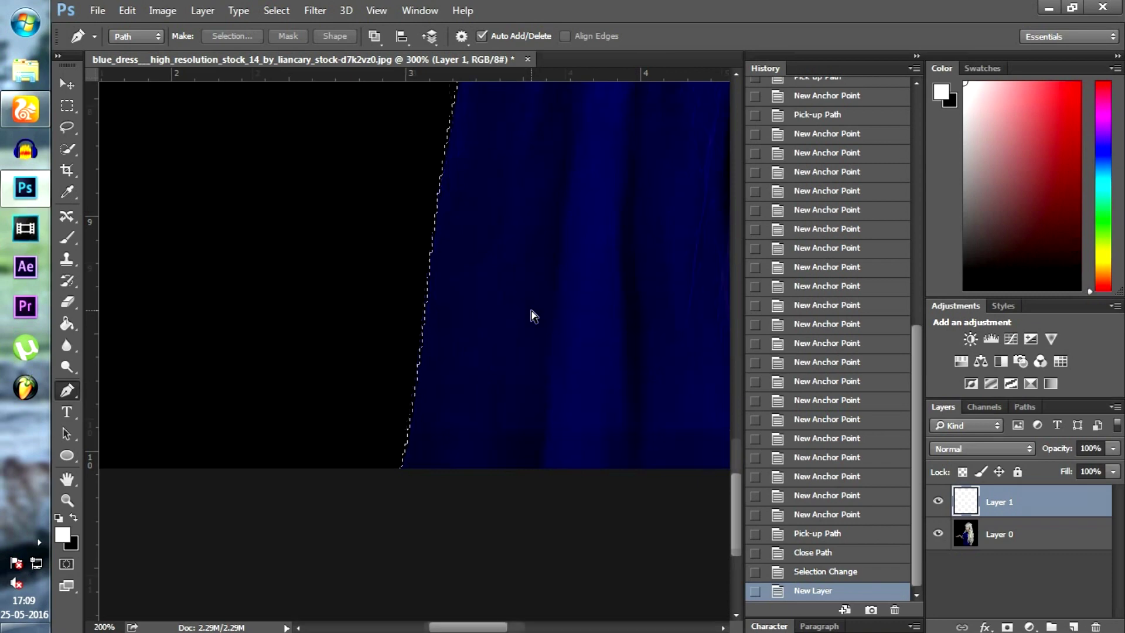
key(ctrl+0)
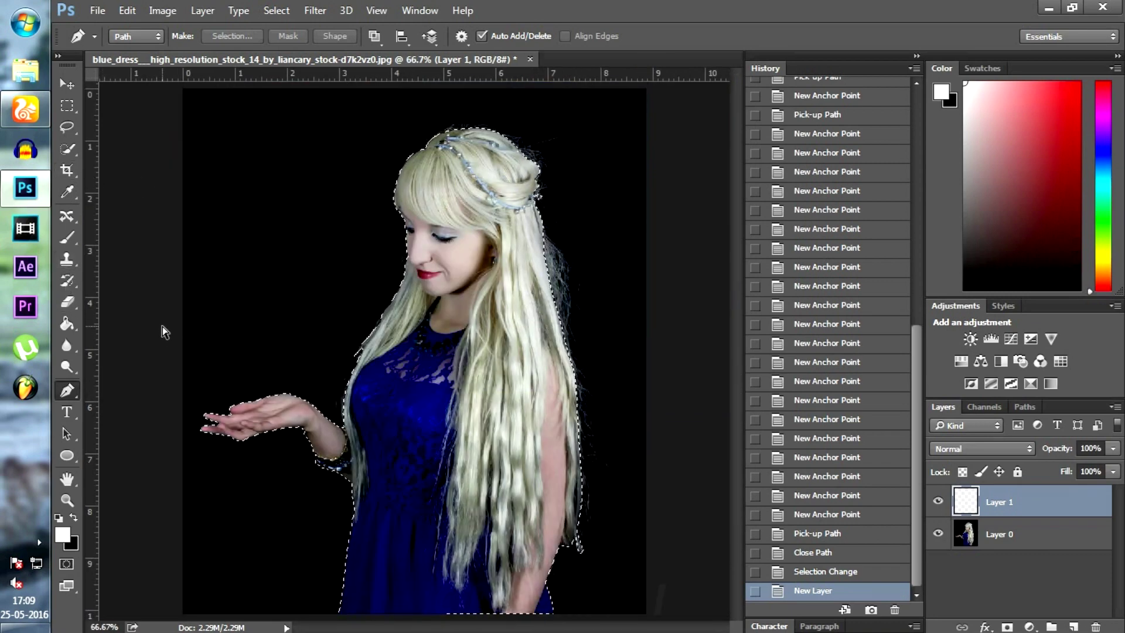
Invert the selection, fill the area around the woman with black on the new layer, and deselect
key(ctrl+shift+i)
key(ctrl+shift+i)
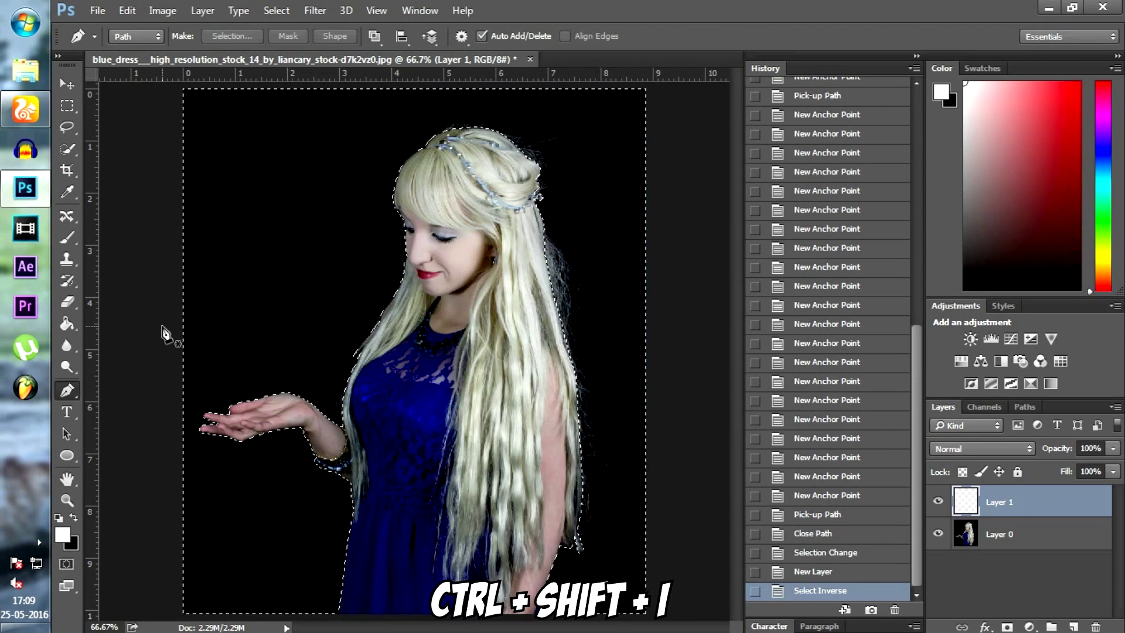
click(69, 326)
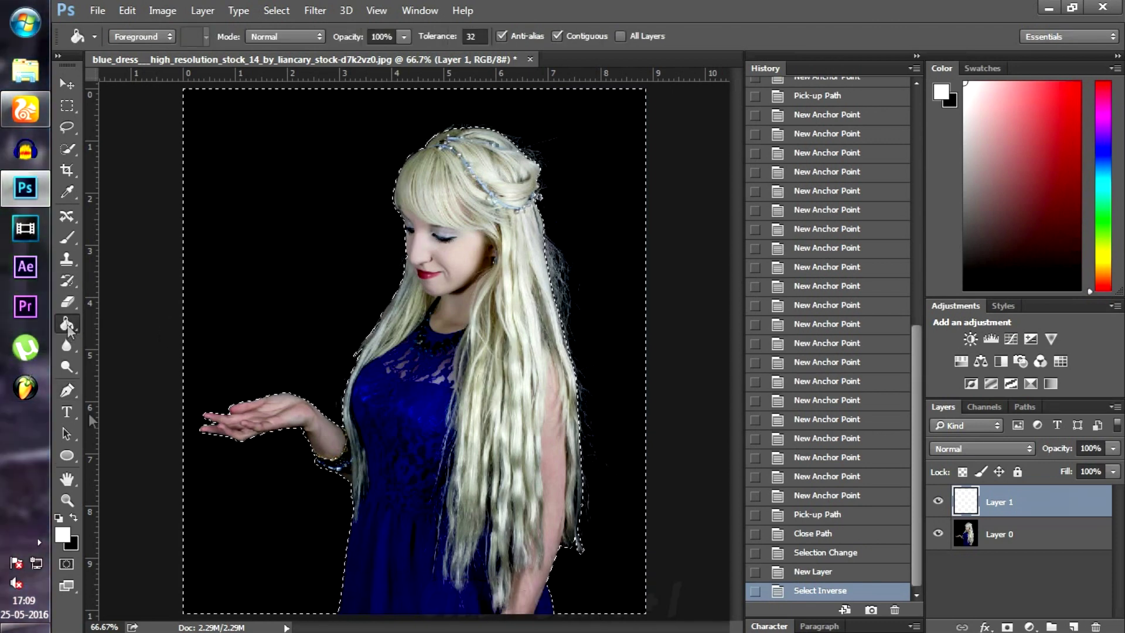
click(73, 517)
click(220, 381)
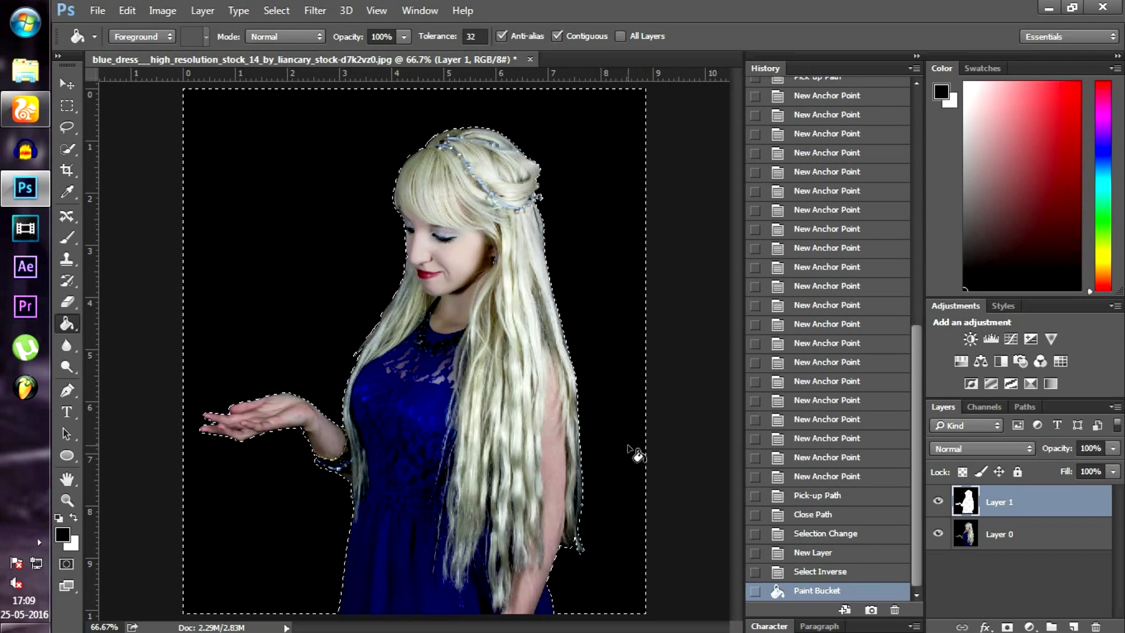
key(ctrl+d)
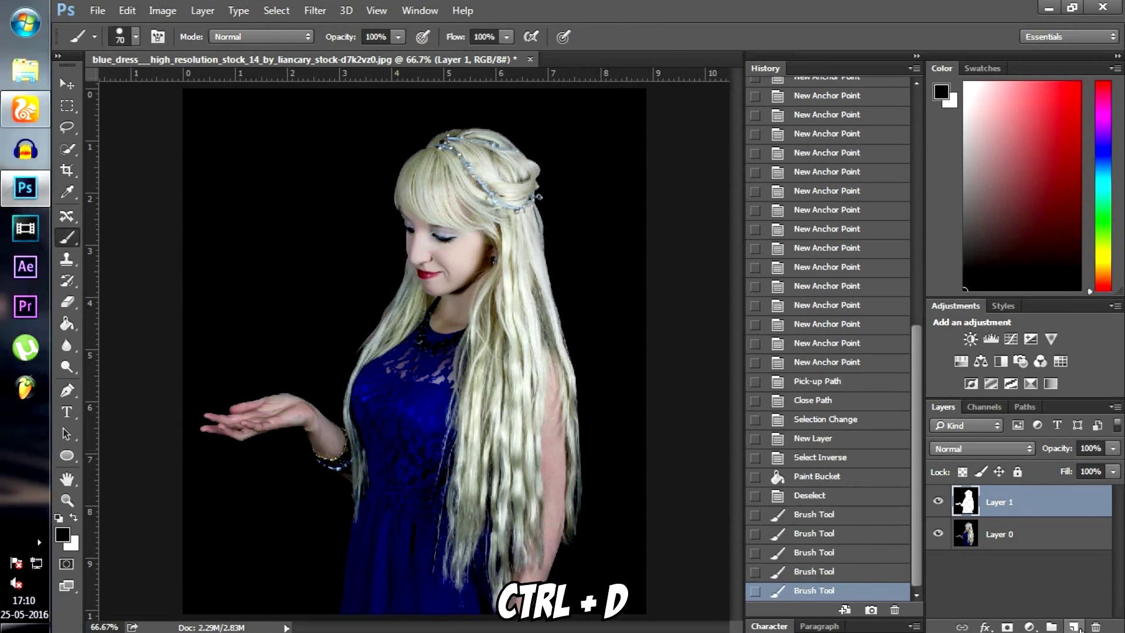
Add another layer on top and fill it entirely with black
key(ctrl+shift+alt+n)
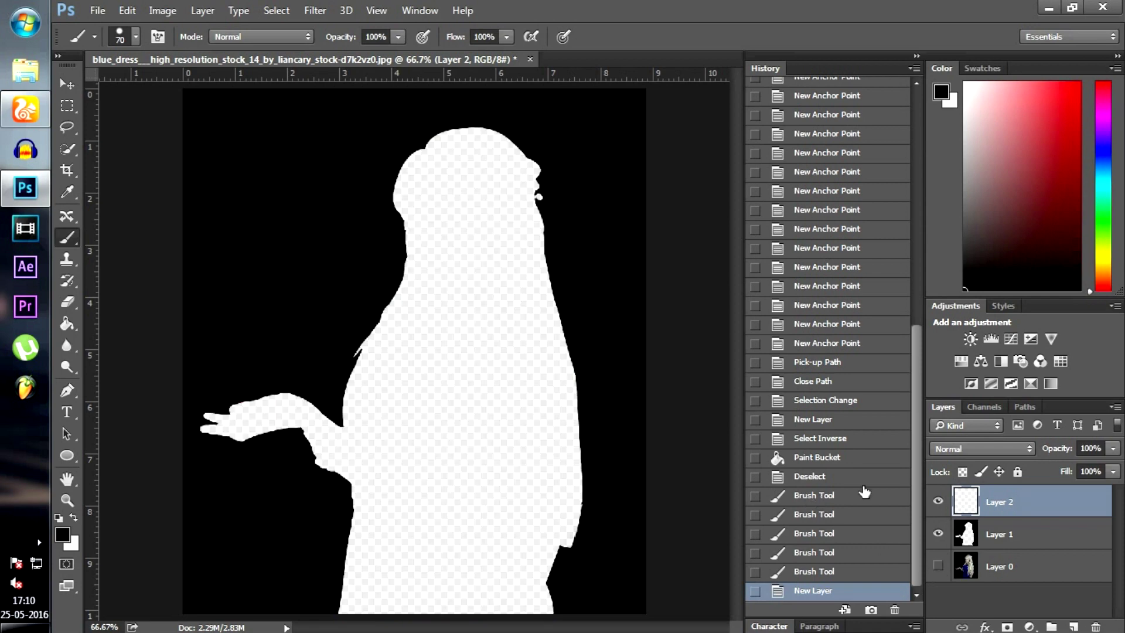
click(67, 323)
click(426, 367)
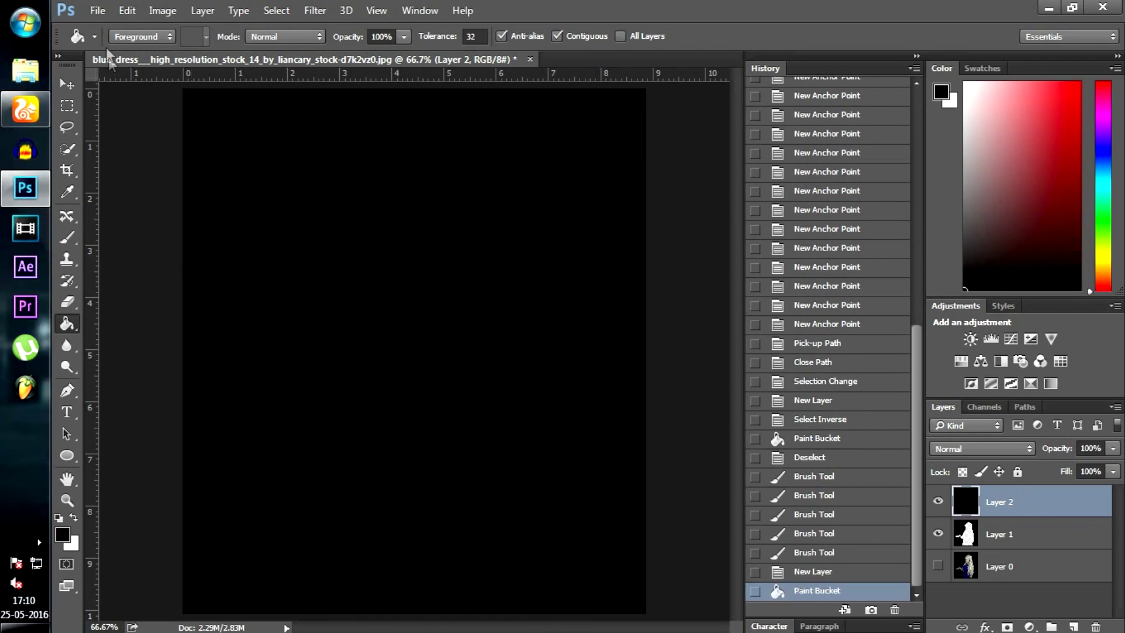
Open flame_circle_by_eal3x-d4jfp5p.png from the Desktop
click(97, 10)
click(117, 43)
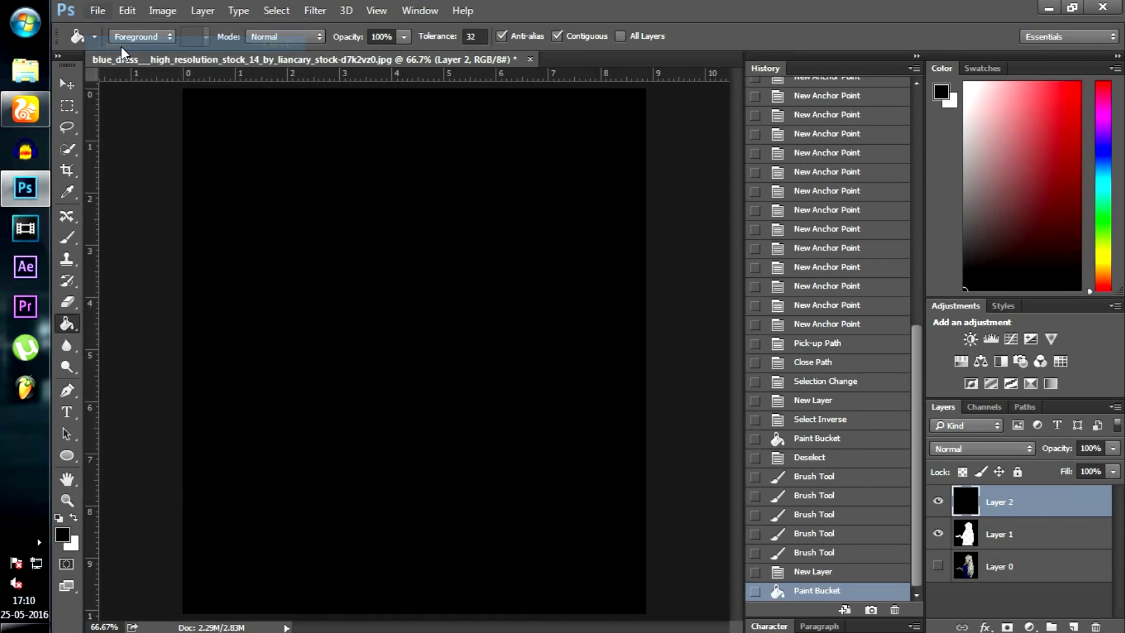
drag(596, 112, 594, 237)
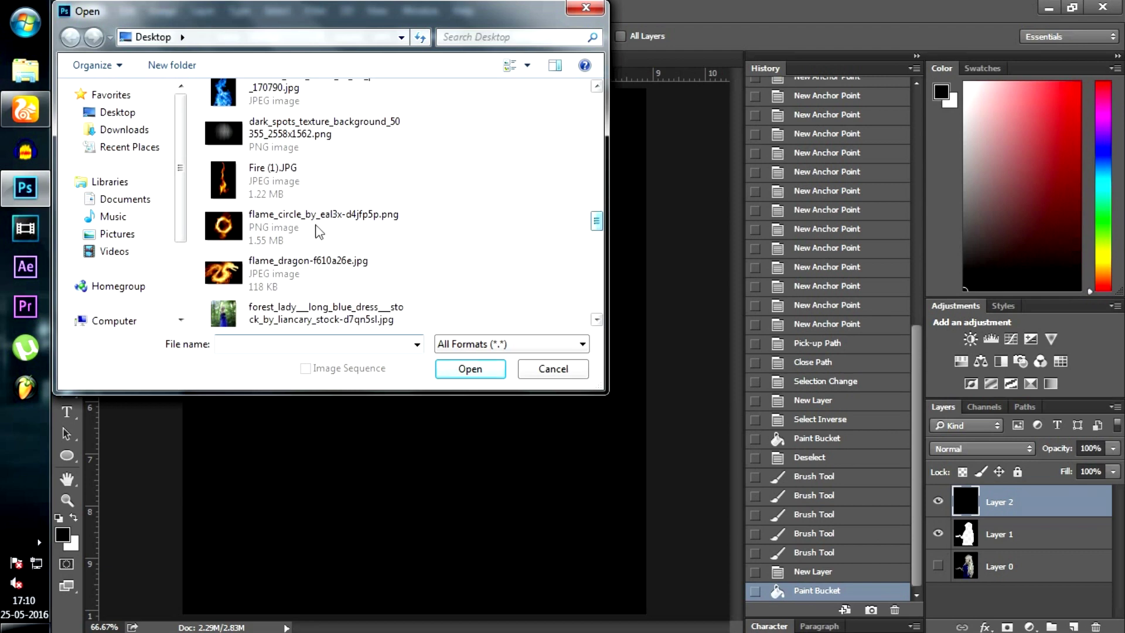
click(516, 230)
click(470, 369)
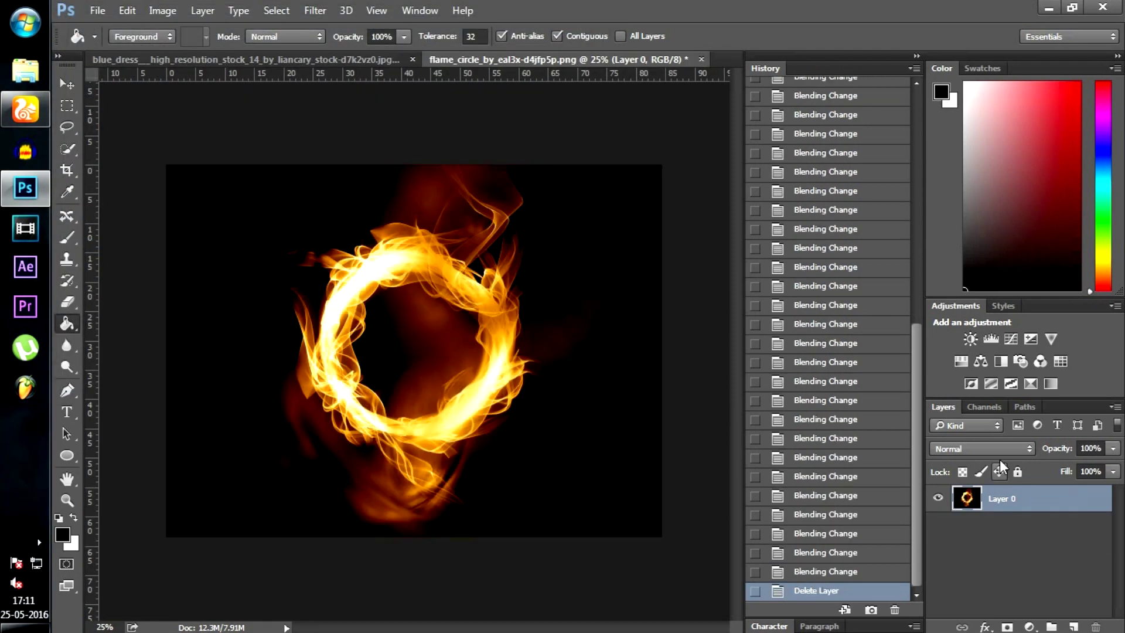
Set the blend mode of the flame circle layer to Exclusion
click(995, 452)
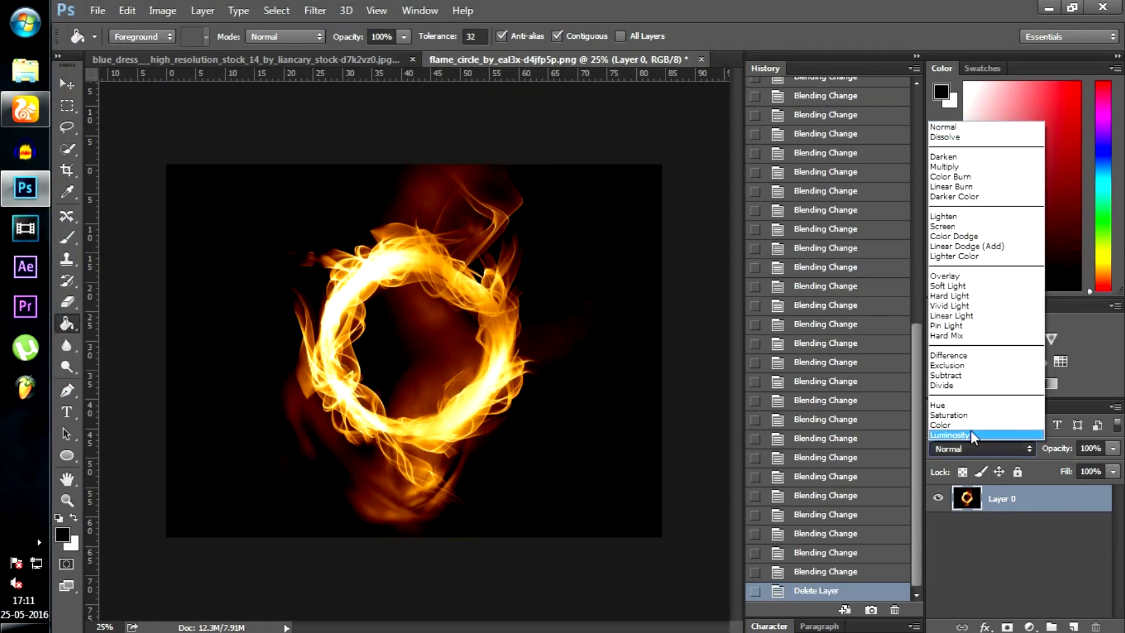
click(970, 430)
key(Up)
key(Up)
key(Up)
key(Up)
key(Up)
key(Up)
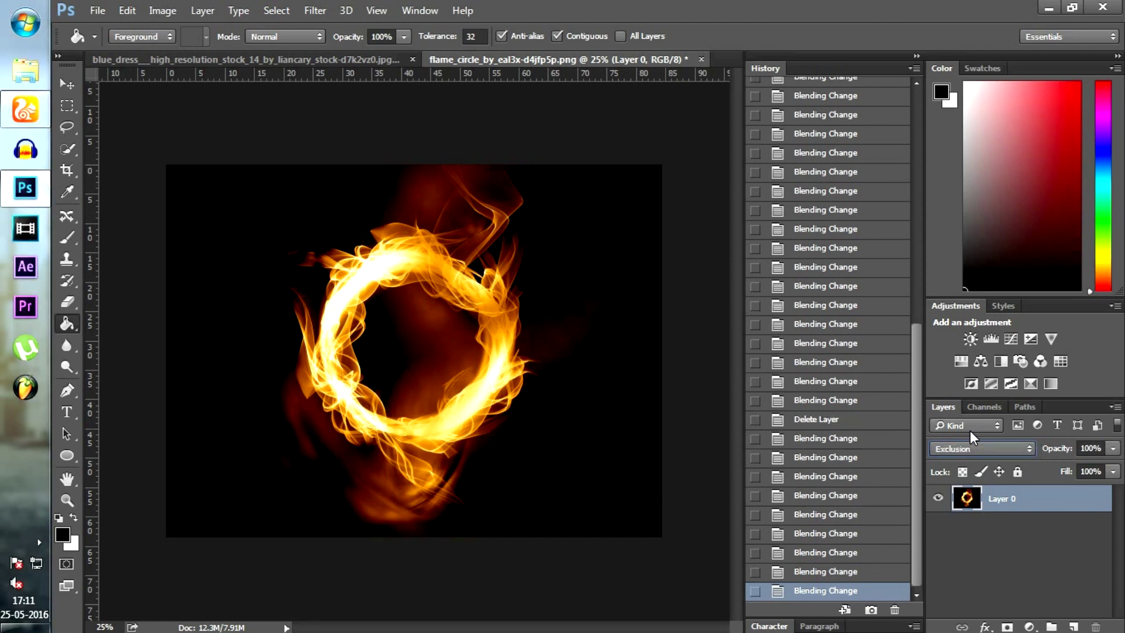
Add a layer with Subtract blending beneath the flame circle layer and fill it with white
click(1076, 626)
drag(1044, 499, 1031, 519)
click(1000, 455)
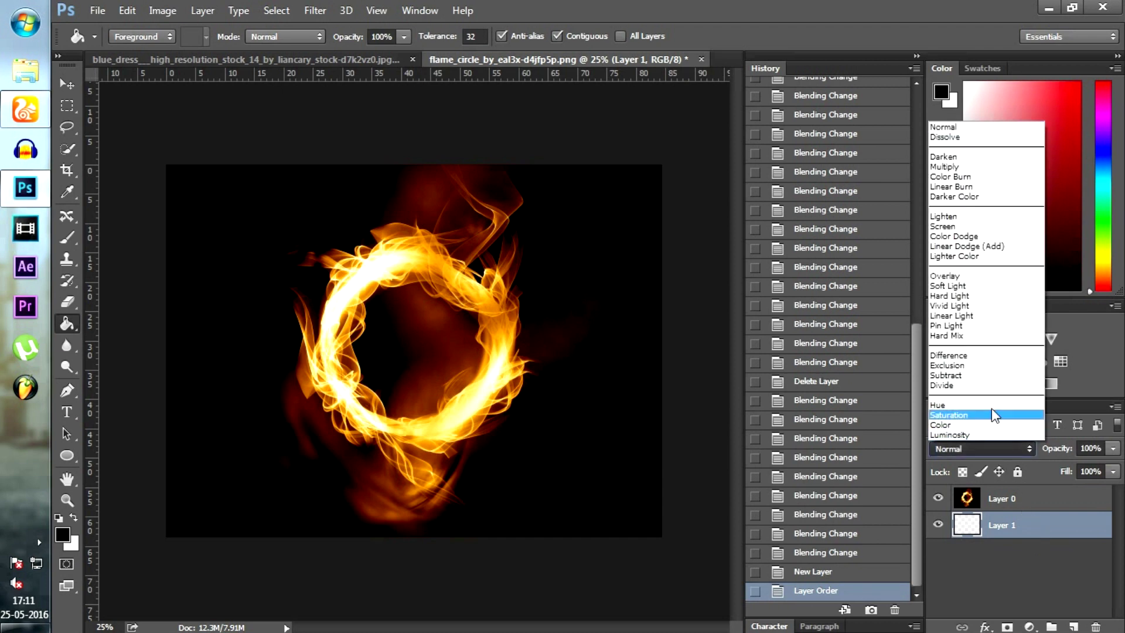
click(978, 369)
key(Up)
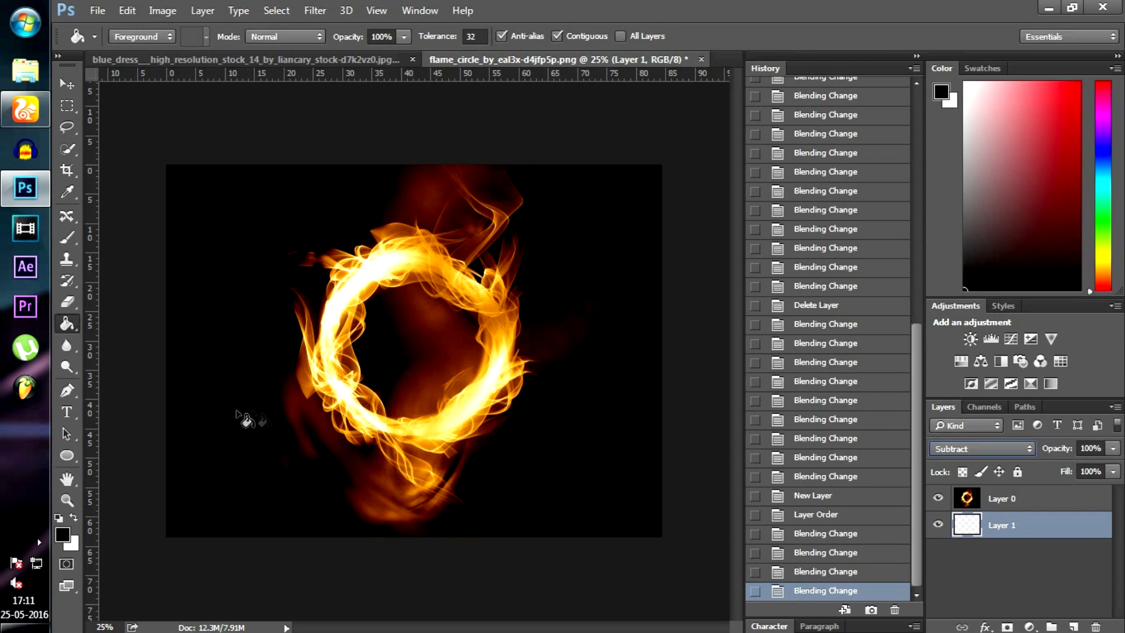
click(267, 449)
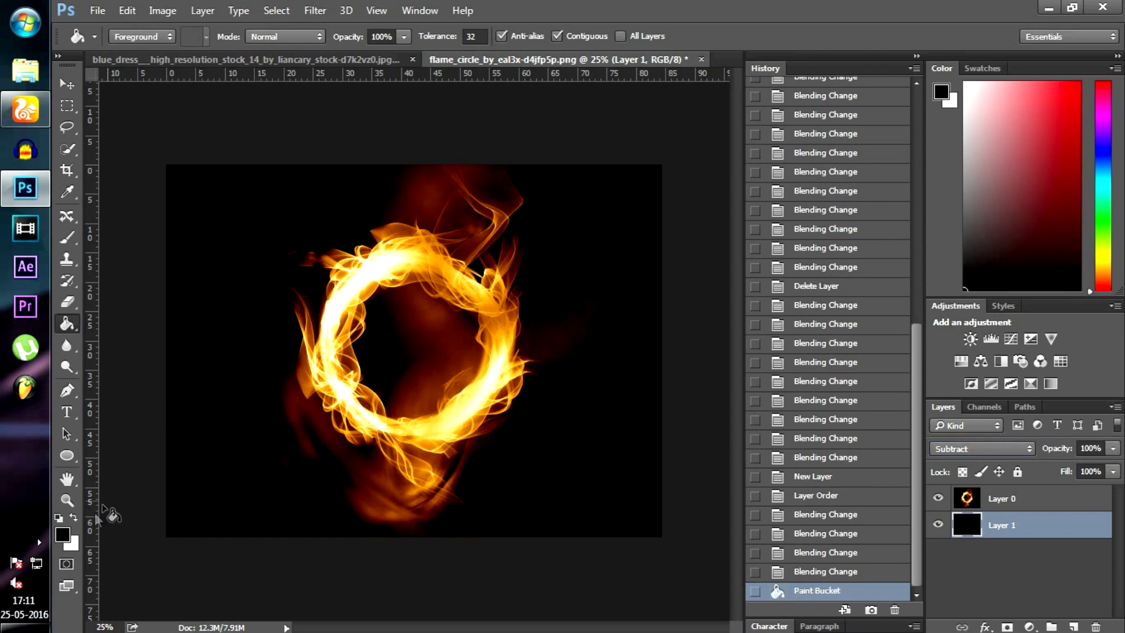
click(229, 441)
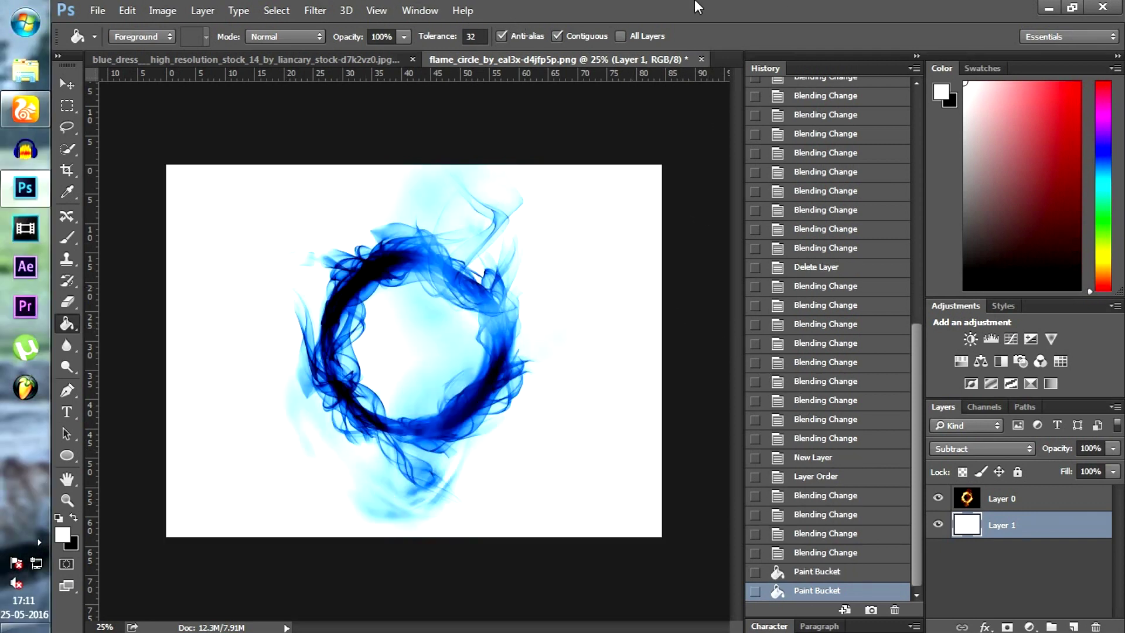
Define the inverted flame circle as a brush preset named flame_circle_by_eal3x-d4jfp5p.png
click(126, 9)
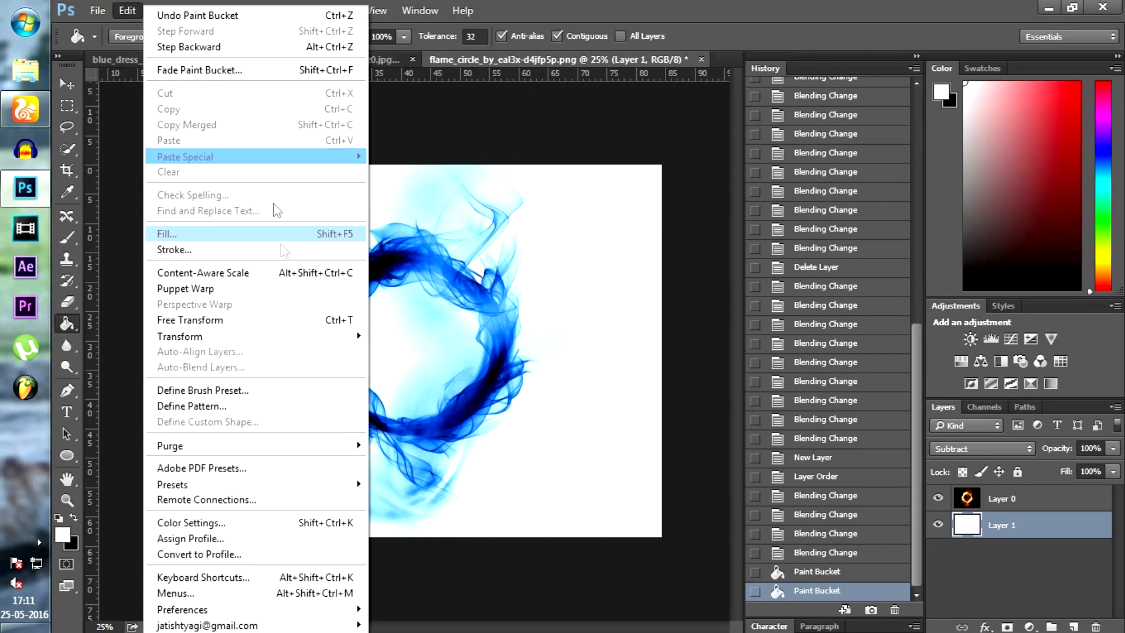
click(266, 391)
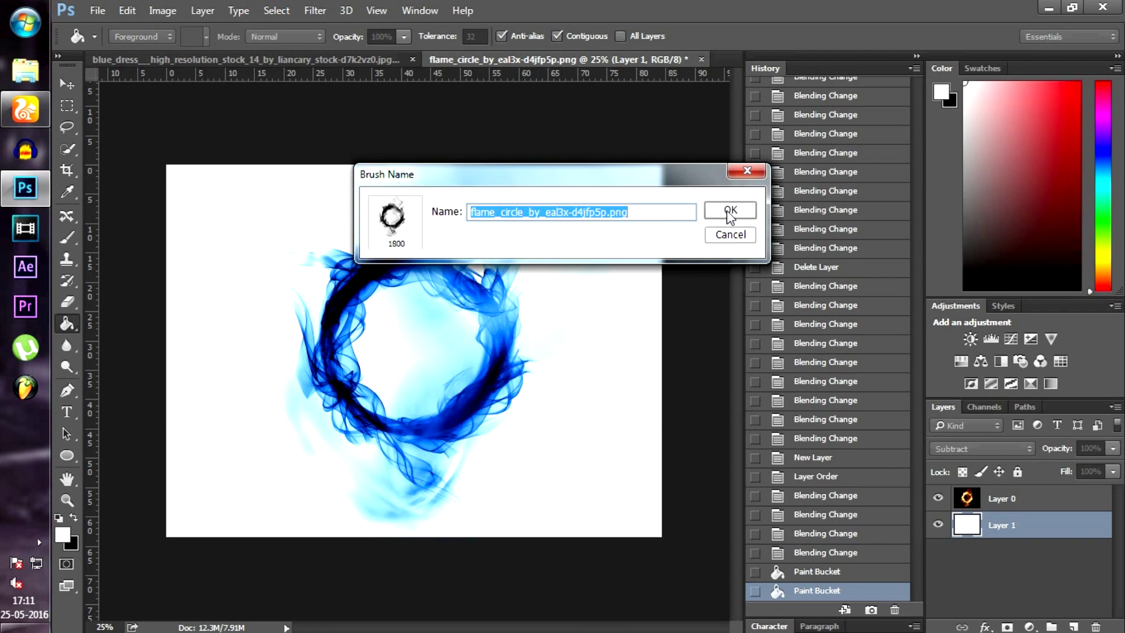
click(730, 211)
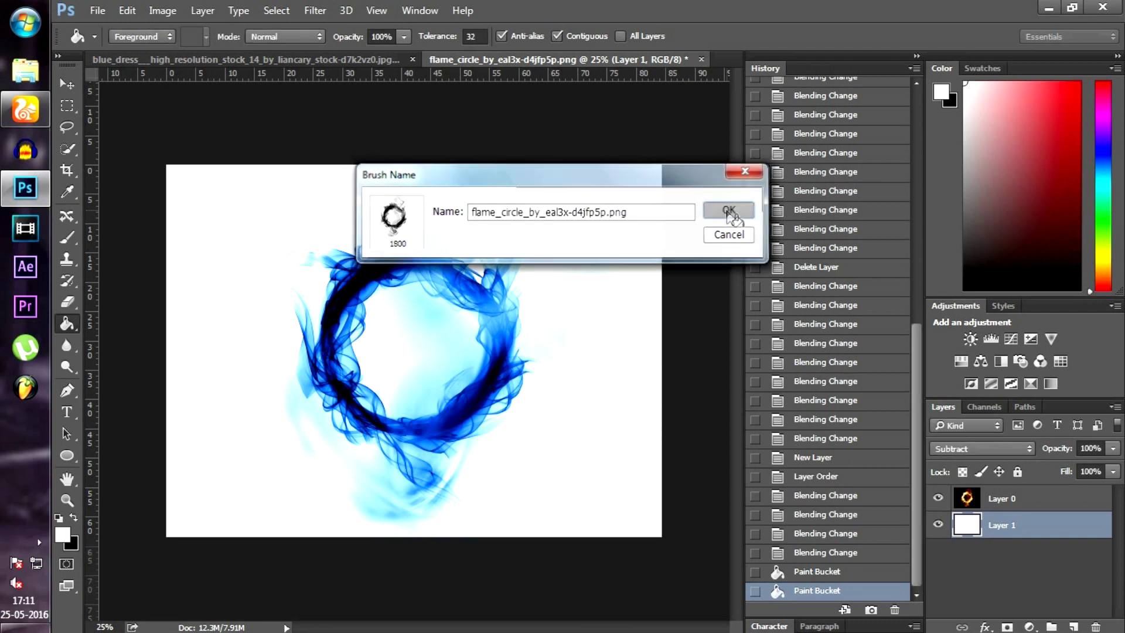
Return to the blue dress document and reduce the flame circle brush to 600 px
click(313, 62)
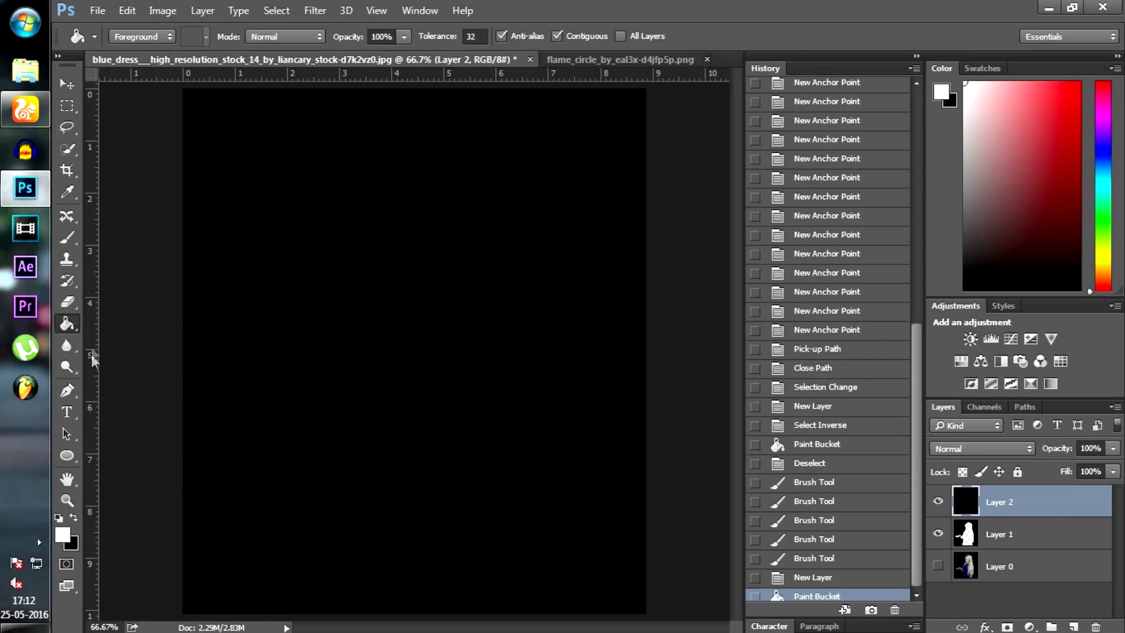
click(66, 239)
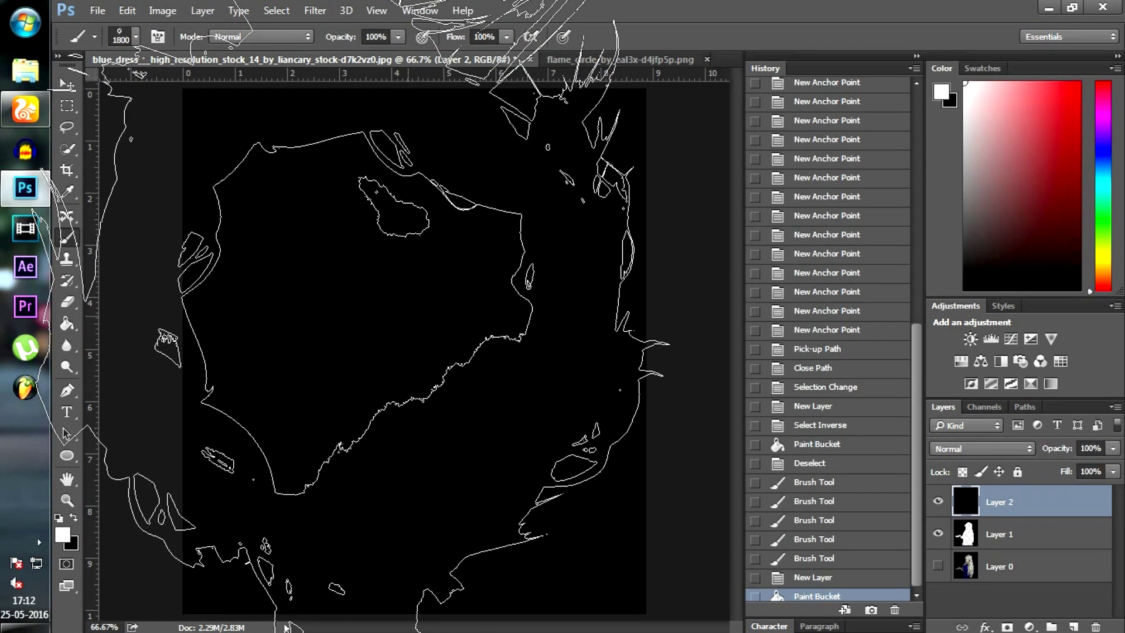
key(bracketleft)
key(bracketleft)
key(bracketleft)
key(bracketleft)
key(bracketleft)
key(bracketleft)
key(bracketleft)
key(bracketleft)
key(bracketleft)
key(bracketleft)
key(bracketleft)
key(bracketleft)
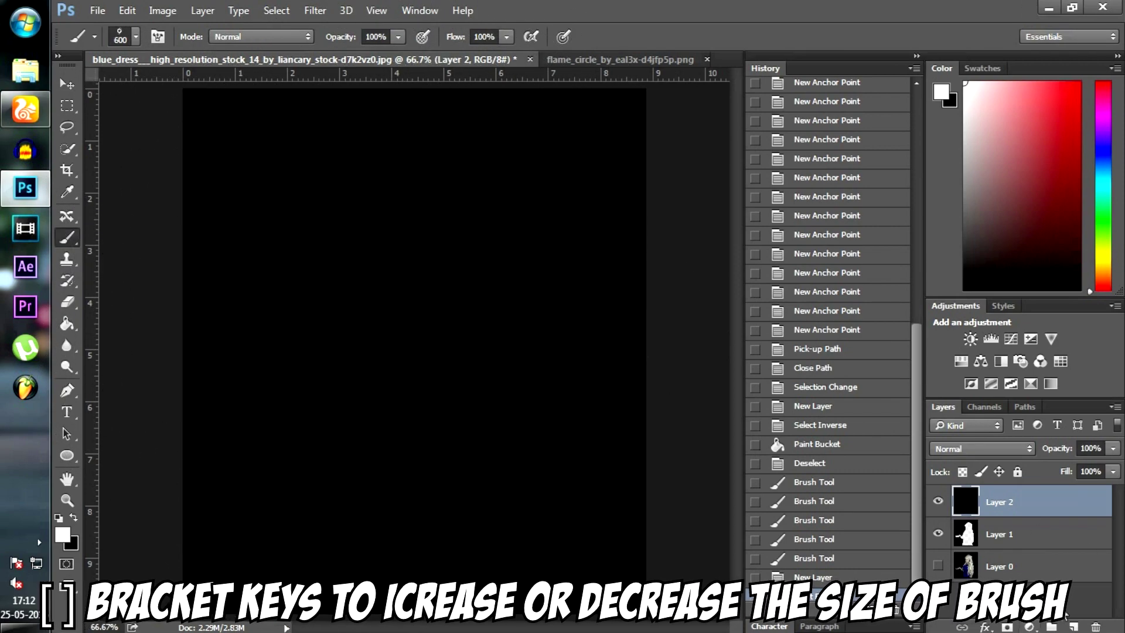
Add a new layer above the black fill and reduce the flame circle brush to 250 px
key(ctrl+shift+alt+n)
key(bracketleft)
key(bracketleft)
key(bracketleft)
key(bracketleft)
key(bracketleft)
key(bracketleft)
key(bracketleft)
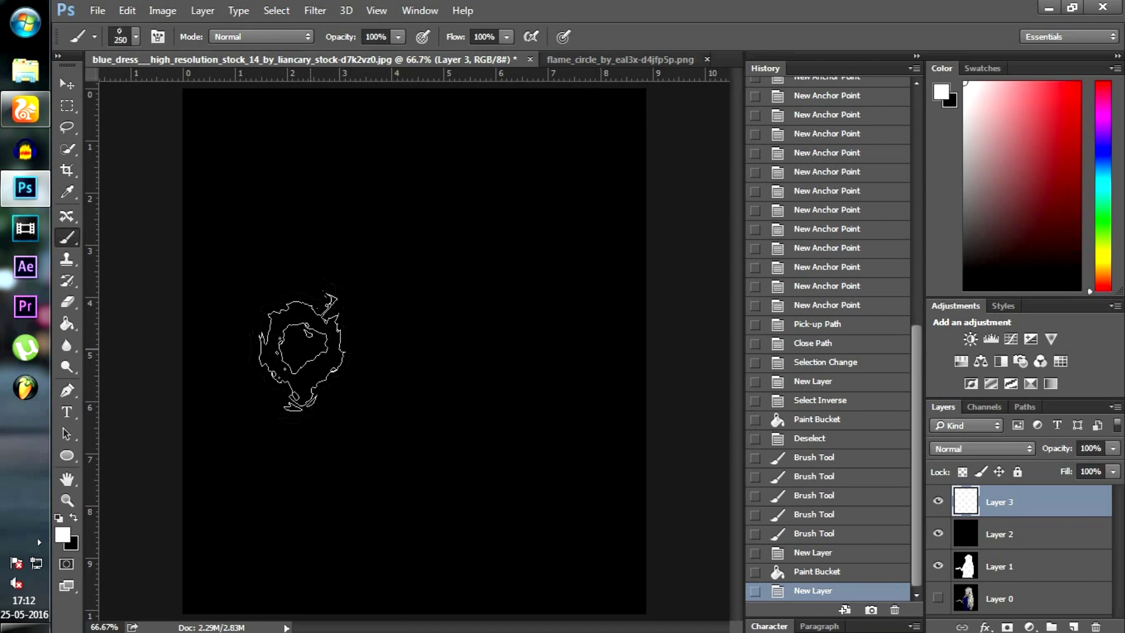
click(308, 327)
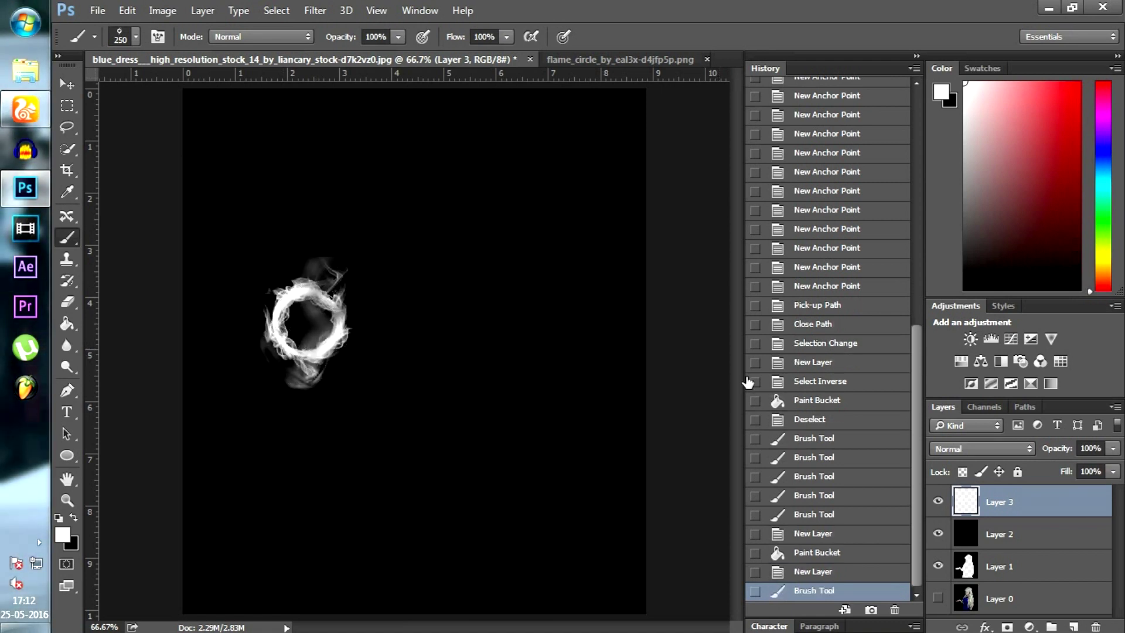
key(ctrl+plus)
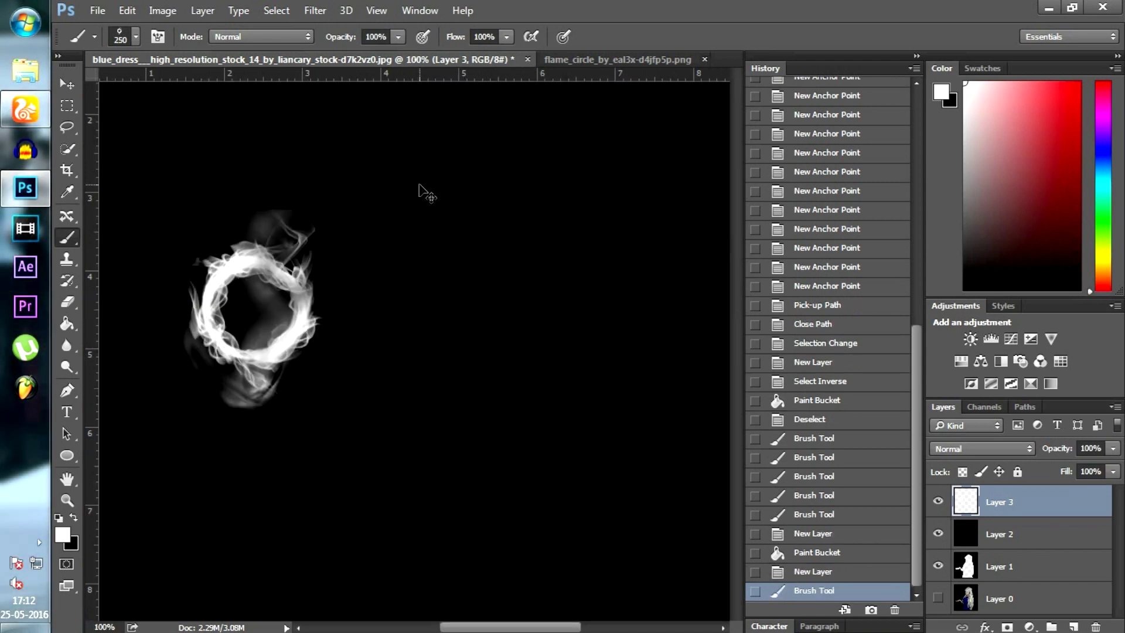
key(ctrl+z)
key(ctrl+minus)
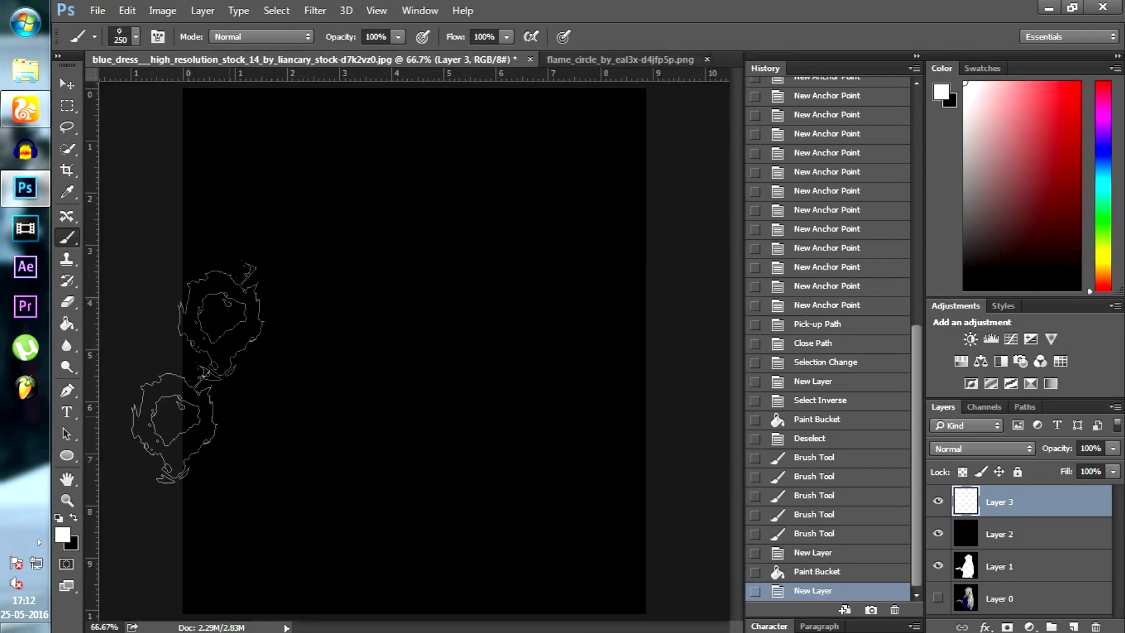
Set the foreground colour to bright cyan, testing it with one flame circle stamp in the left half of the canvas
click(63, 535)
click(583, 237)
key(Return)
click(308, 327)
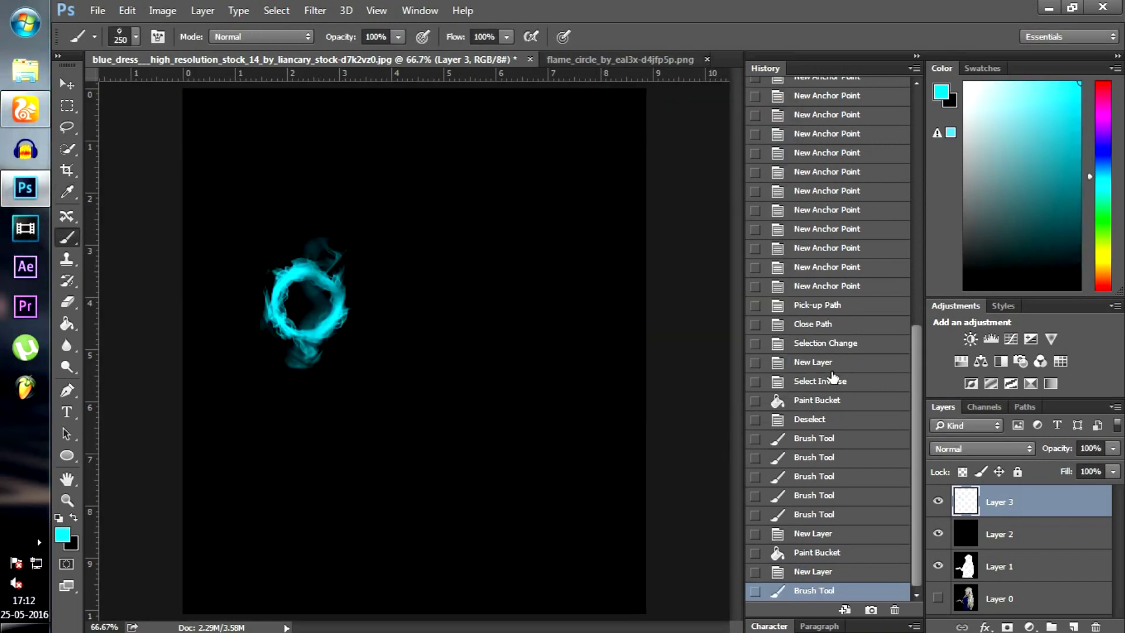
click(62, 535)
click(573, 236)
click(573, 237)
key(Return)
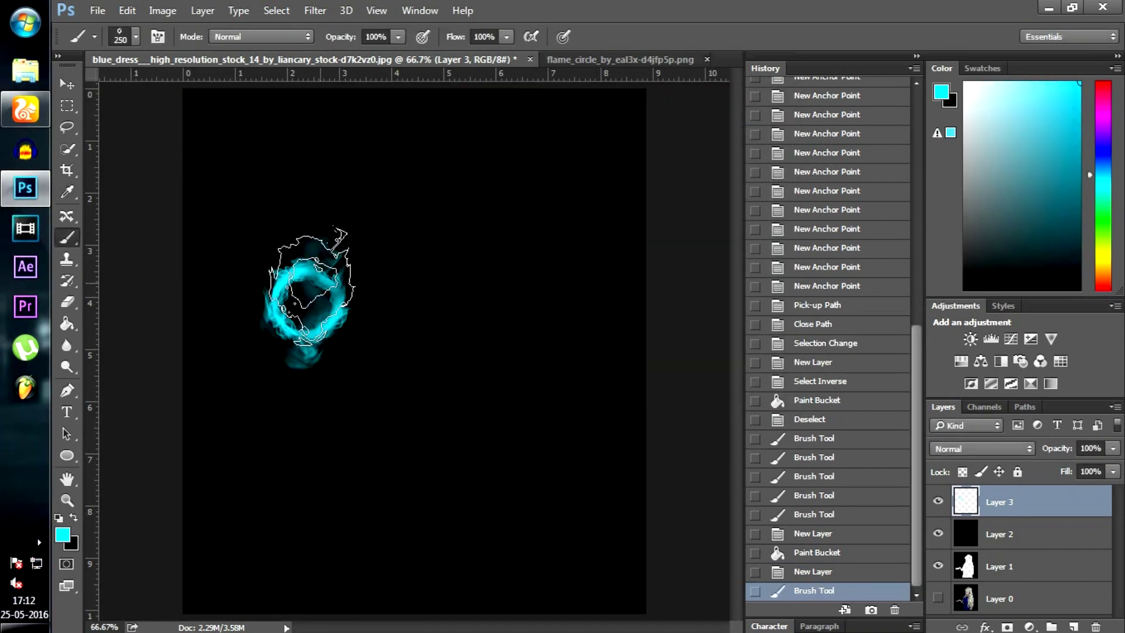
Undo the test stamp and stamp the cyan flame circle at 400 px in the left half of the canvas
key(ctrl+plus)
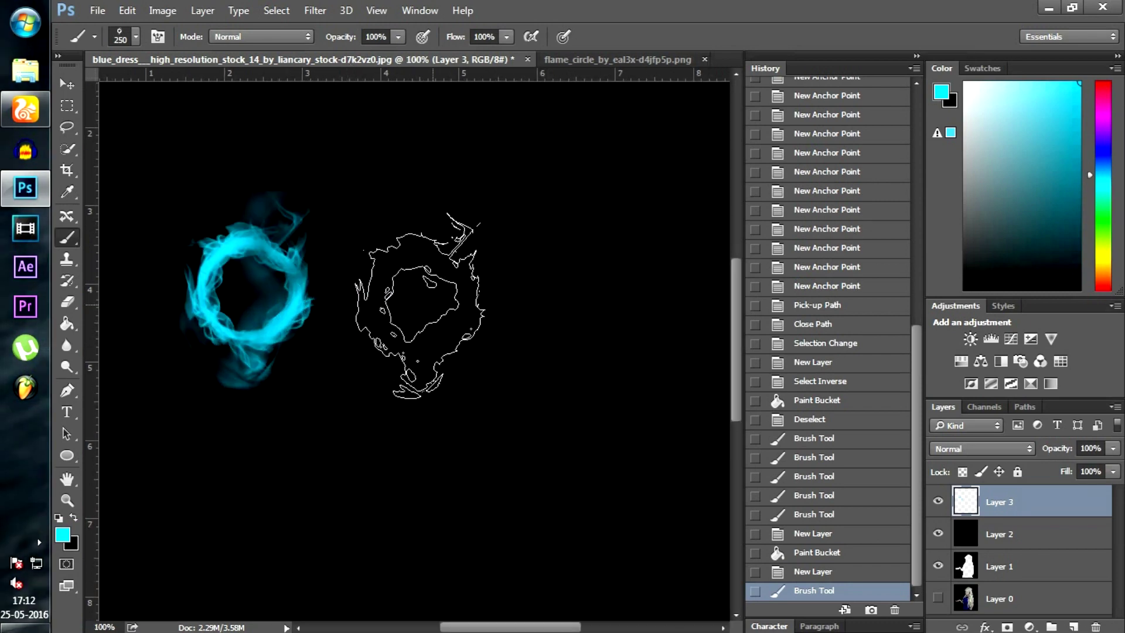
key(ctrl+z)
key(bracketright)
key(bracketright)
key(ctrl+minus)
click(302, 308)
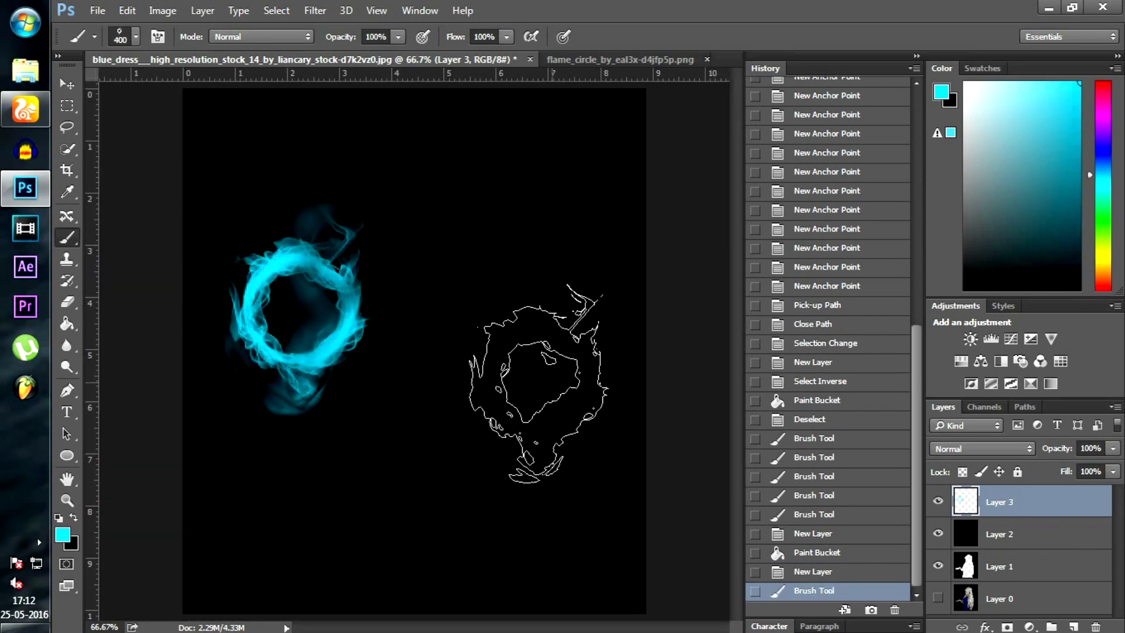
Erase the smoke wisps above the cyan flame circle with the Eraser at 150 px and 18% opacity
key(ctrl+plus)
drag(576, 627, 549, 628)
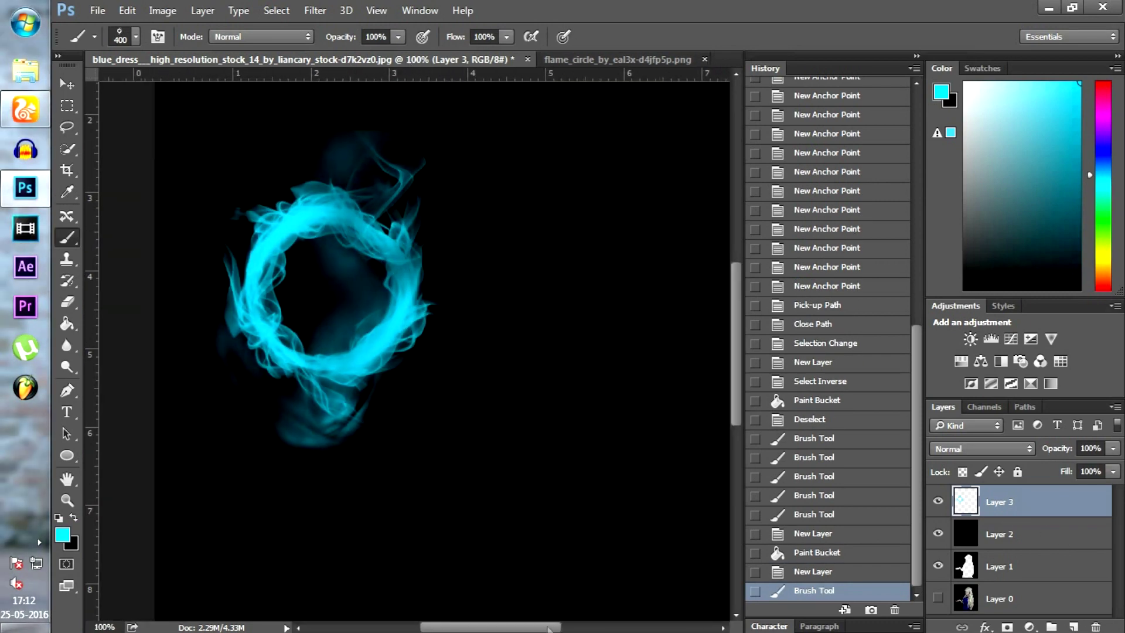
click(68, 303)
mouse_move(527, 144)
mouse_down()
mouse_move(578, 181)
mouse_move(497, 231)
mouse_move(391, 138)
mouse_move(327, 113)
mouse_move(414, 96)
mouse_move(275, 124)
mouse_up()
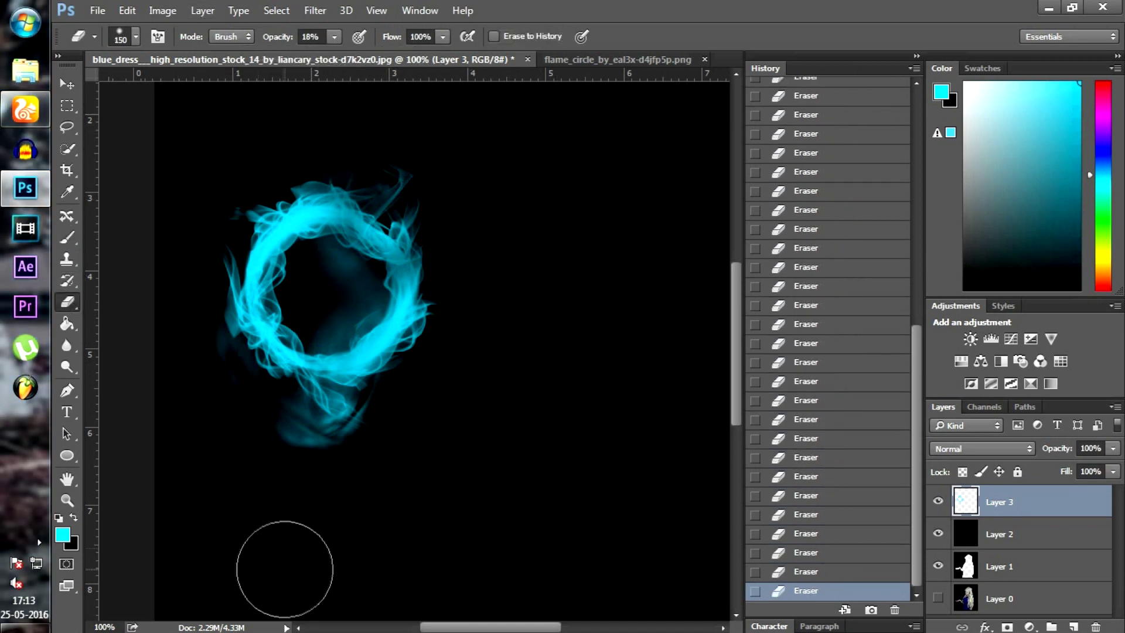
Erase the smoke wisps below the cyan flame circle with the same faint Eraser
mouse_move(191, 364)
mouse_down()
mouse_move(262, 441)
mouse_move(311, 476)
mouse_up()
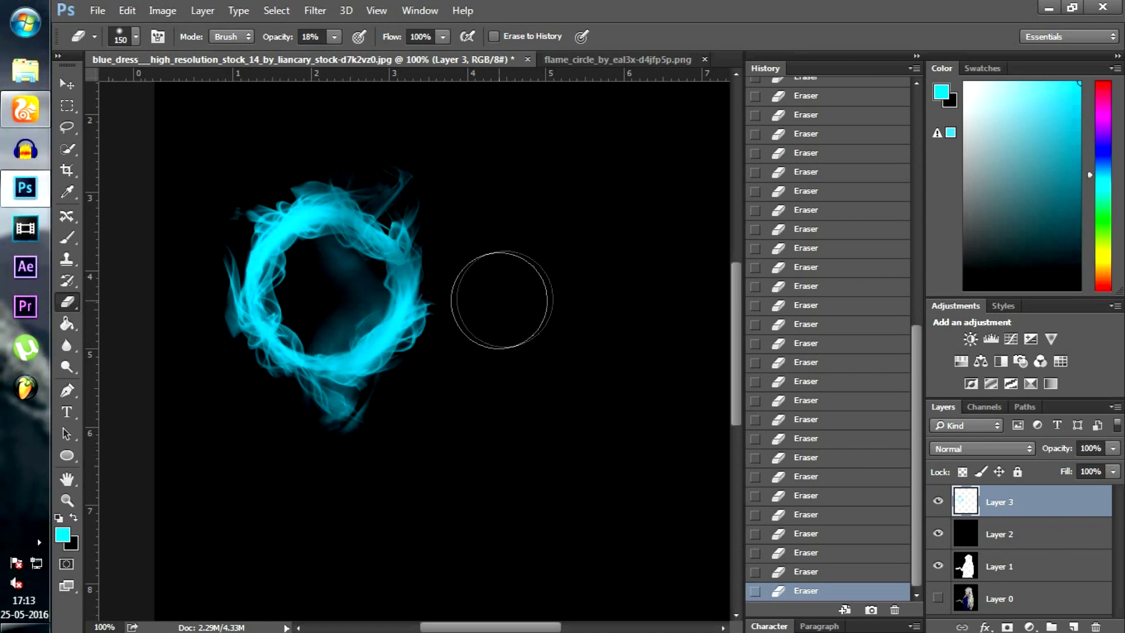
scroll(502, 300, up, 3)
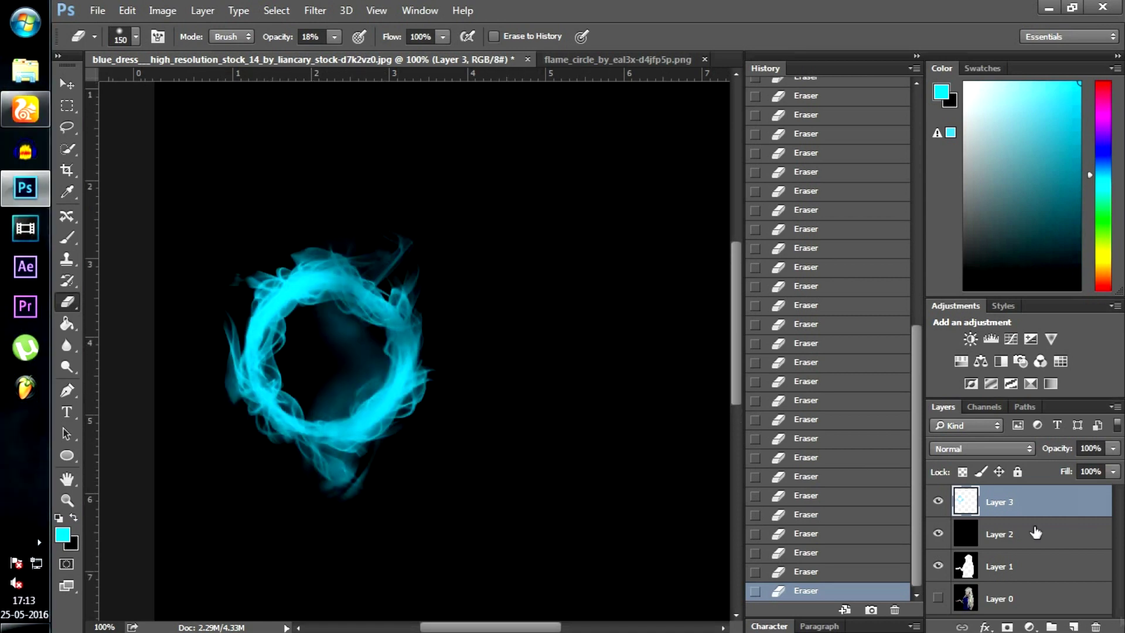
Add a new layer above the flame circle layer and switch to a soft round brush
click(1074, 627)
click(63, 240)
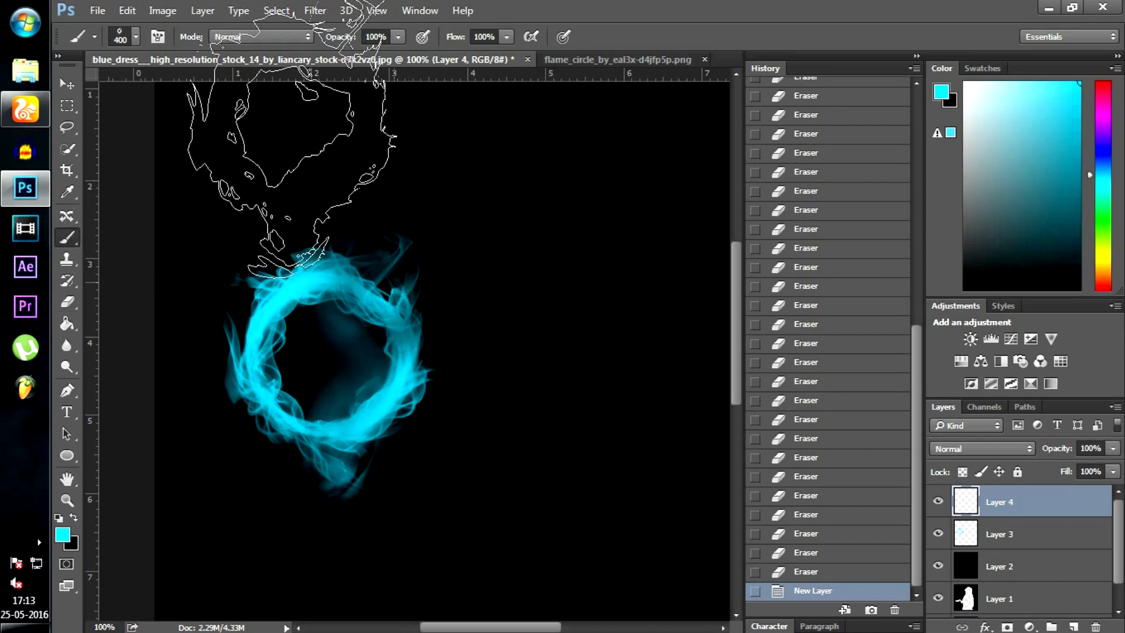
click(134, 37)
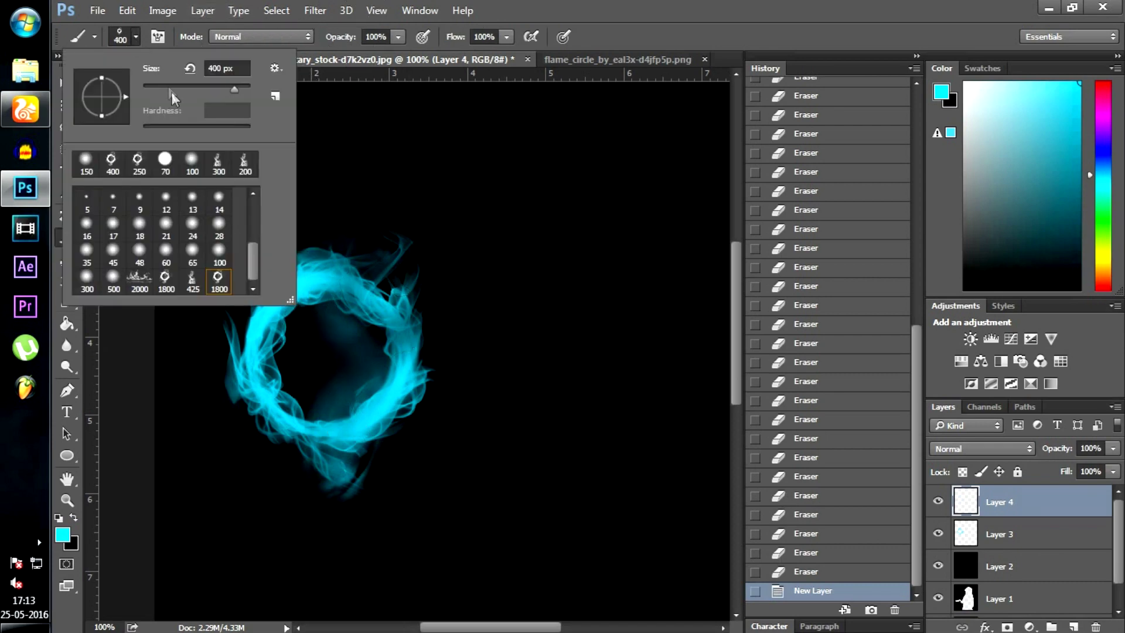
click(612, 7)
Stamp a soft cyan glow at 250 px in the centre of the flame circle, replacing a smaller trial stamp
key(bracketright)
key(bracketright)
key(bracketright)
key(bracketright)
key(bracketright)
key(bracketright)
key(bracketright)
key(bracketright)
key(bracketright)
key(bracketright)
key(bracketright)
key(bracketright)
click(329, 361)
key(ctrl+z)
key(bracketright)
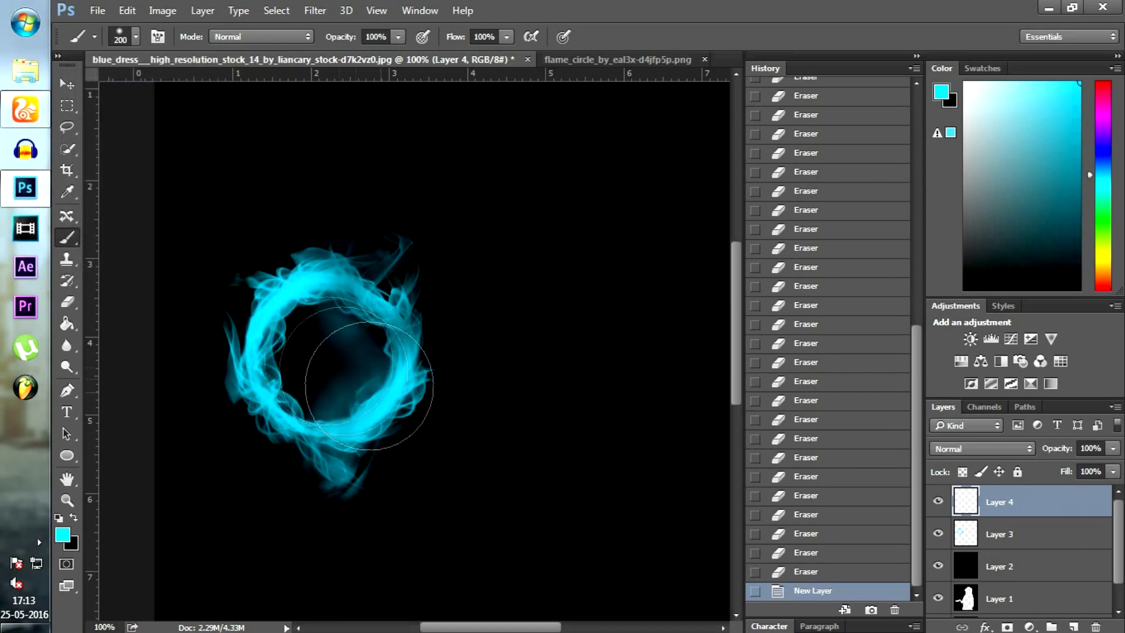
click(329, 362)
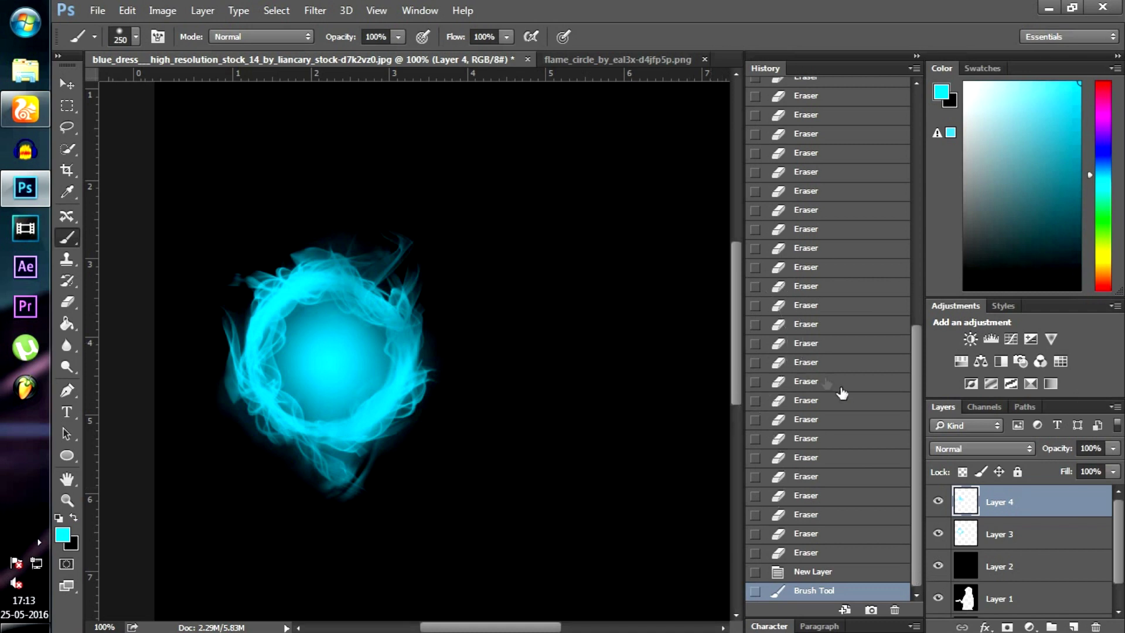
Try Soft Light, Vivid Light and neighbouring blending modes on the glow layer and set it to Pin Light
click(970, 450)
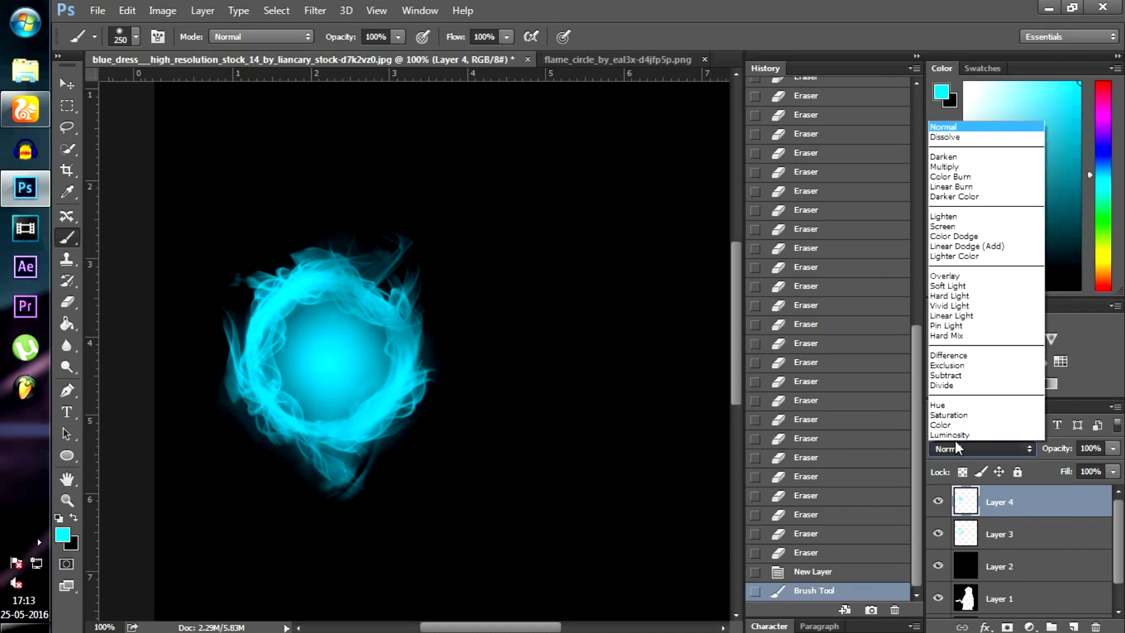
click(968, 285)
key(Down)
key(Down)
key(Down)
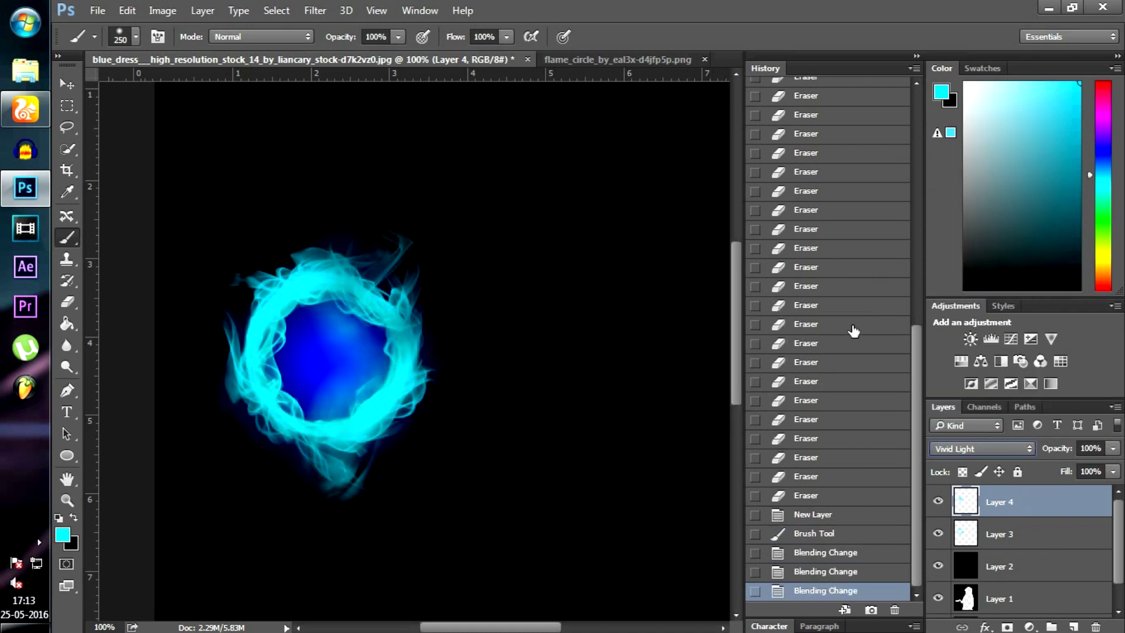
key(Down)
key(Up)
key(Up)
key(Down)
key(Down)
key(Up)
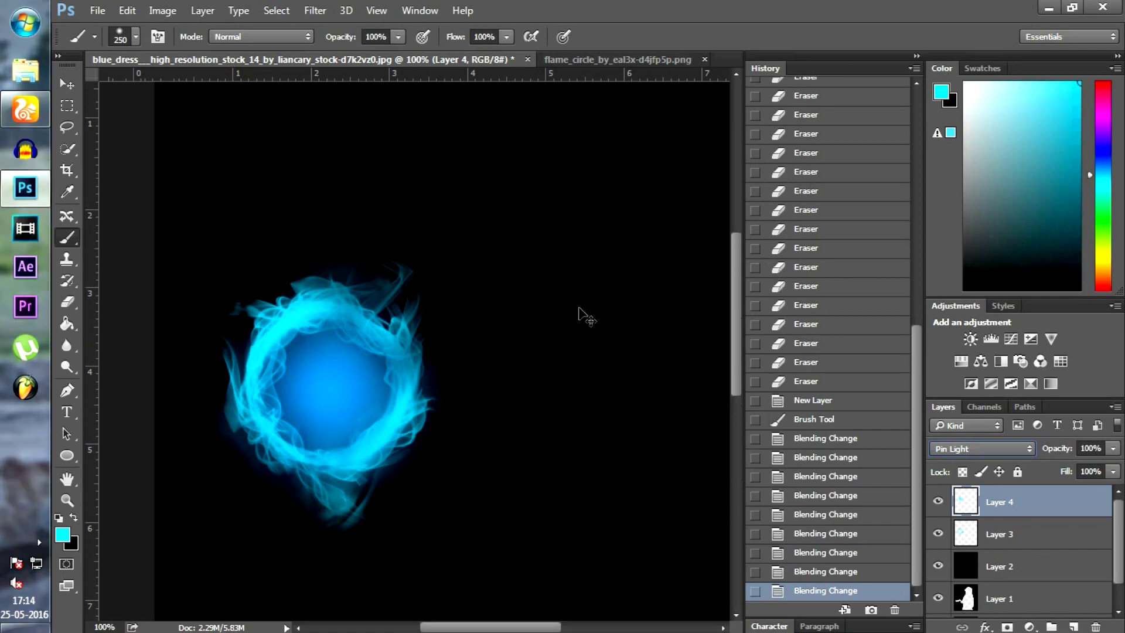
Compare Overlay, Hard Light and Hard Mix blending on the glow layer and return it to Pin Light
key(ctrl+minus)
key(ctrl+plus)
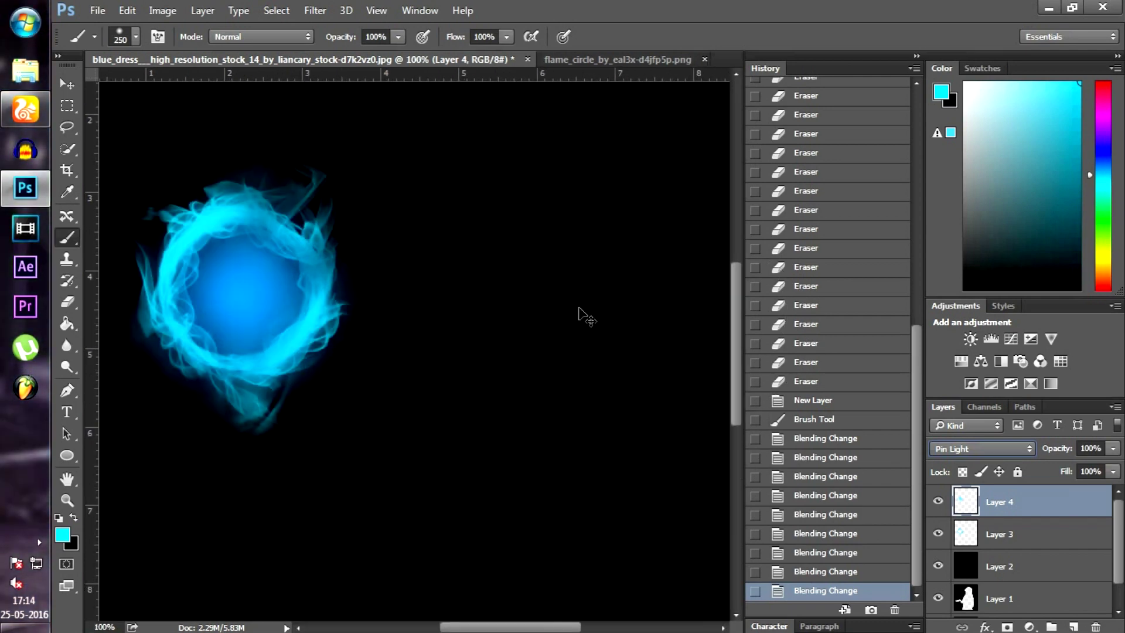
drag(561, 629, 541, 629)
key(shift+minus)
key(shift+minus)
key(shift+minus)
key(shift+minus)
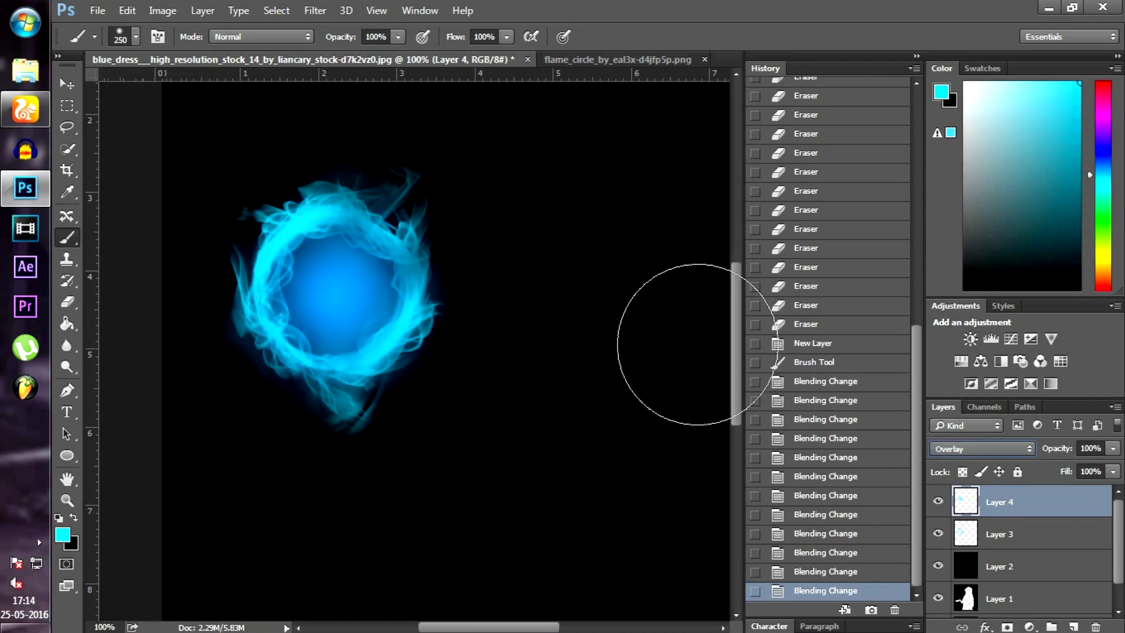
key(shift+plus)
key(shift+minus)
key(shift+plus)
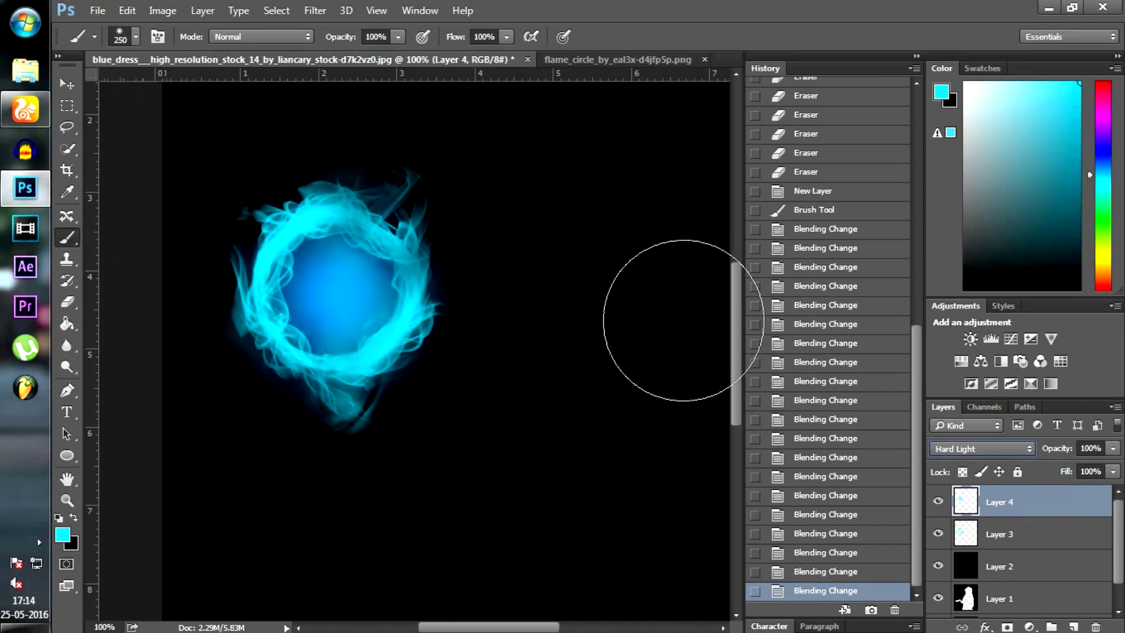
key(shift+plus)
key(shift+minus)
key(shift+plus)
key(shift+minus)
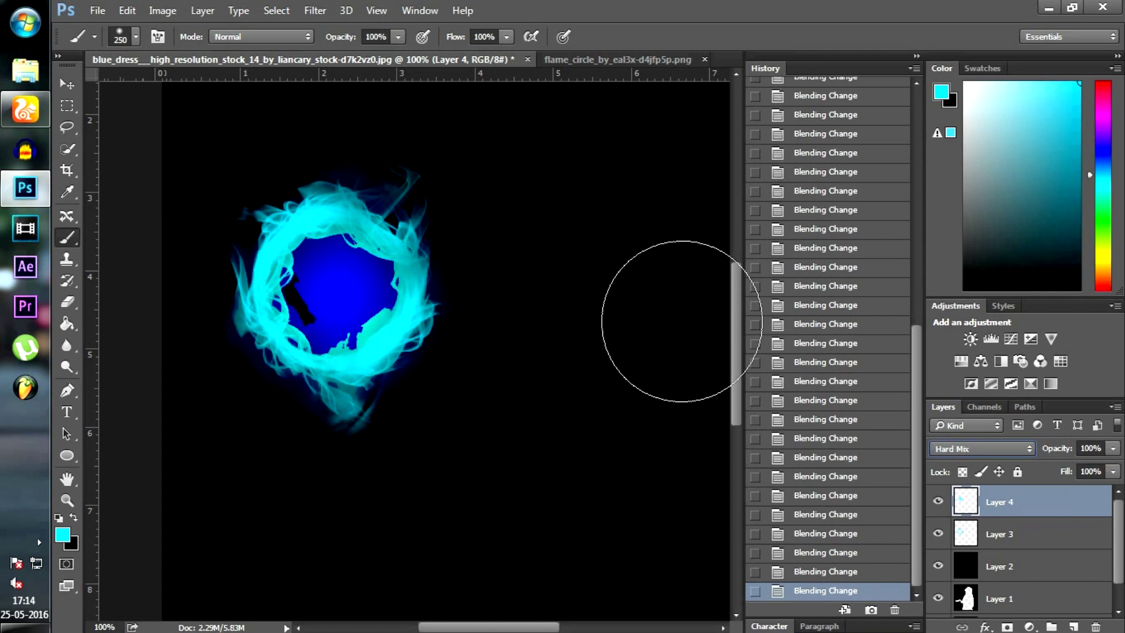
key(shift+plus)
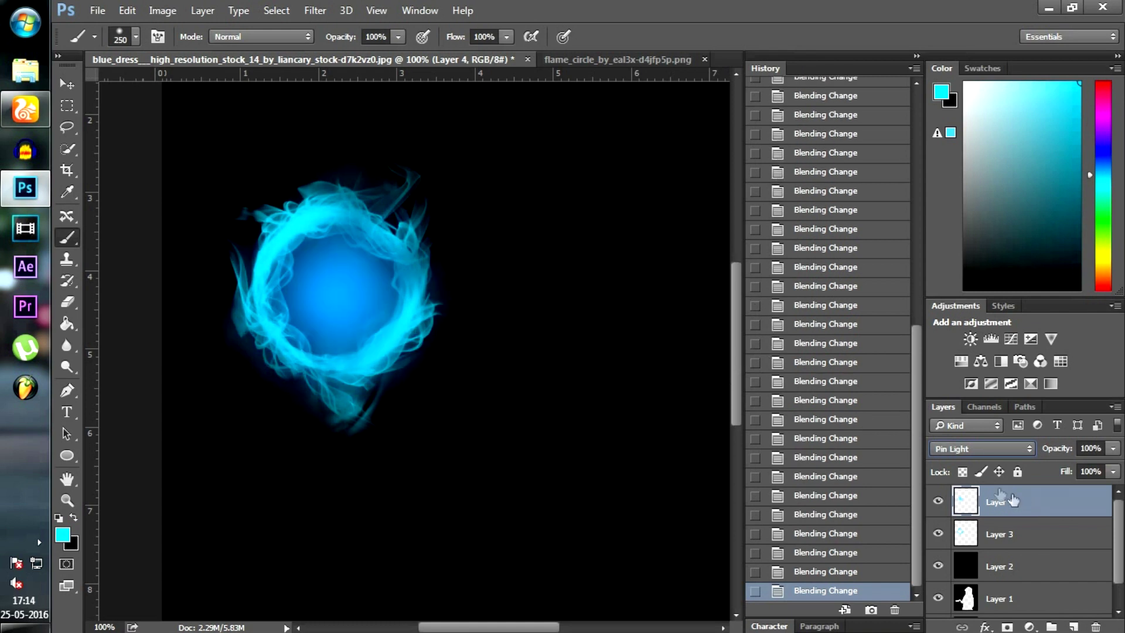
Add a new layer above the glow layer and reduce the soft brush to 150 px
click(1075, 626)
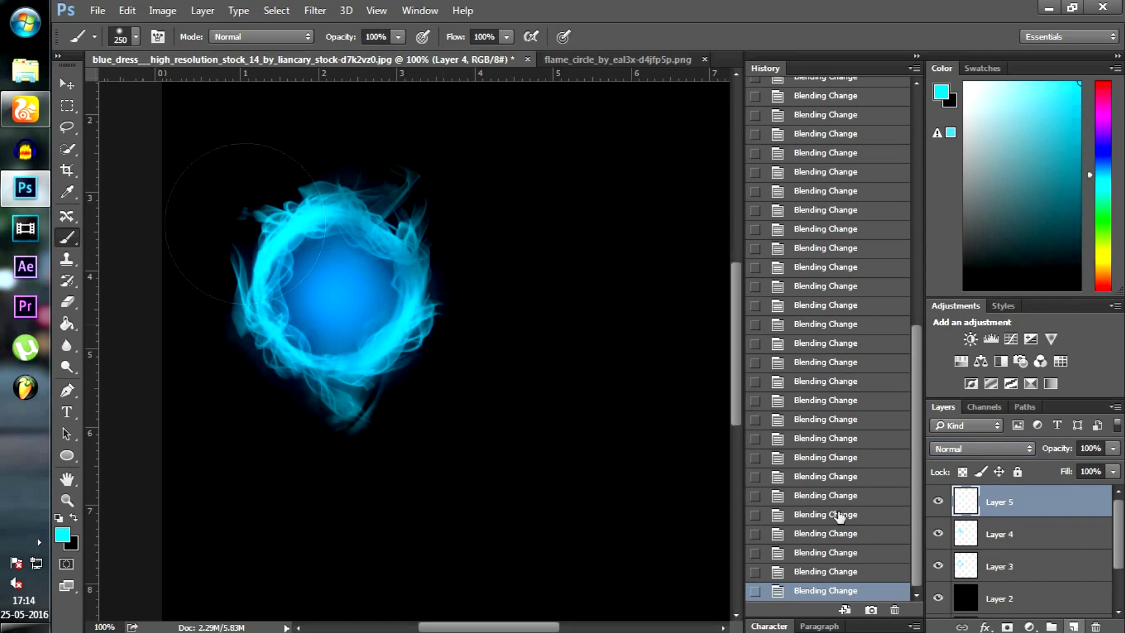
key(bracketleft)
key(bracketleft)
key(bracketleft)
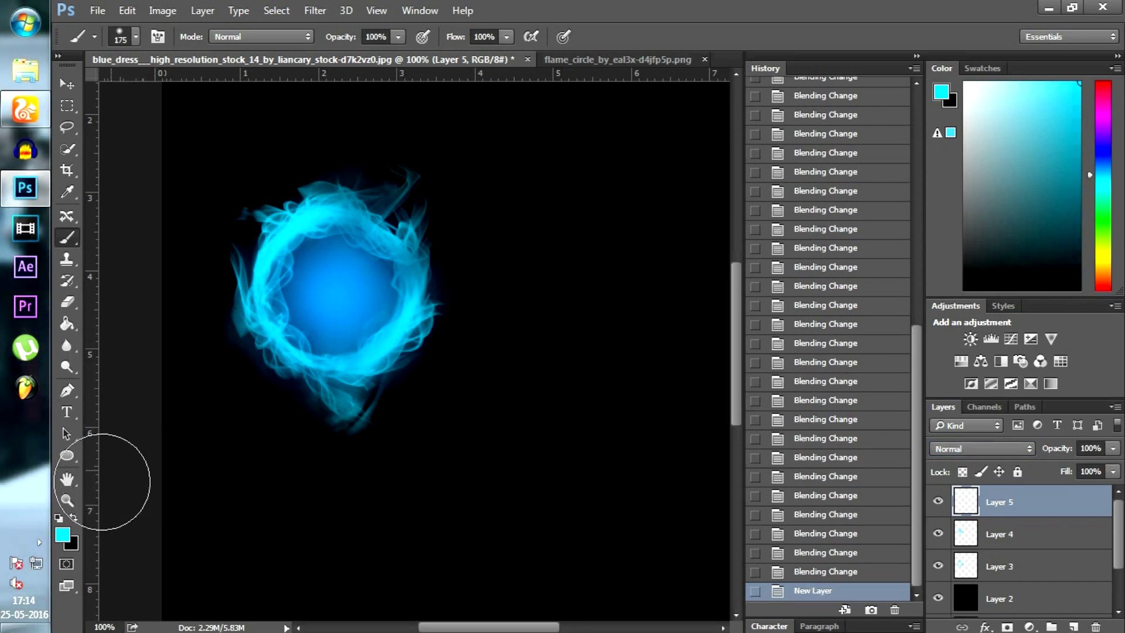
Make white (ffffff) the foreground colour and stamp one soft white highlight in the centre of the flame circle
click(71, 546)
drag(369, 175, 352, 140)
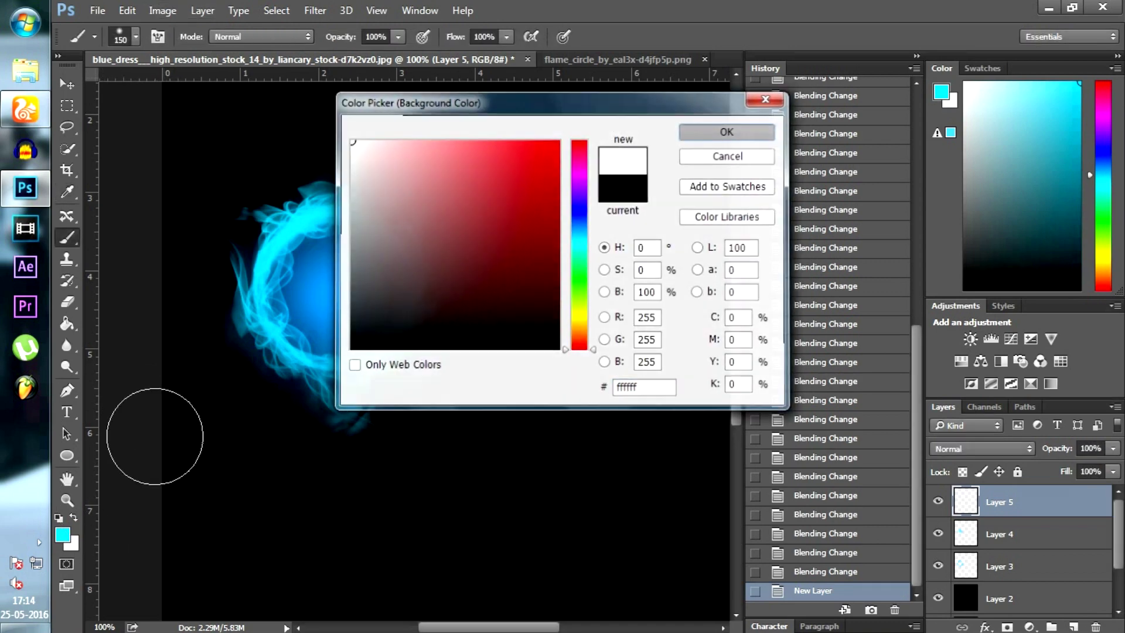
key(Return)
click(74, 518)
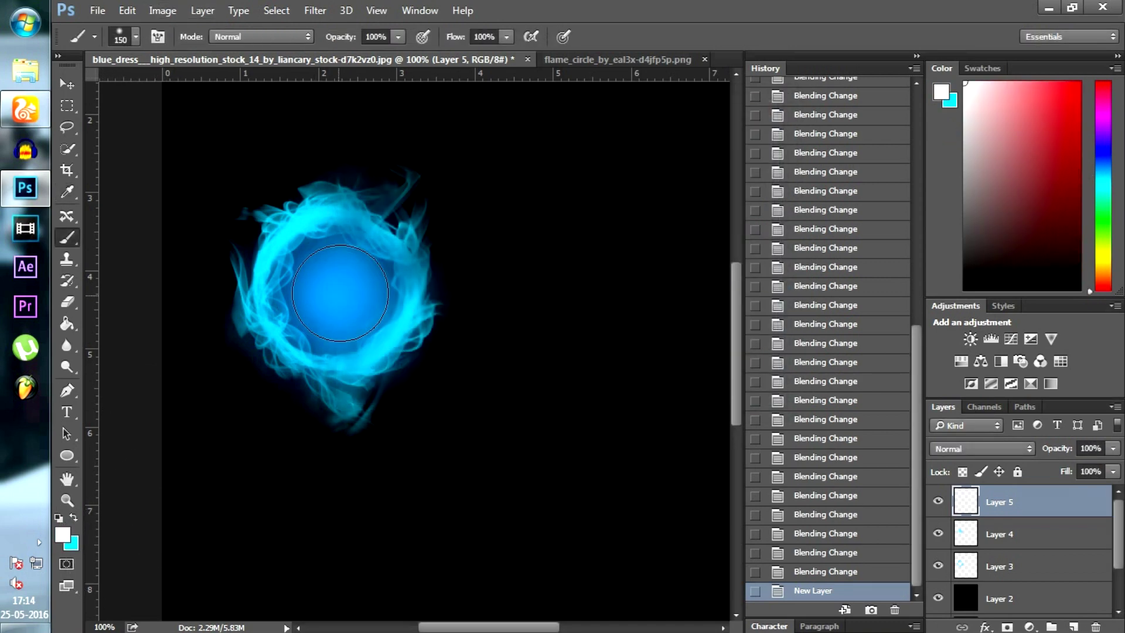
click(335, 293)
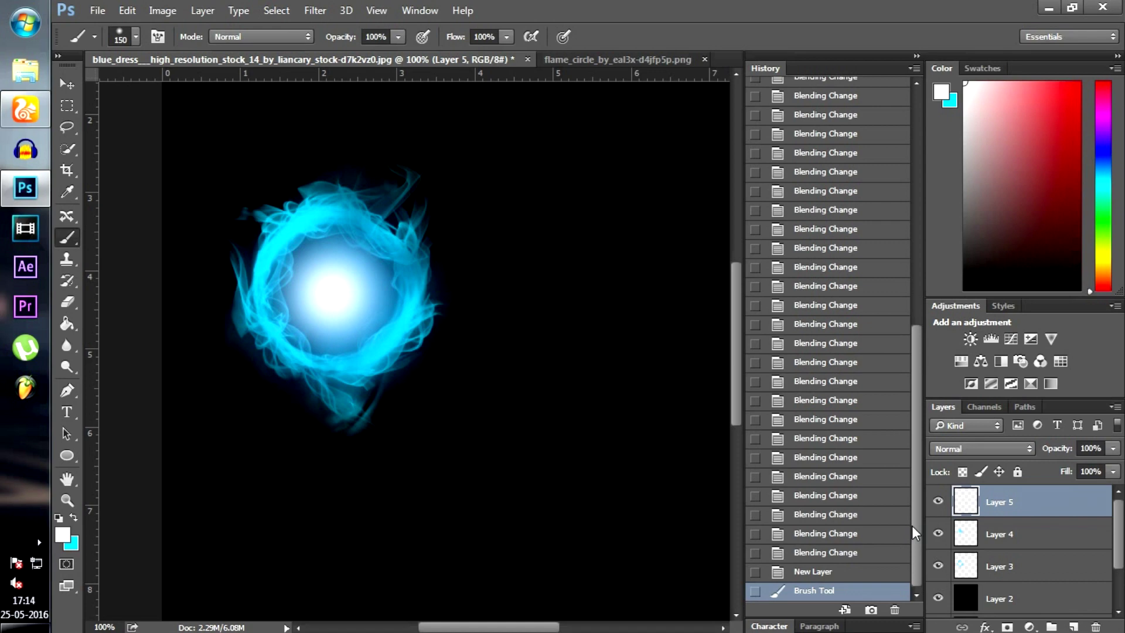
Lower the white highlight layer's opacity to 68% and merge it with the cyan glow layer below
click(1113, 448)
drag(1115, 467, 1086, 463)
ctrl+click(1040, 534)
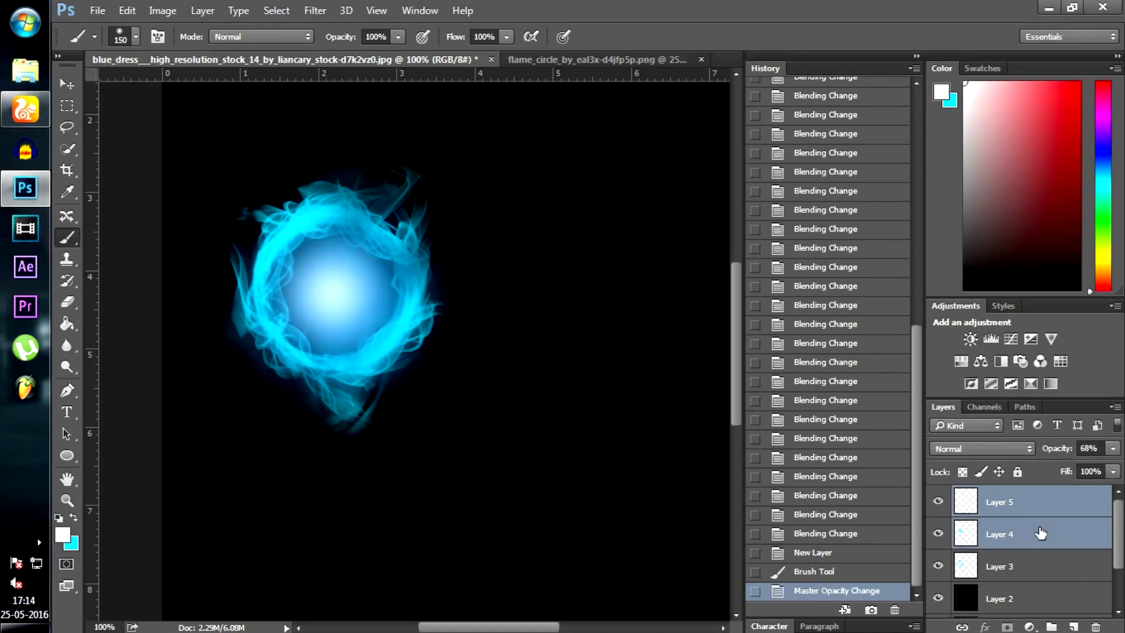
right_click(1040, 533)
click(870, 404)
Scale the merged glow layer up to about 116% around its centre with Free Transform
key(ctrl+t)
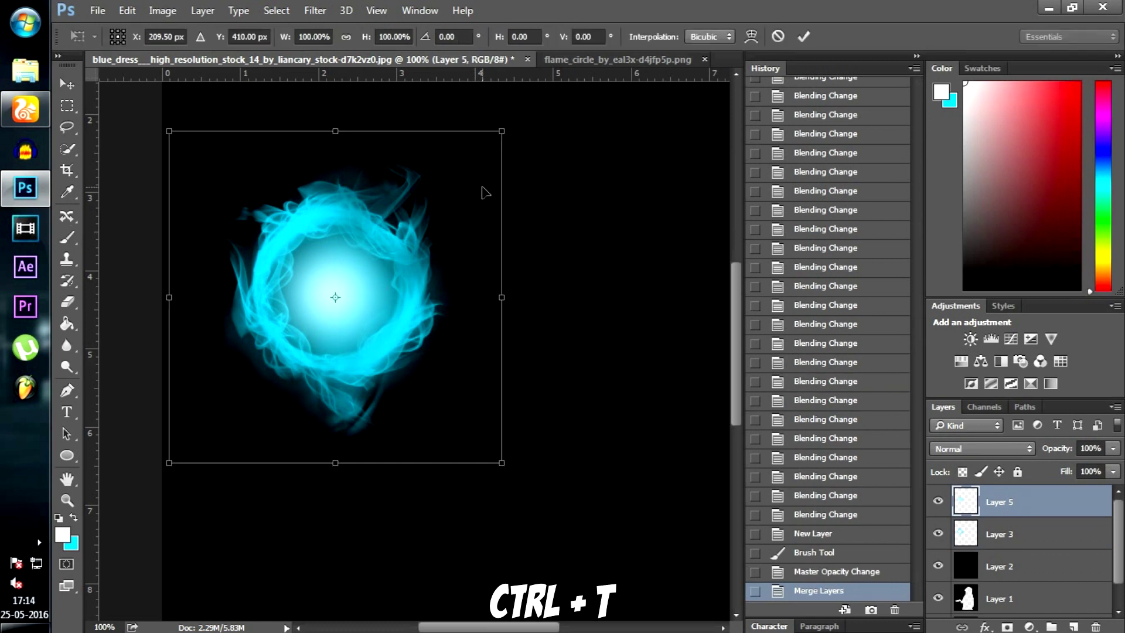
drag(503, 129, 533, 107)
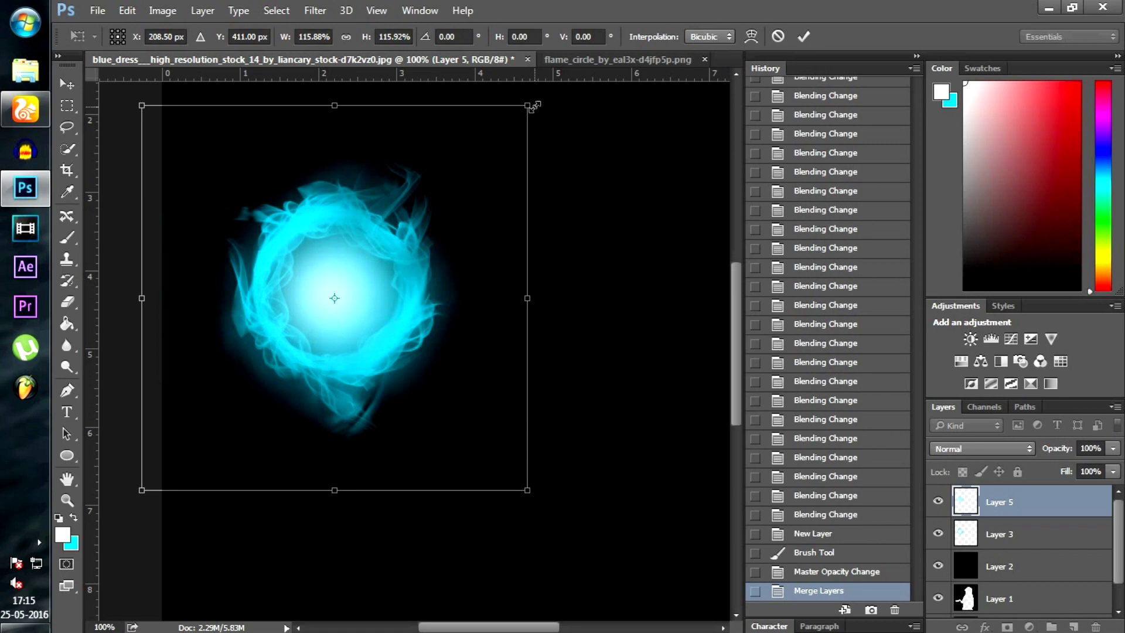
key(Return)
Add a new layer directly above the flame circle layer, with the soft brush at 200 px and cyan as foreground colour
key(ctrl+minus)
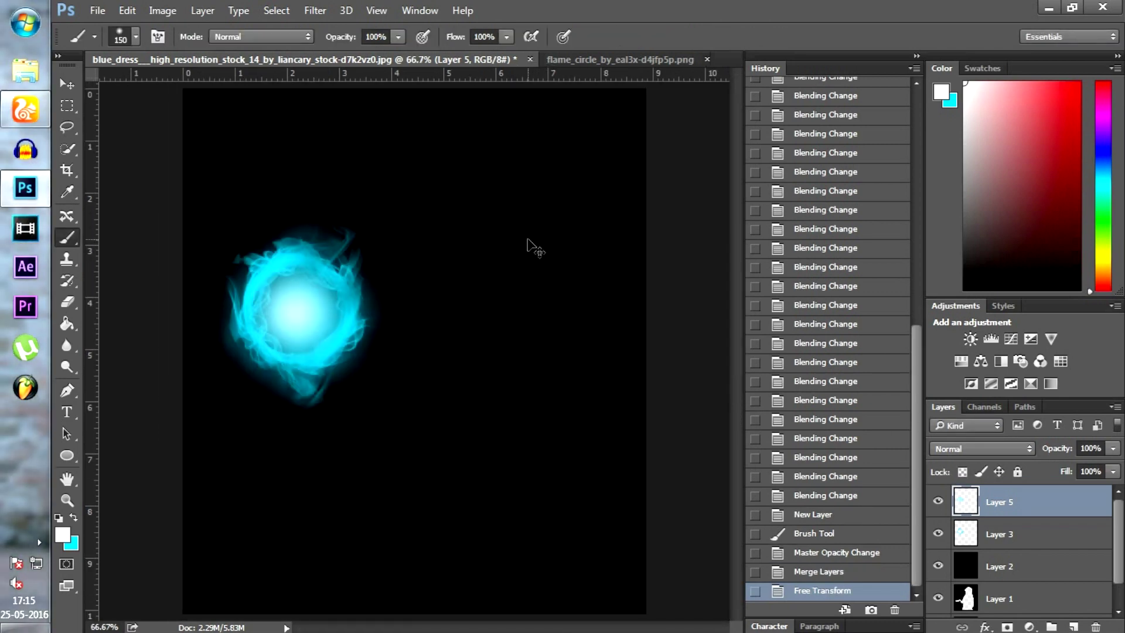
key(ctrl+plus)
scroll(569, 298, up, 3)
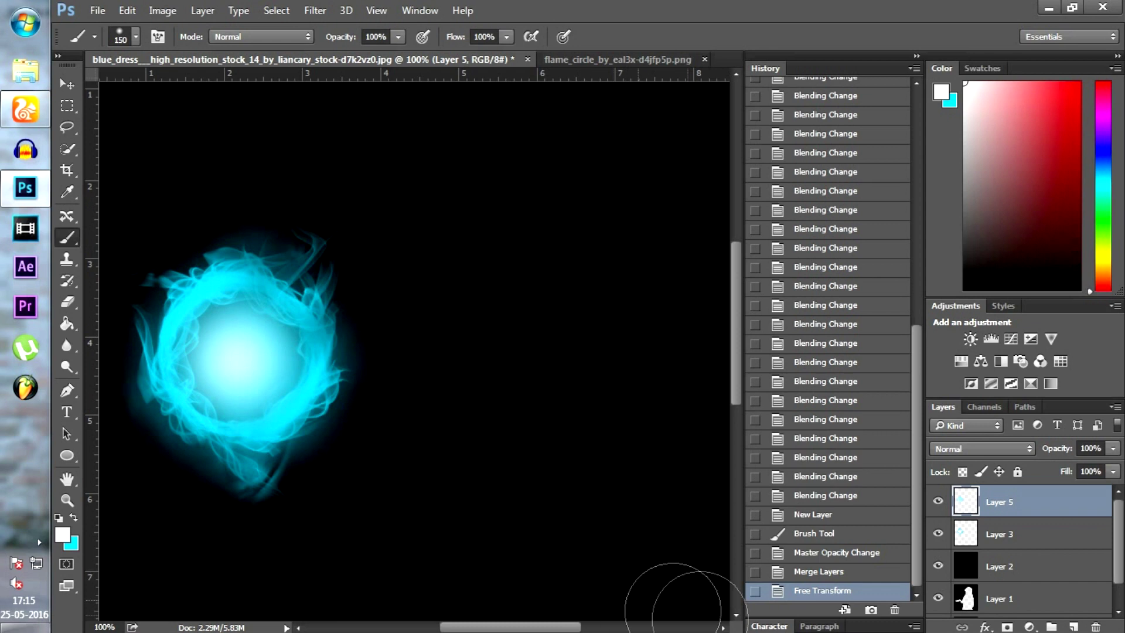
drag(573, 627, 557, 627)
click(1020, 534)
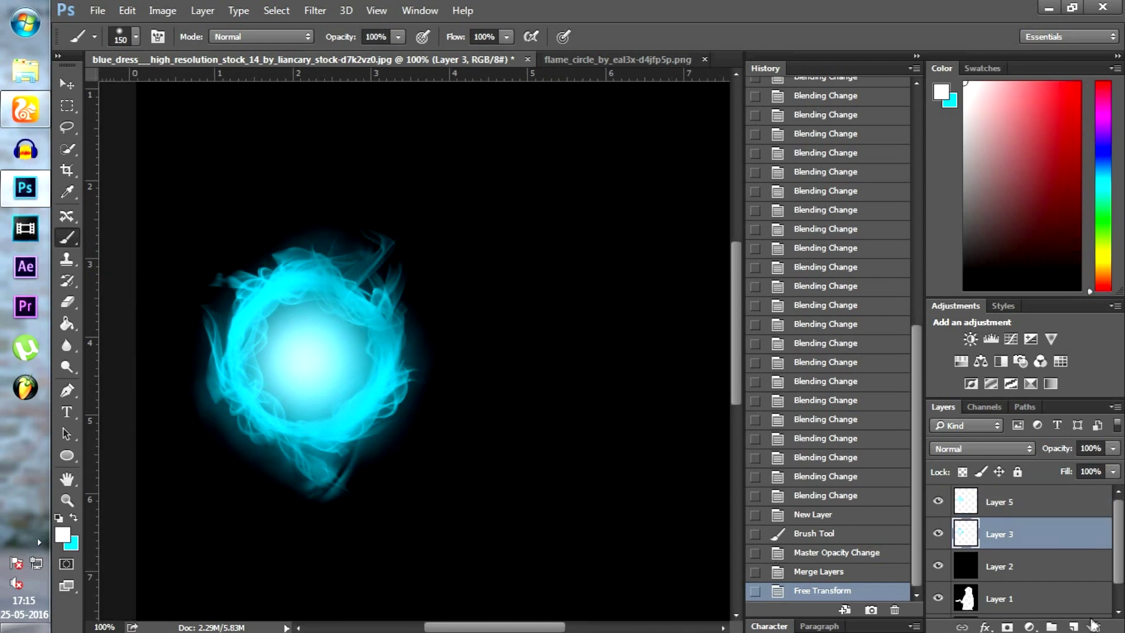
click(1074, 626)
key(bracketright)
key(bracketright)
click(72, 518)
Try soft cyan stamps at 200 px and 250 px over the flame circle's centre, undoing the 250 px one
click(304, 365)
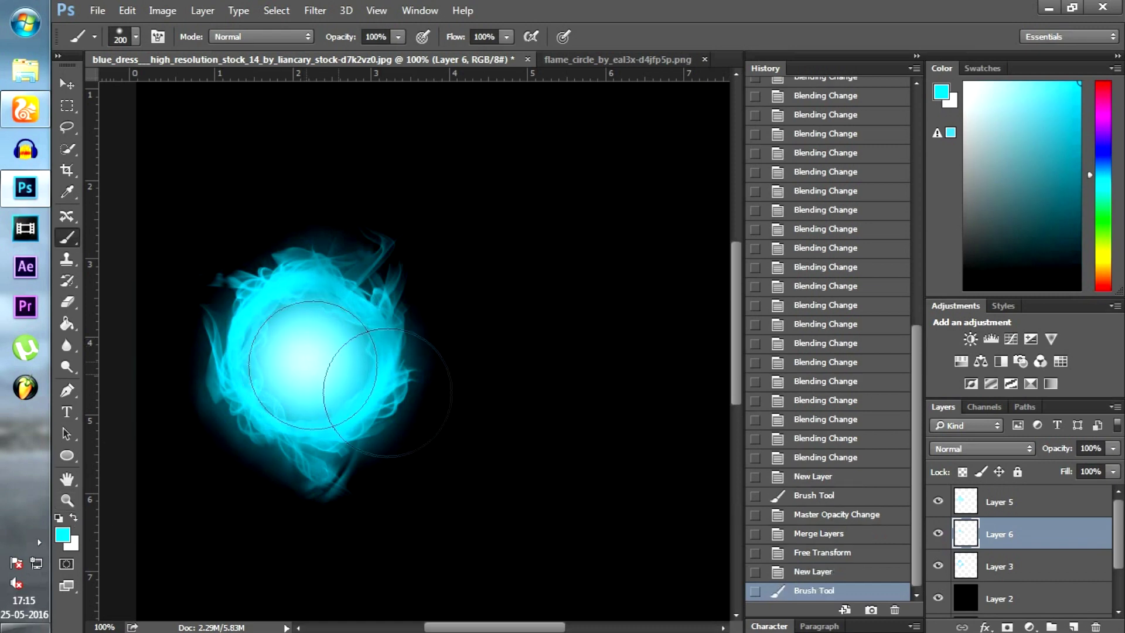
scroll(586, 435, up, 2)
scroll(590, 436, up, 2)
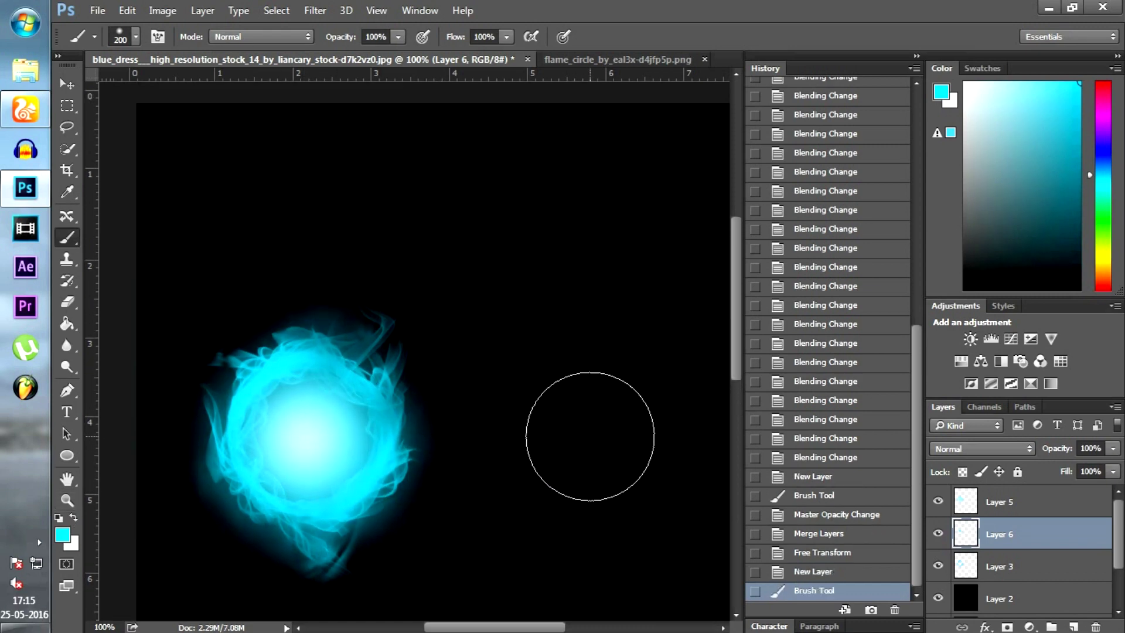
scroll(592, 439, down, 3)
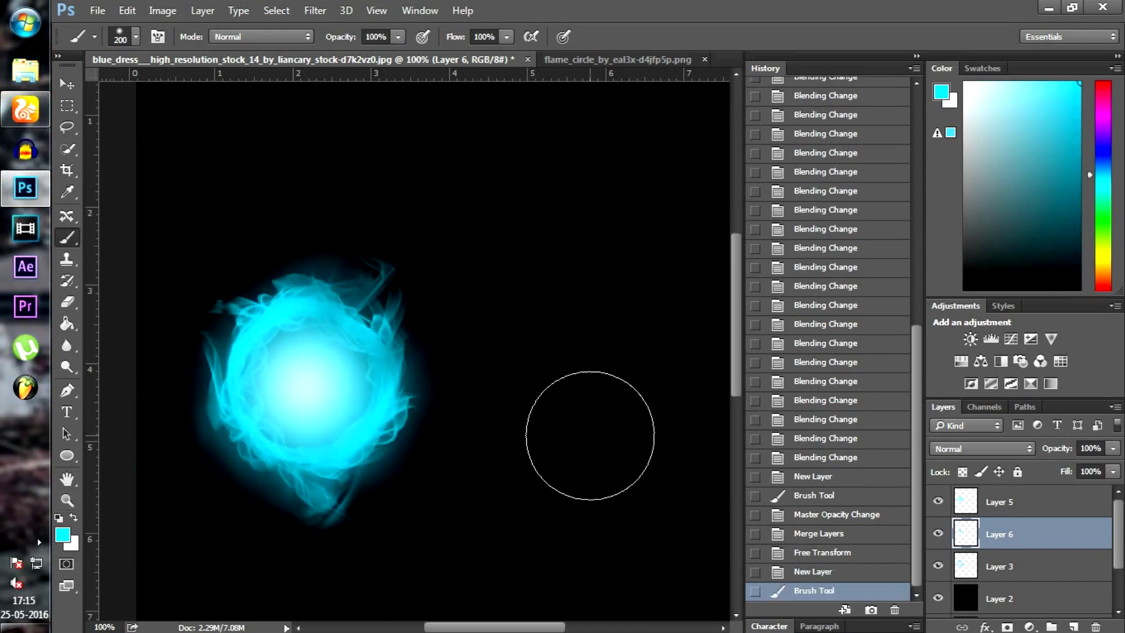
key(bracketright)
click(325, 382)
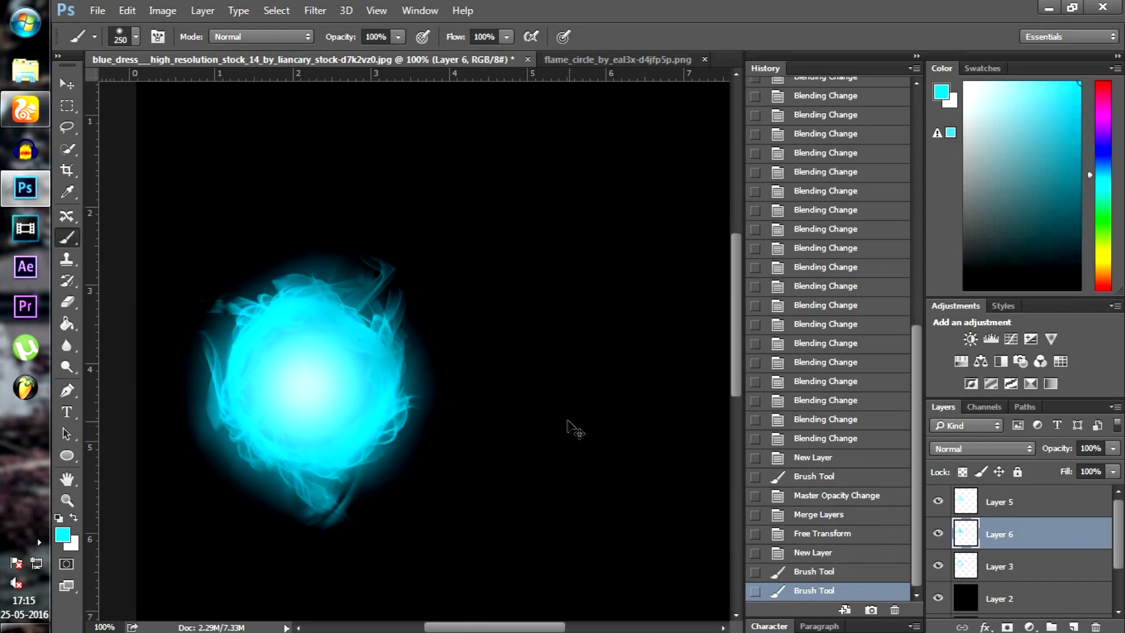
key(ctrl+z)
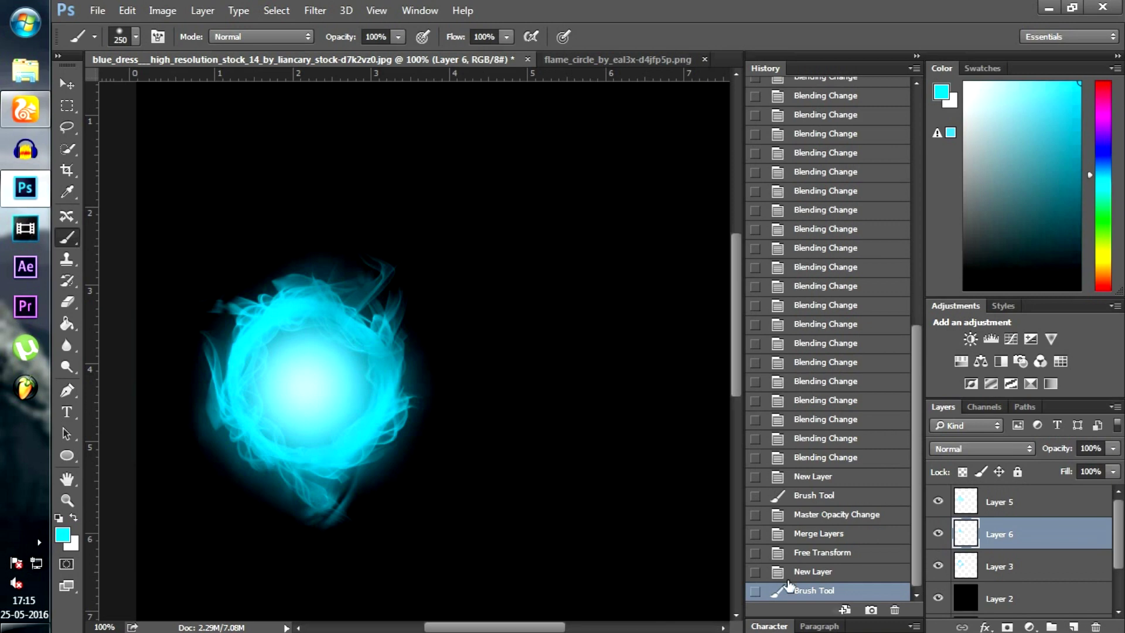
Revert to the empty new layer and stamp the soft cyan glow again at 200 px in the flame circle's centre
click(812, 573)
key(bracketleft)
click(310, 388)
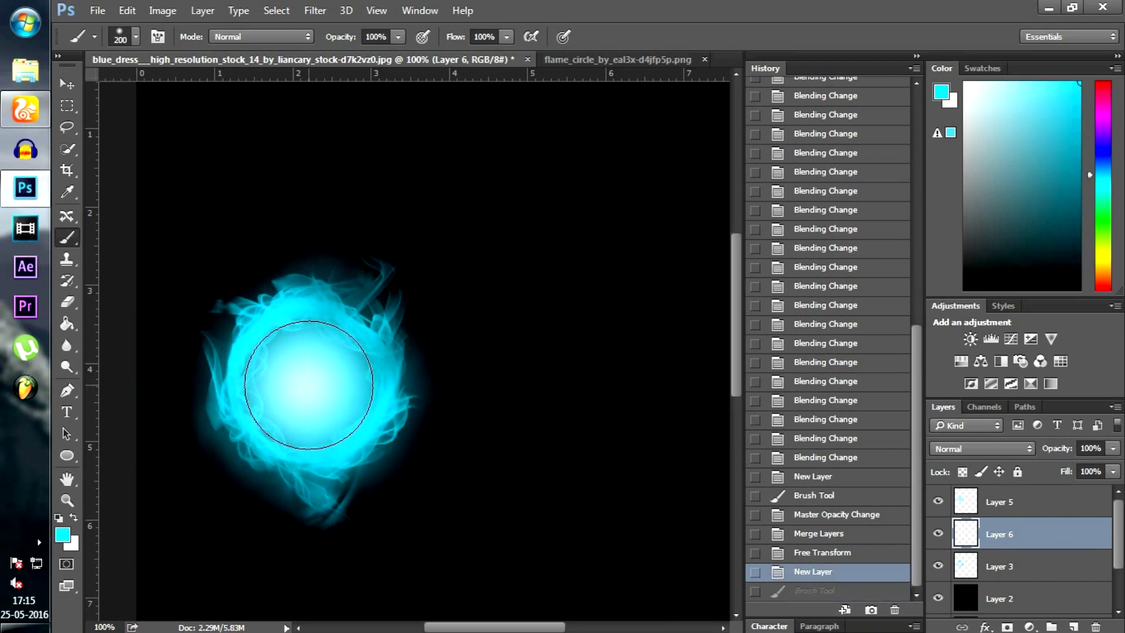
Merge the flame circle layer and the two glow layers above it into one layer
key(ctrl+minus)
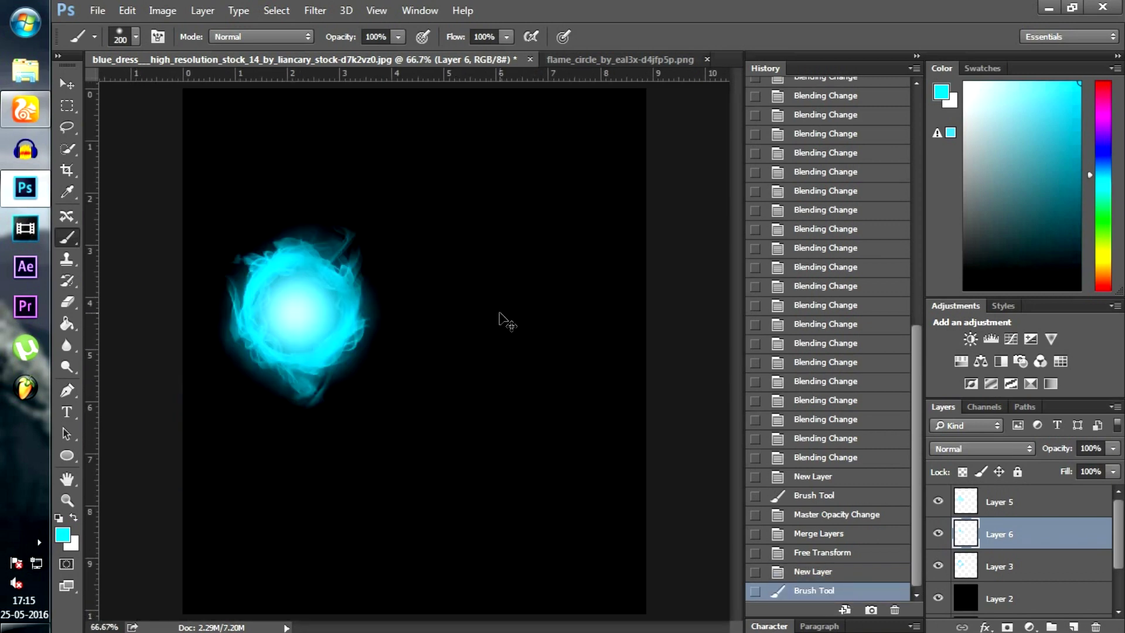
key(ctrl+plus)
scroll(427, 289, up, 2)
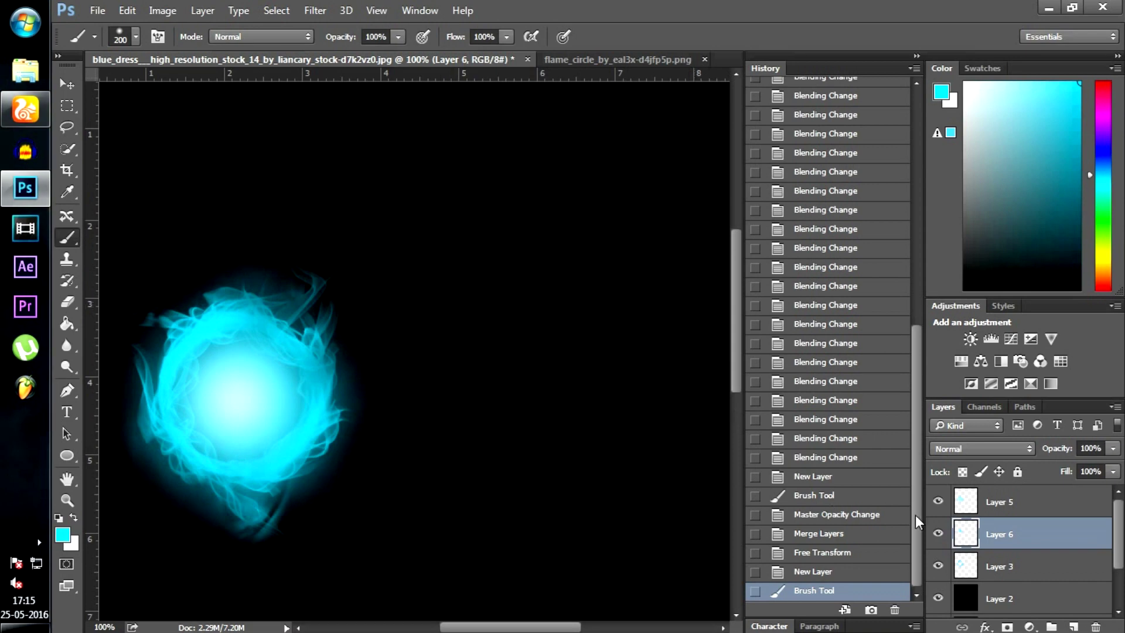
ctrl+click(1034, 503)
ctrl+click(1027, 566)
right_click(1027, 565)
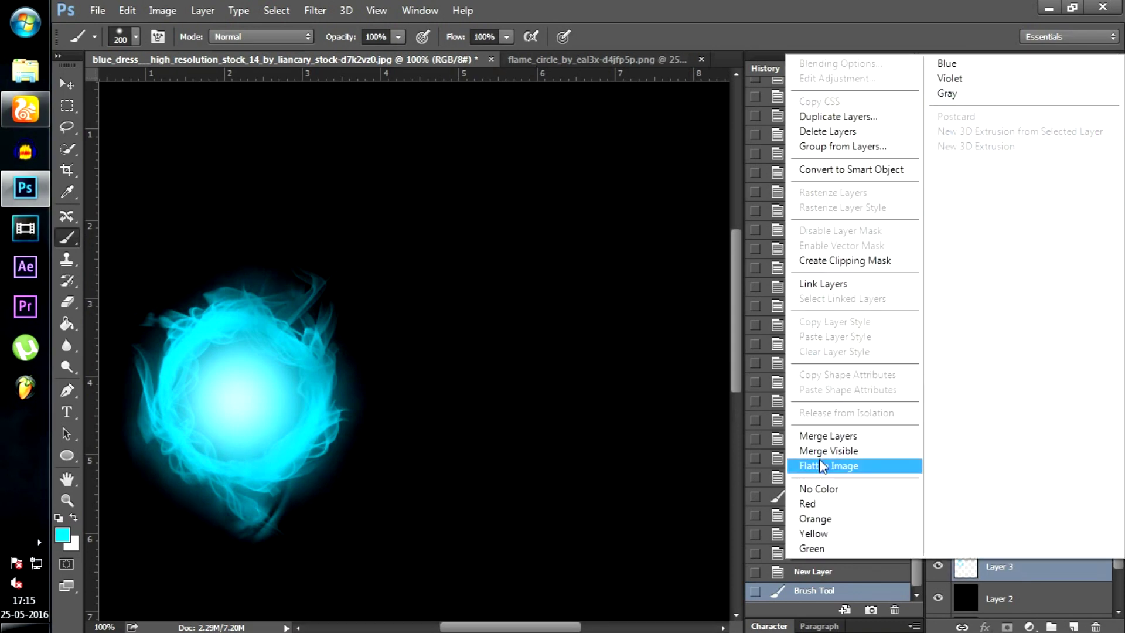
click(842, 439)
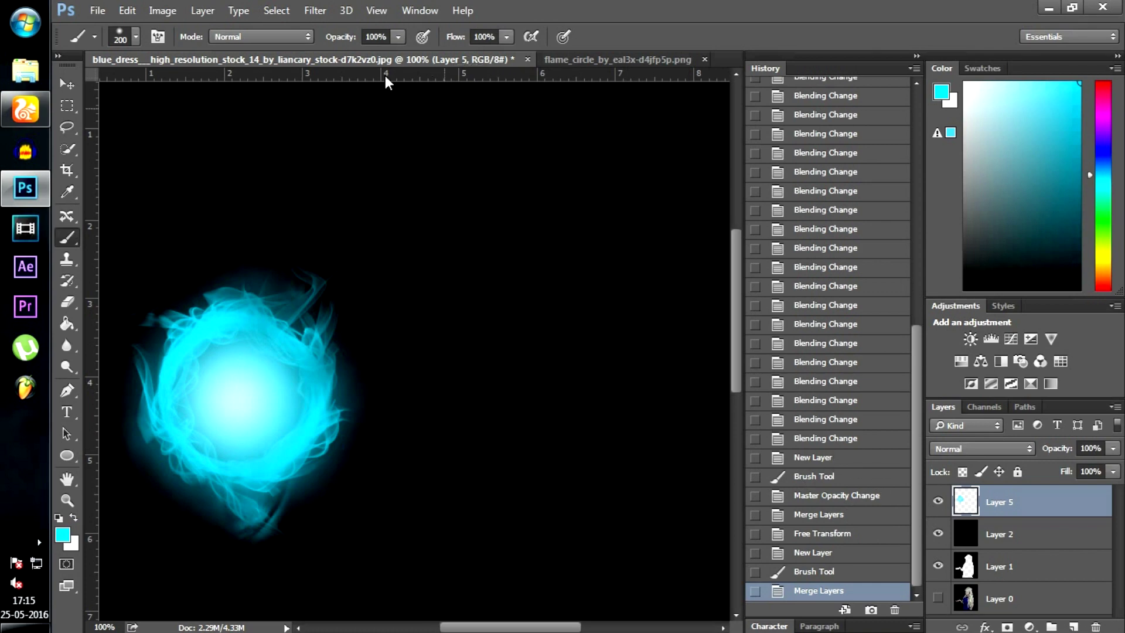
Open the image brilliant_blue_flame_05_hd_pictures_170790.jpg from the Desktop
click(99, 11)
click(106, 43)
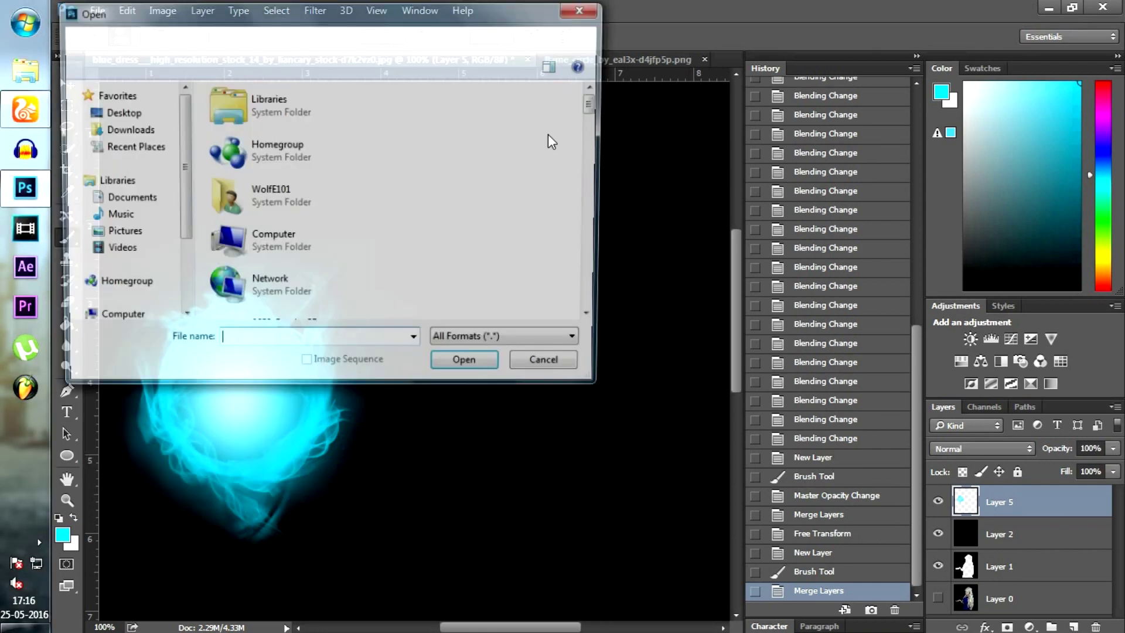
drag(597, 105, 596, 210)
click(333, 208)
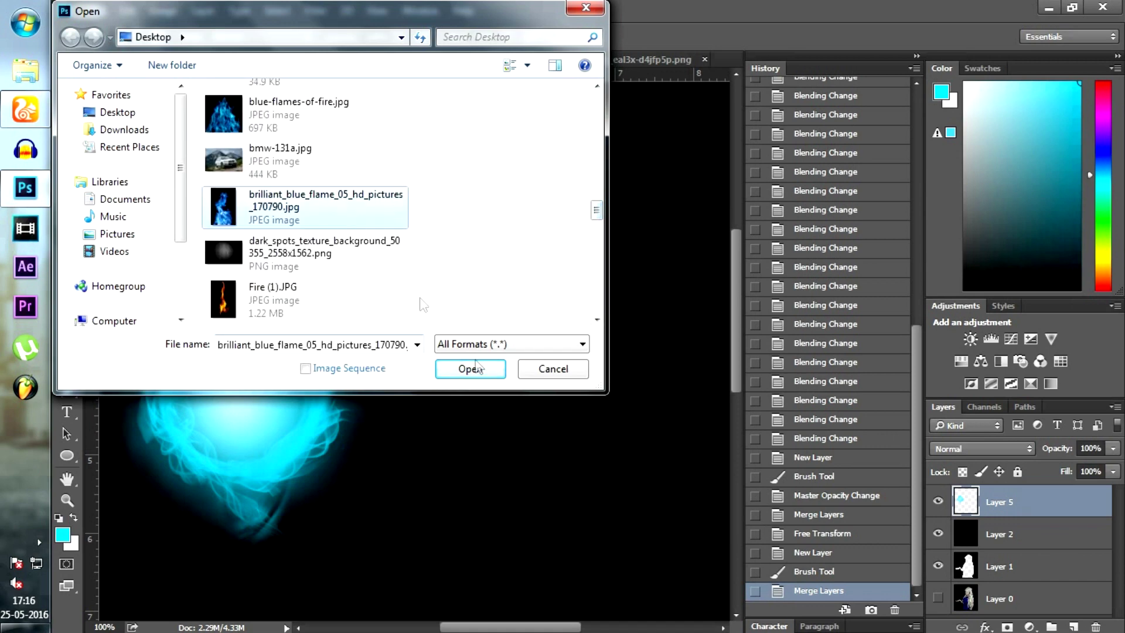
click(470, 370)
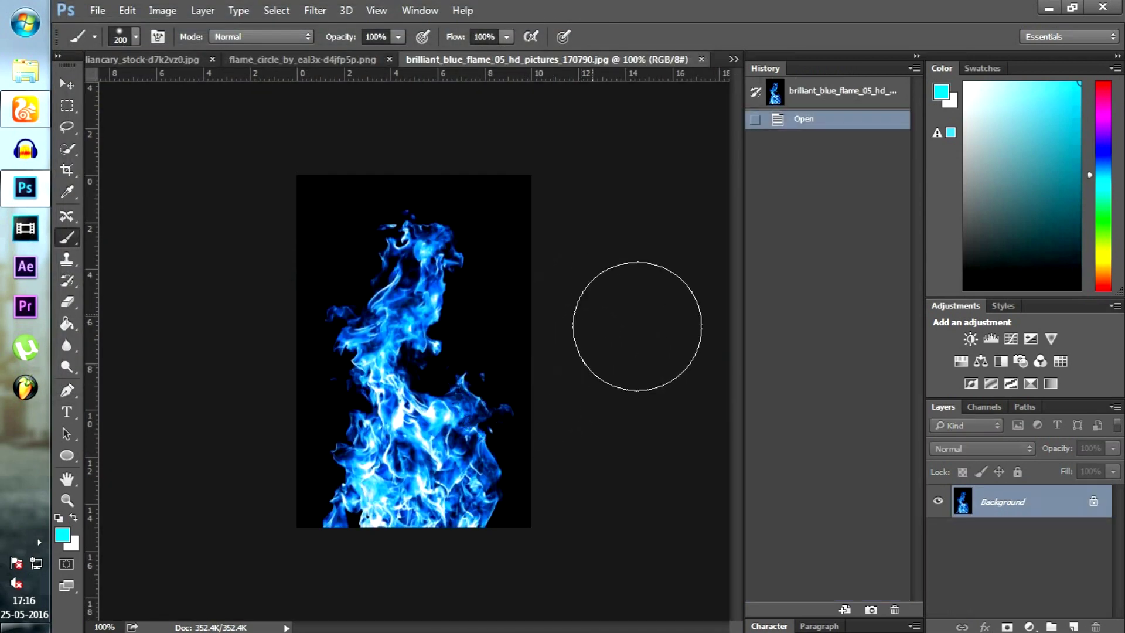
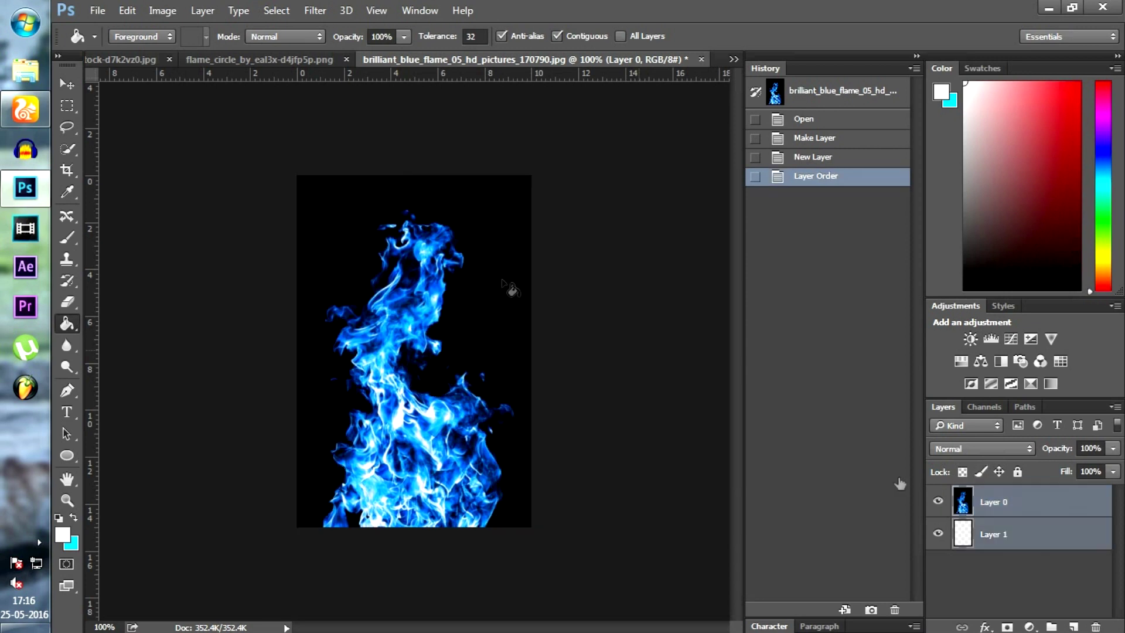
Set the blue flame layer's blend mode to Subtract over the white-filled layer beneath it
click(1023, 504)
click(982, 448)
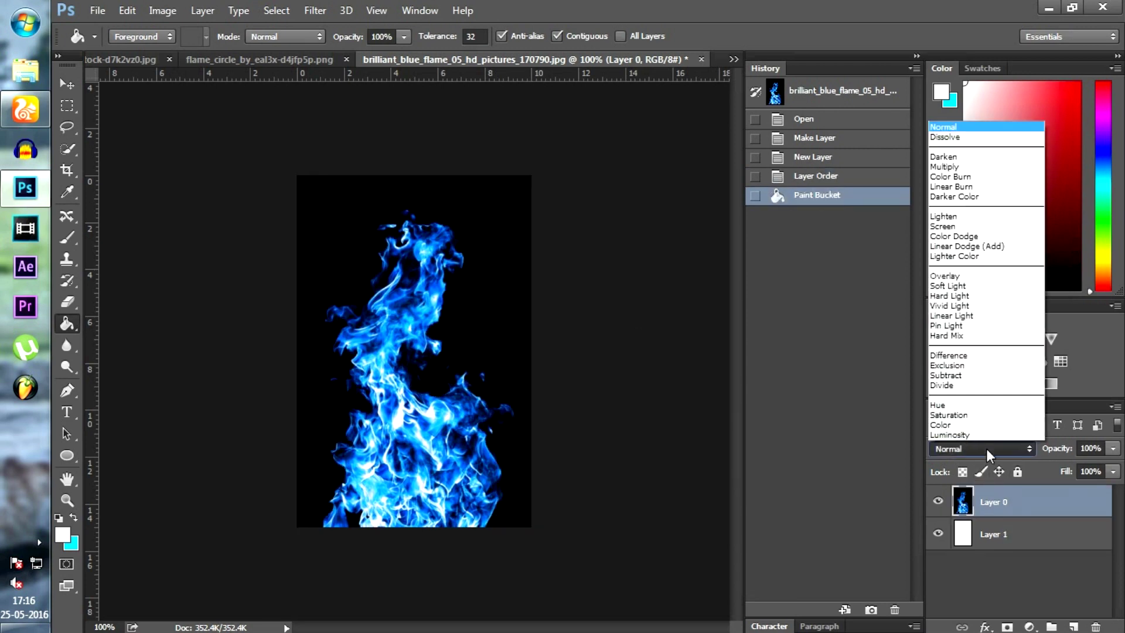
click(961, 366)
key(Down)
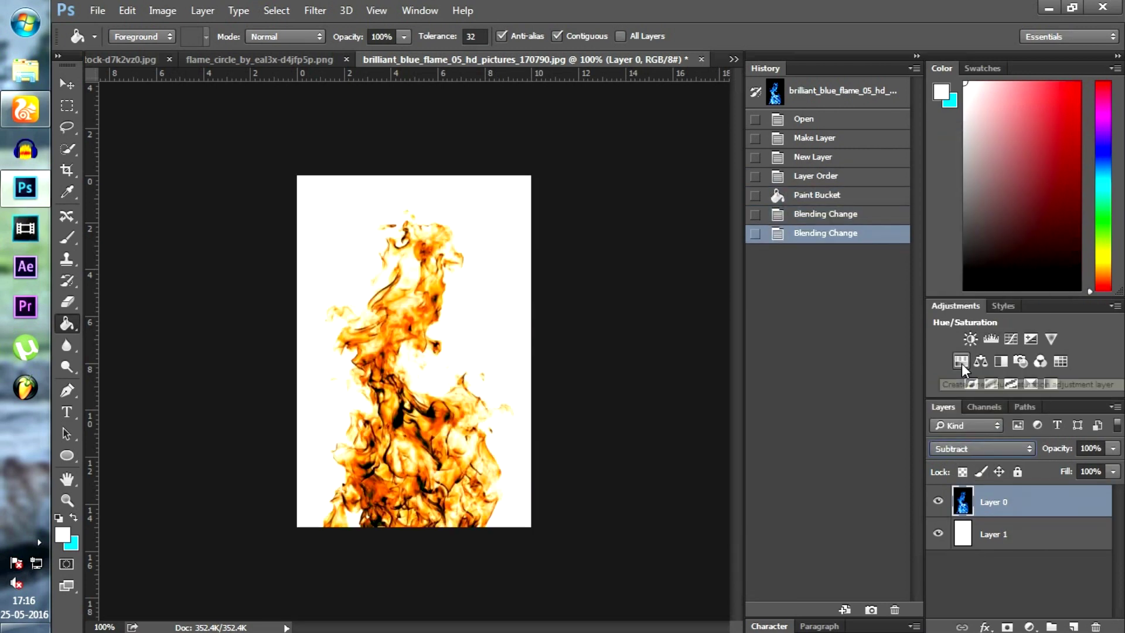
Define a brush preset from the inverted flame image, keeping the name brilliant_blue_flame_05_hd_pictures_170790.jpg
click(128, 10)
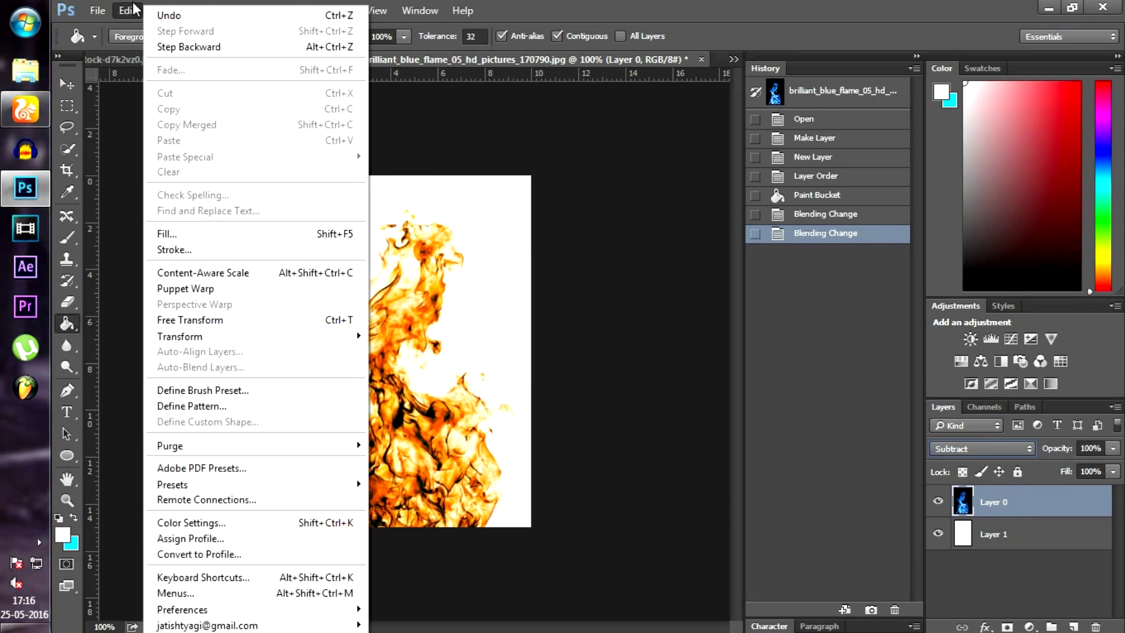
click(210, 390)
click(723, 209)
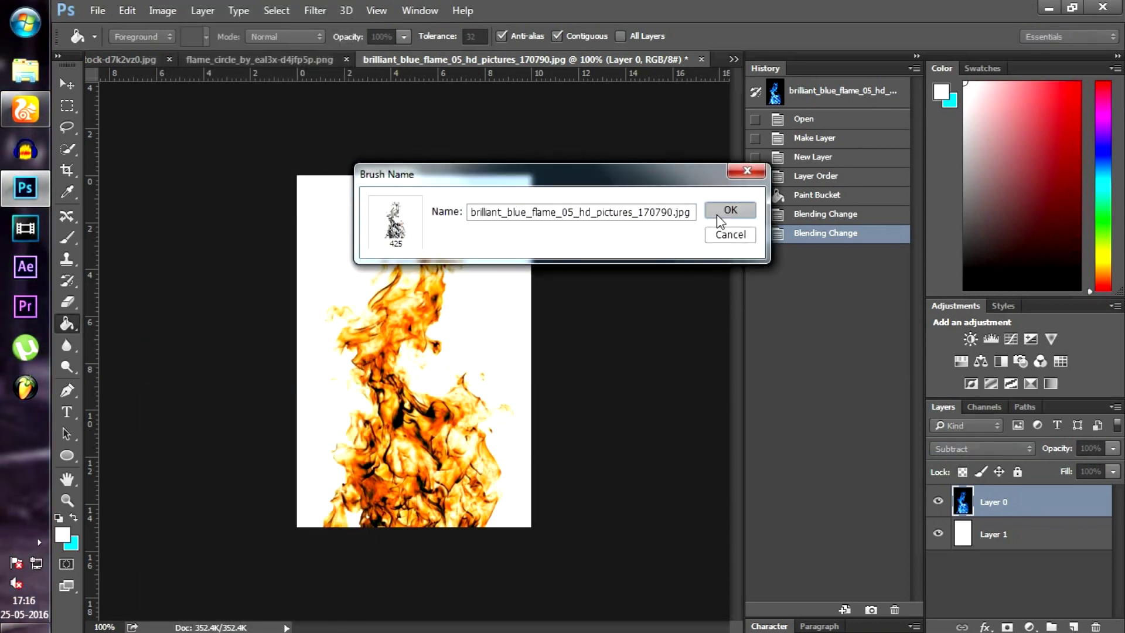
Return to the blue dress document and try the 425 px flame brush above the orb in white and in cyan, undoing the stamps
click(257, 60)
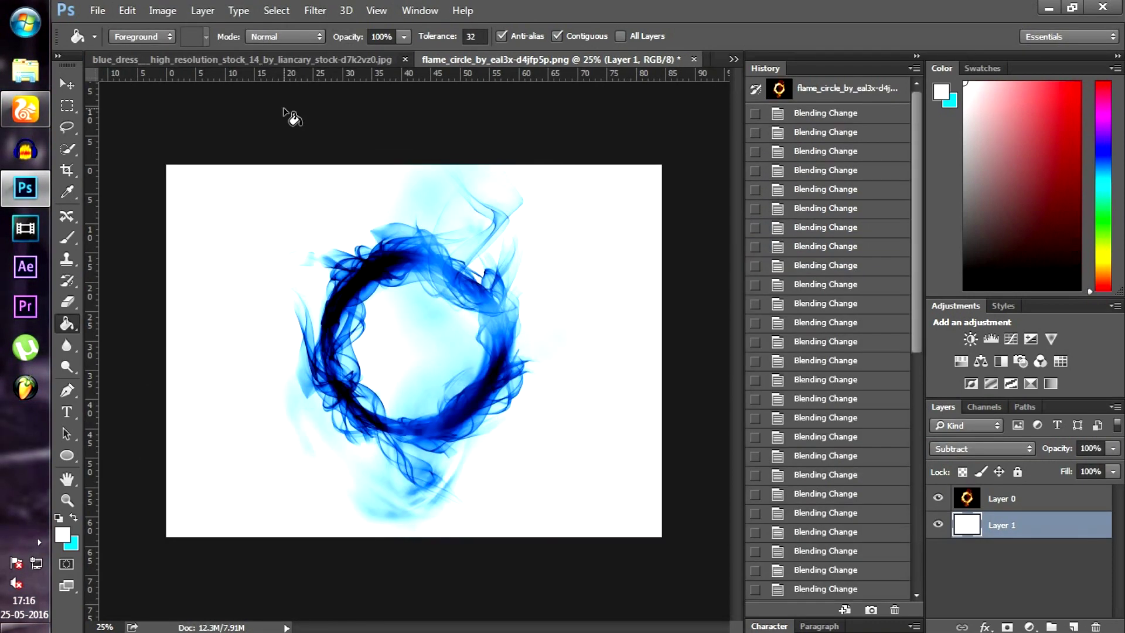
click(149, 59)
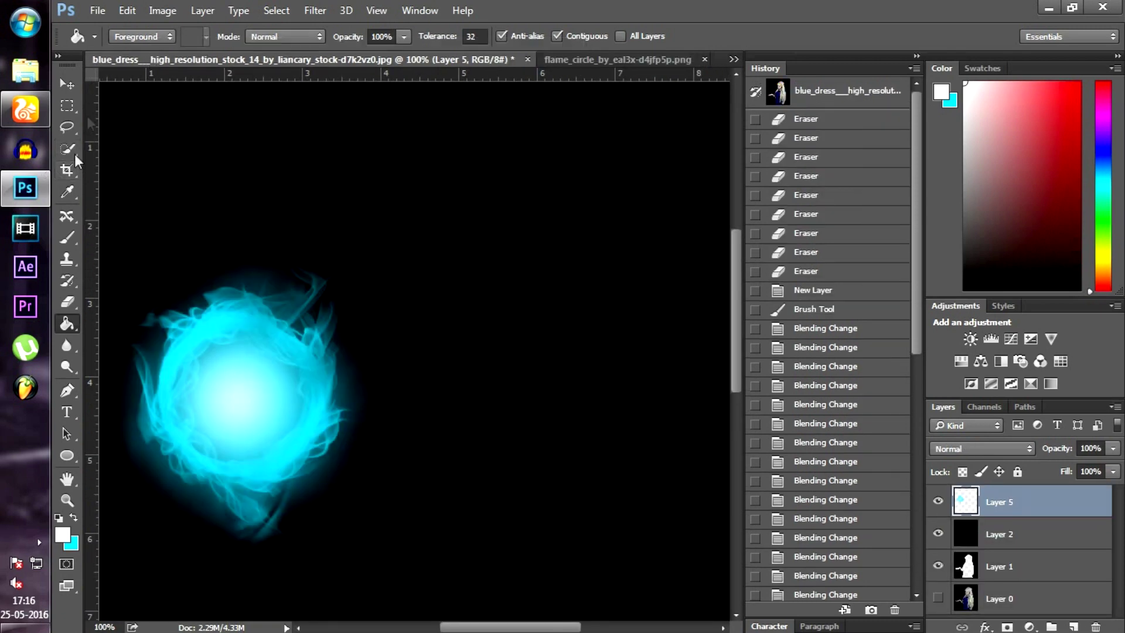
click(66, 237)
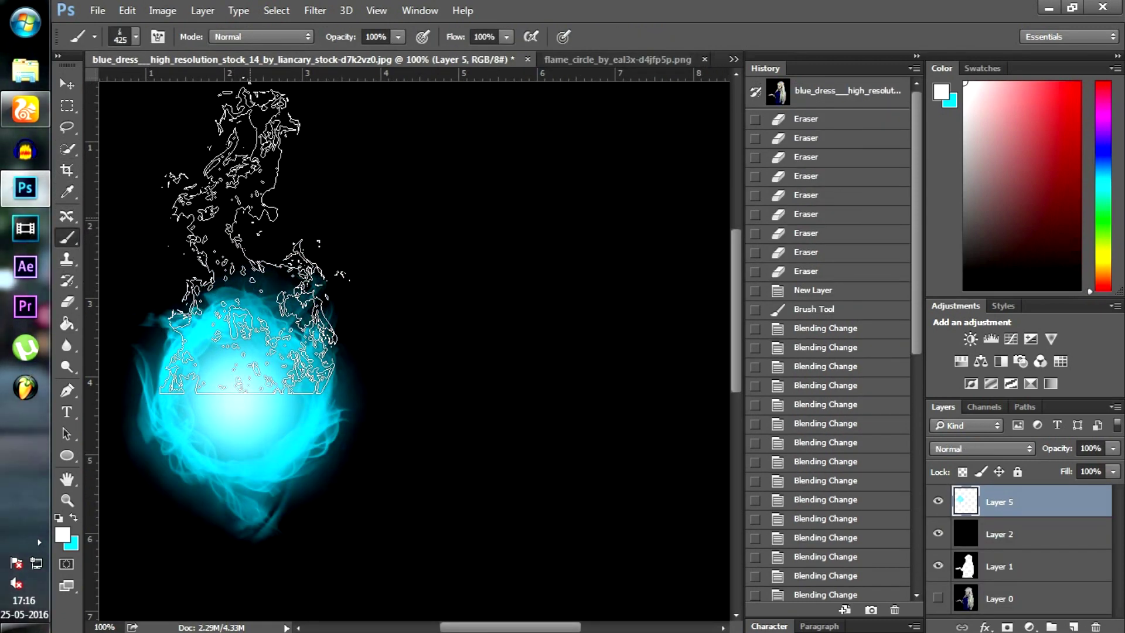
key(ctrl+minus)
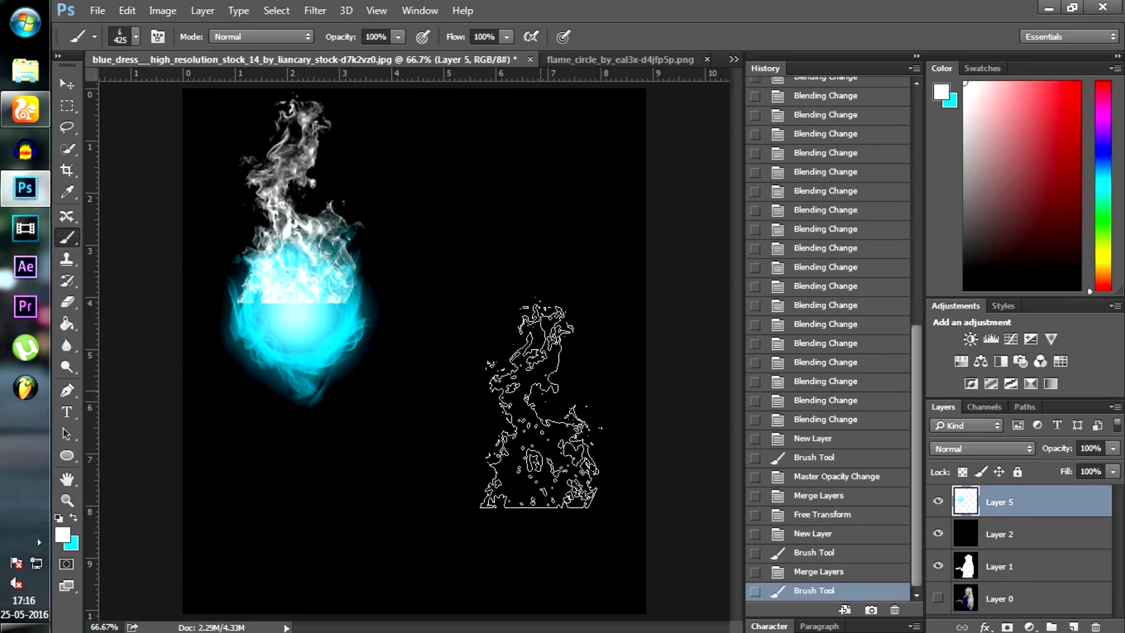
click(74, 517)
click(299, 188)
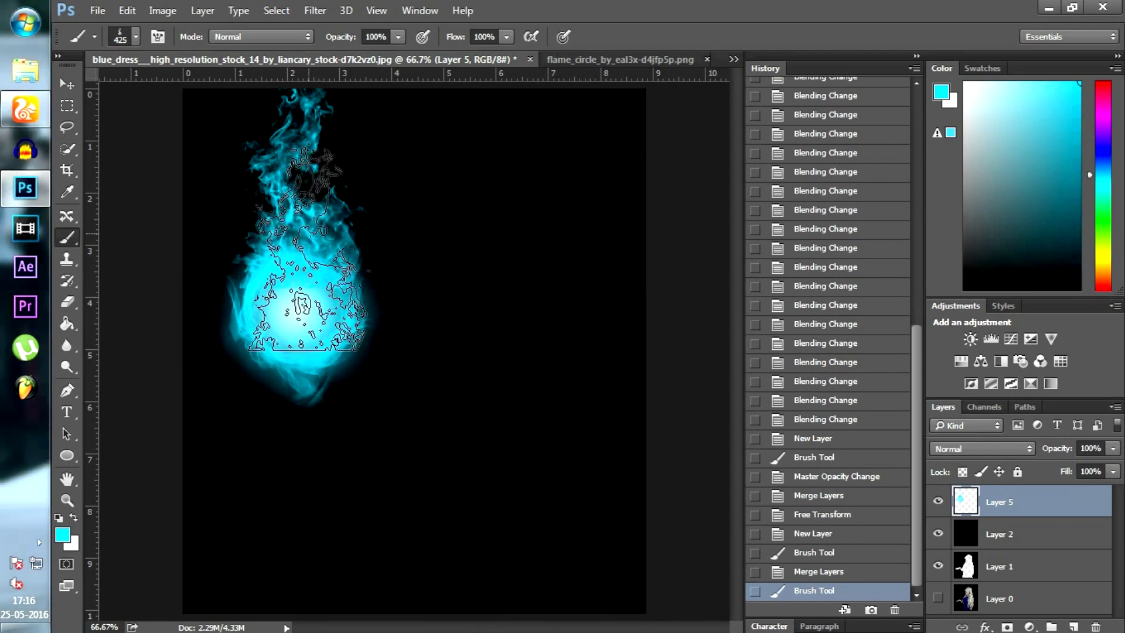
key(ctrl+z)
Add a new layer above the orb and stamp the cyan flame brush at 425 px twice, rising from the orb
click(1073, 626)
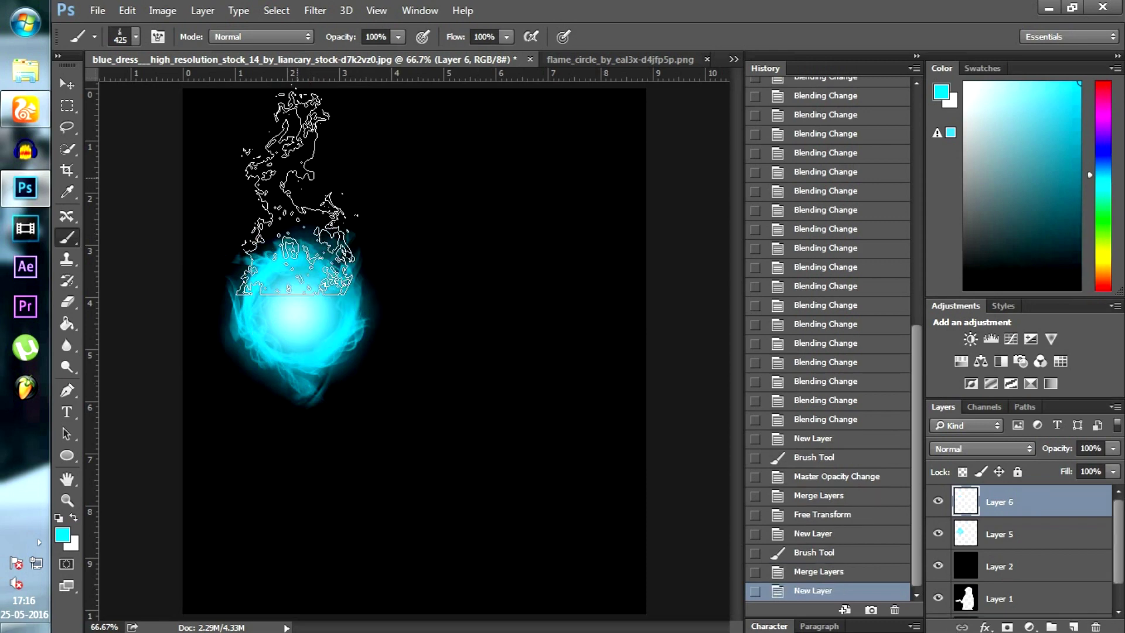
click(302, 194)
click(309, 247)
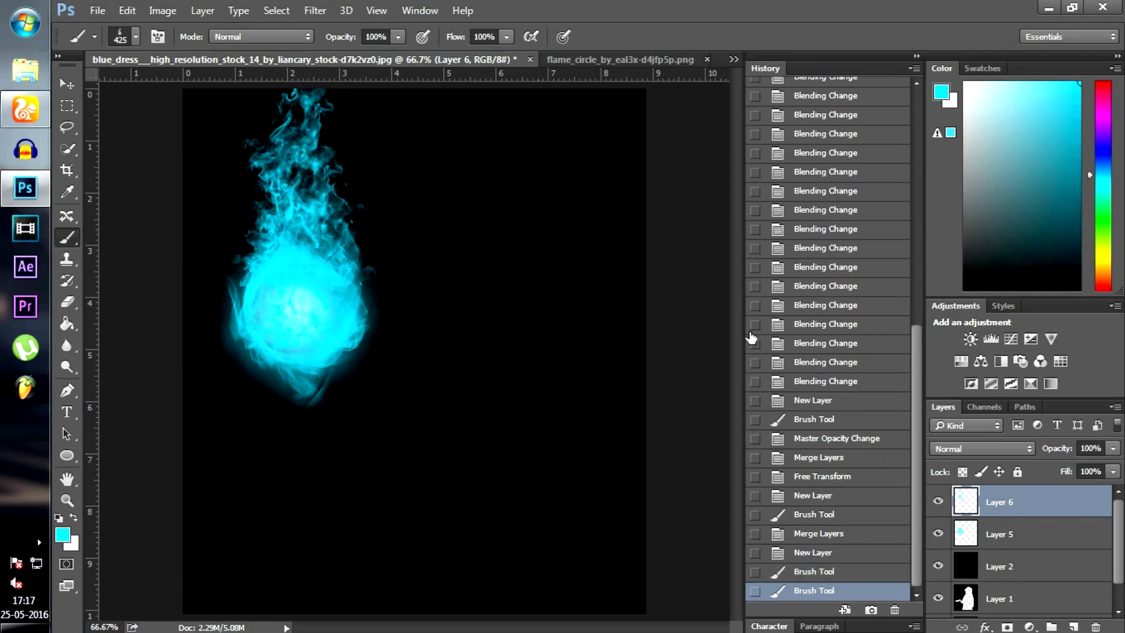
scroll(752, 338, up, 1)
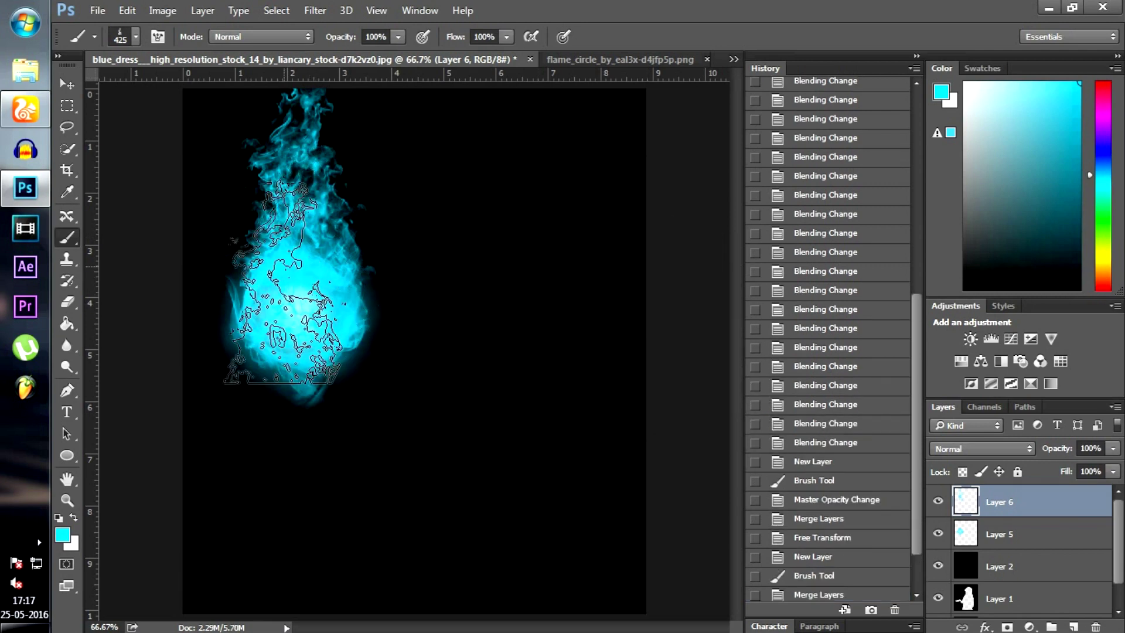
Move the flame and orb layers together about 0.55 cm down with Free Transform
click(68, 83)
ctrl+click(1041, 542)
key(ctrl+t)
drag(344, 287, 346, 305)
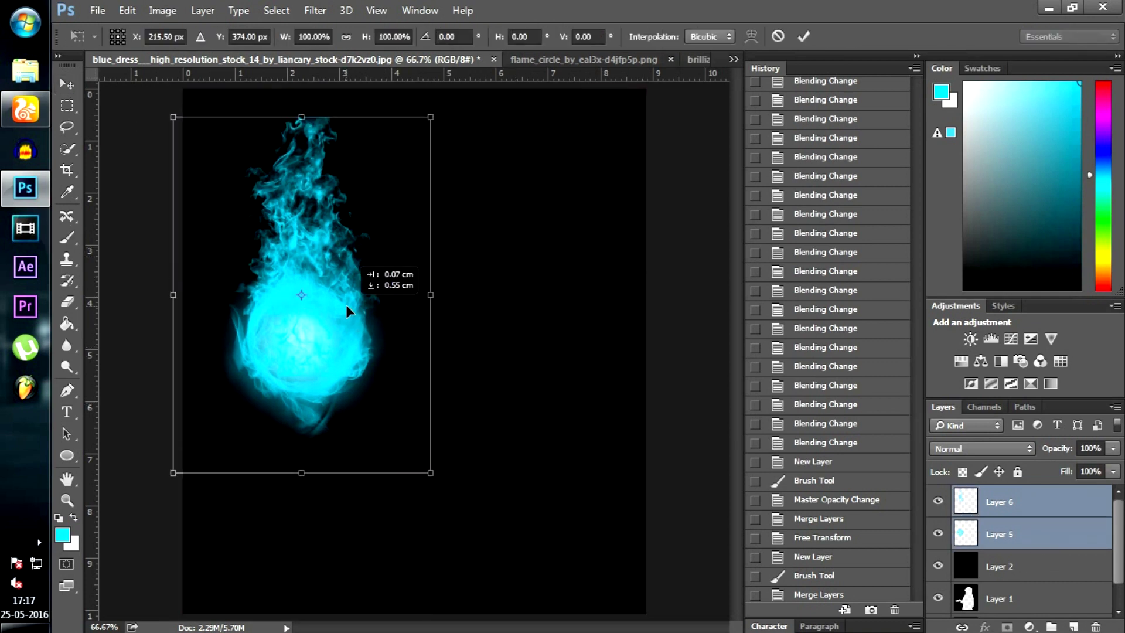
key(Return)
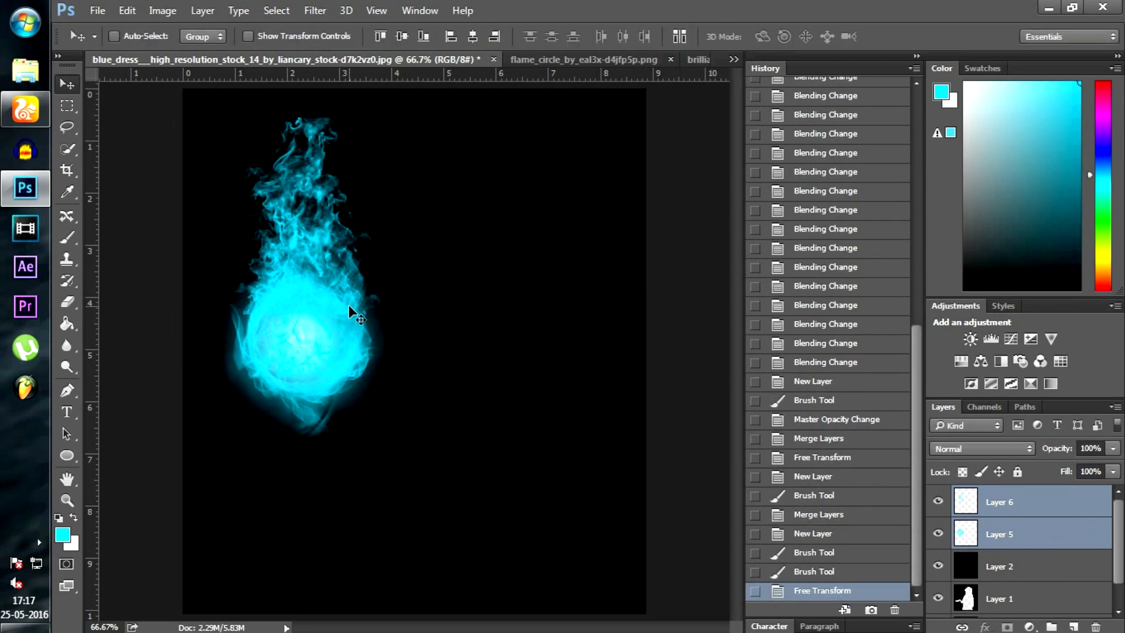
Delete the separate flame layer above the orb
click(1048, 515)
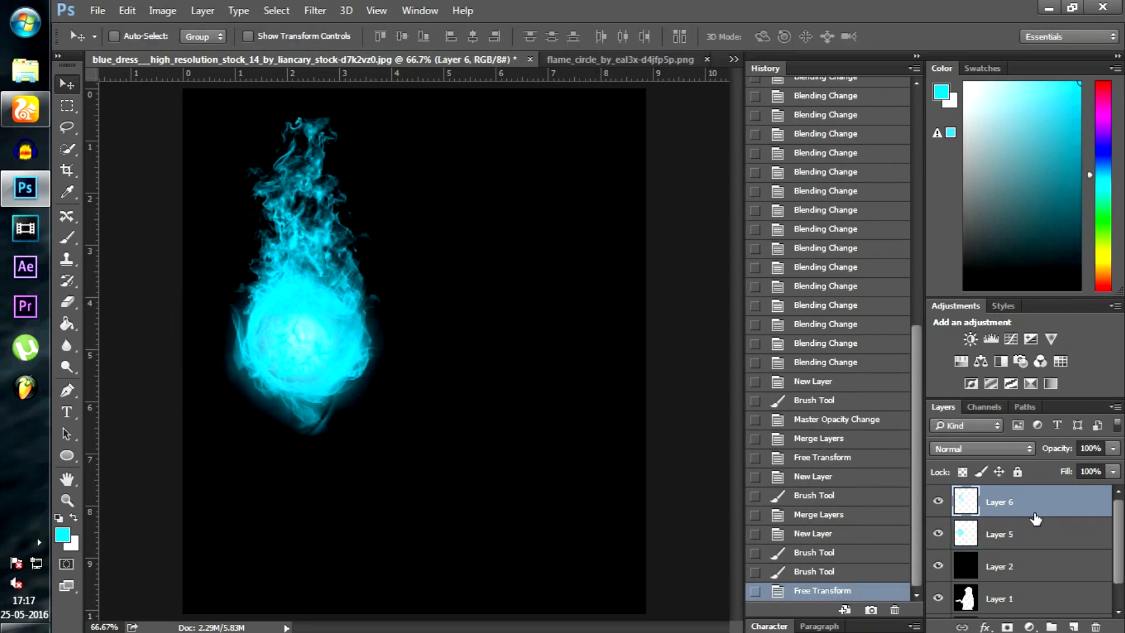
click(1096, 626)
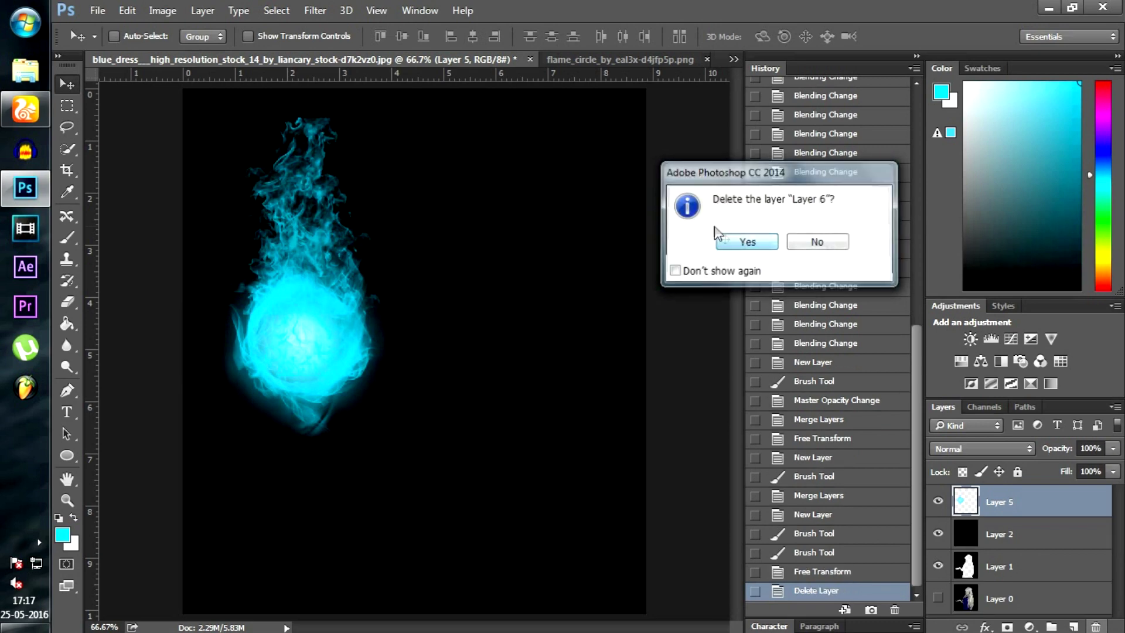
click(733, 241)
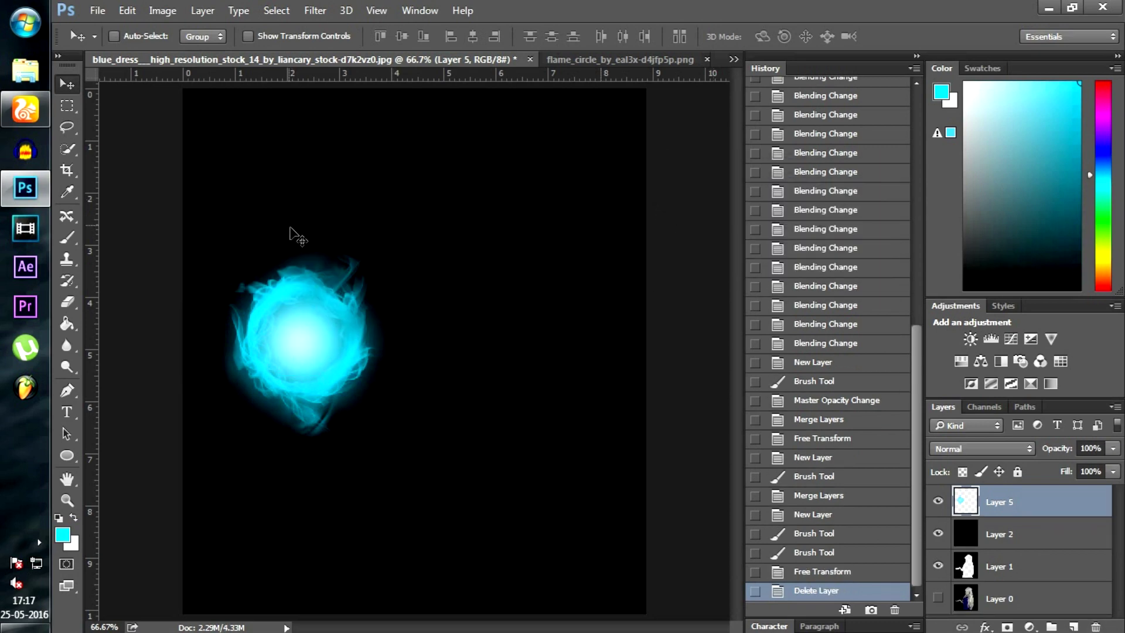
Stamp the cyan flame brush at 425 px twice directly on the orb layer, the second stamp lower over the orb
click(67, 240)
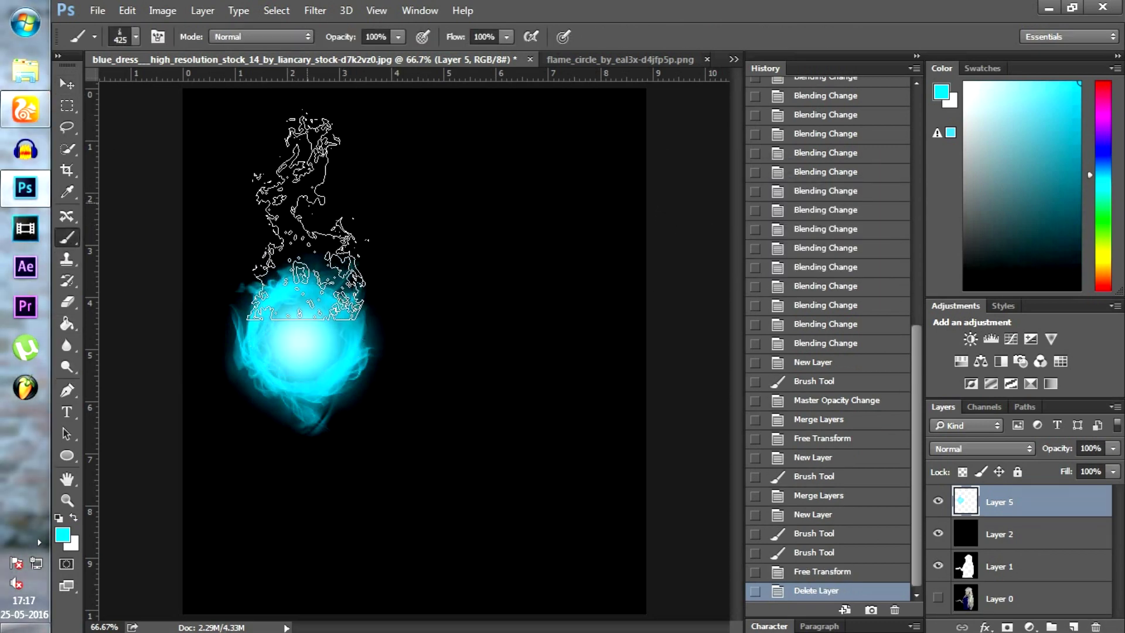
click(307, 216)
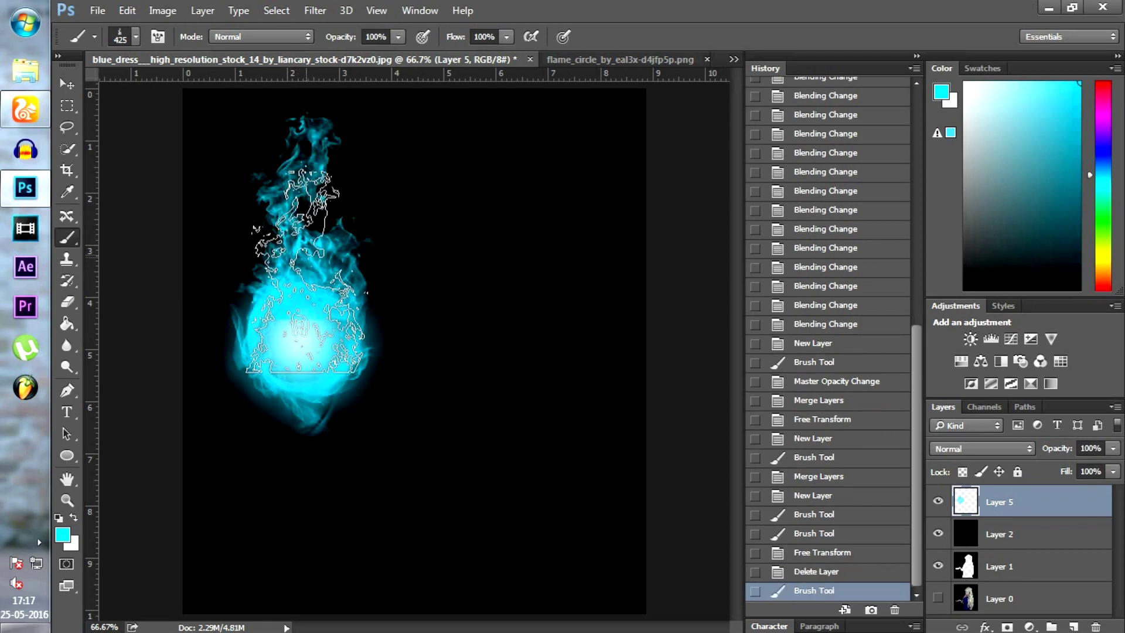
click(307, 269)
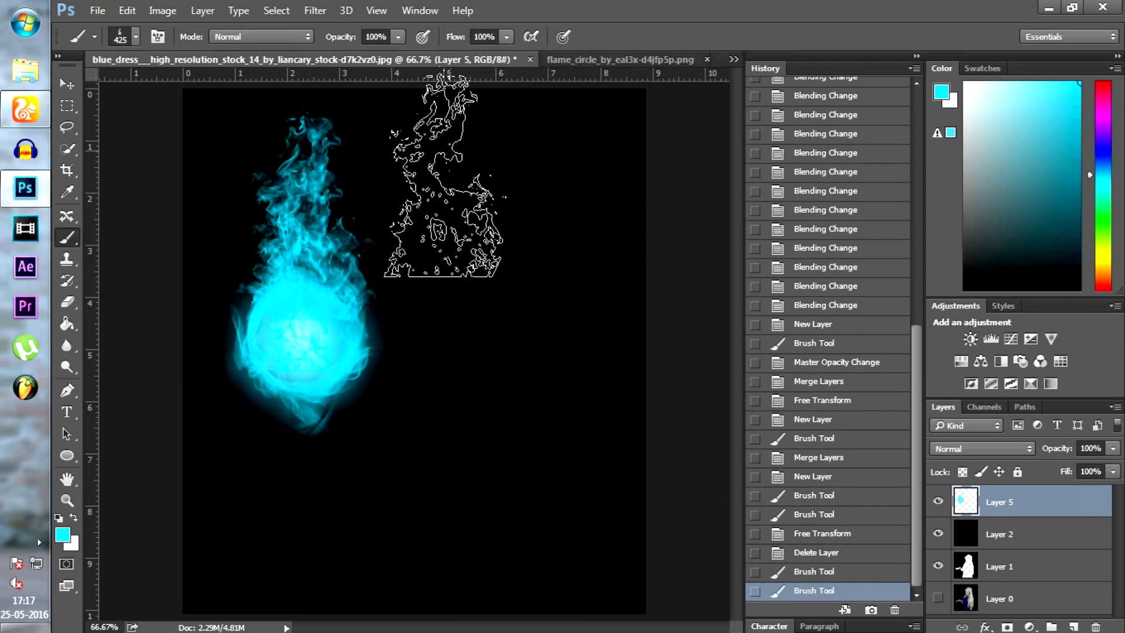
Try erasing the orb's centre with the 150 px Eraser, undo it, and revert the two flame stamps on the orb layer
click(67, 302)
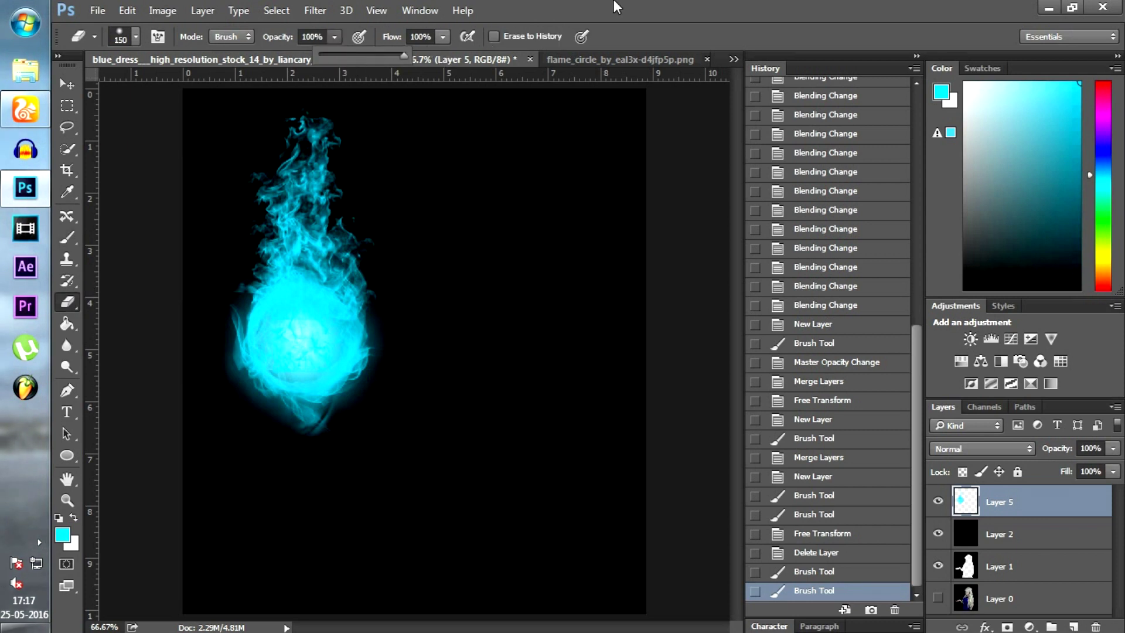
drag(617, 7, 616, 7)
click(299, 326)
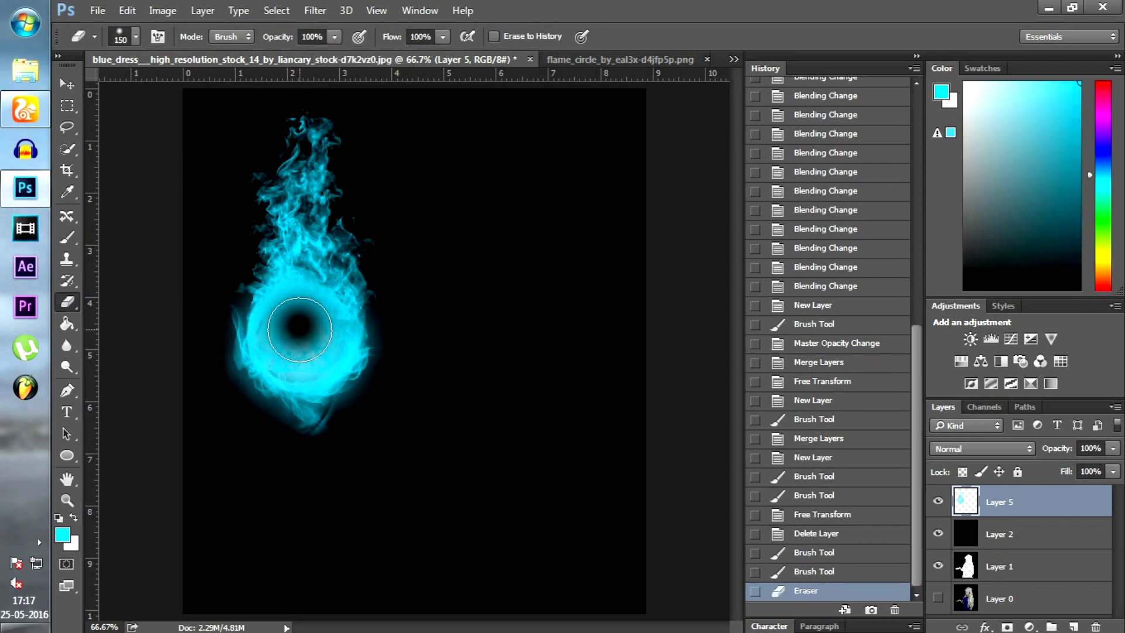
key(ctrl+z)
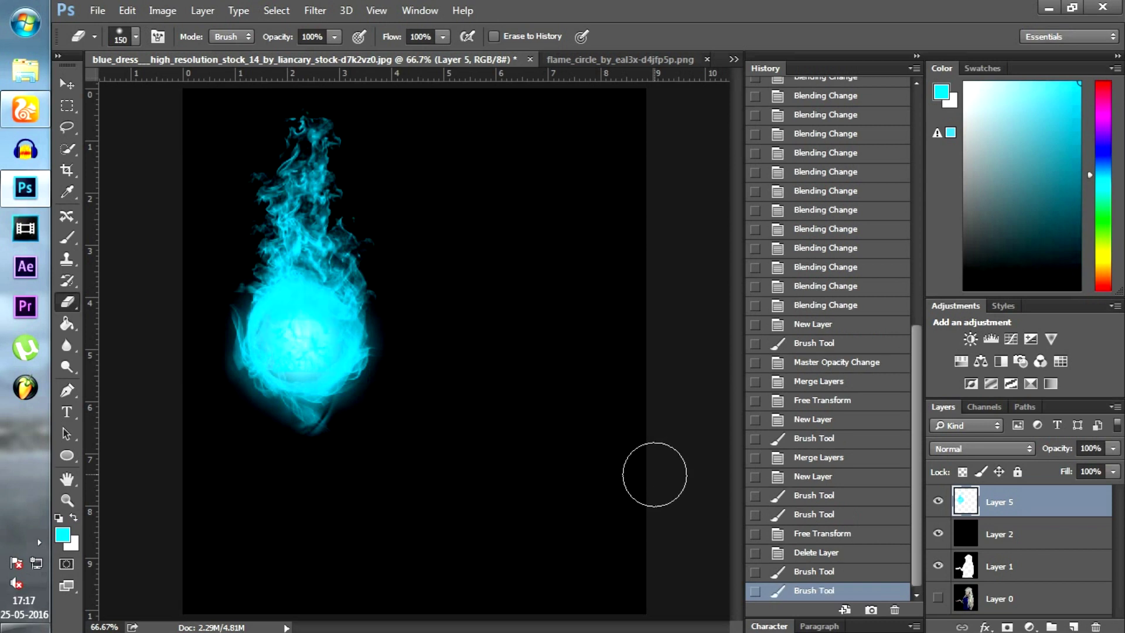
click(827, 554)
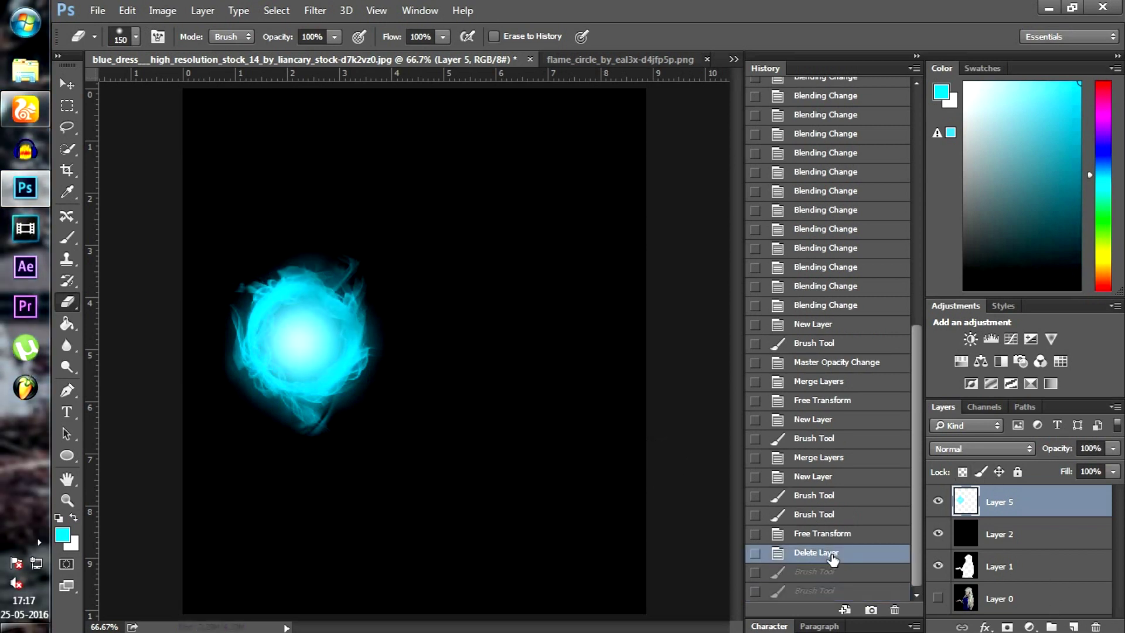
Add a new layer above the orb and stamp the cyan flame brush at 425 px twice over the orb
click(1078, 626)
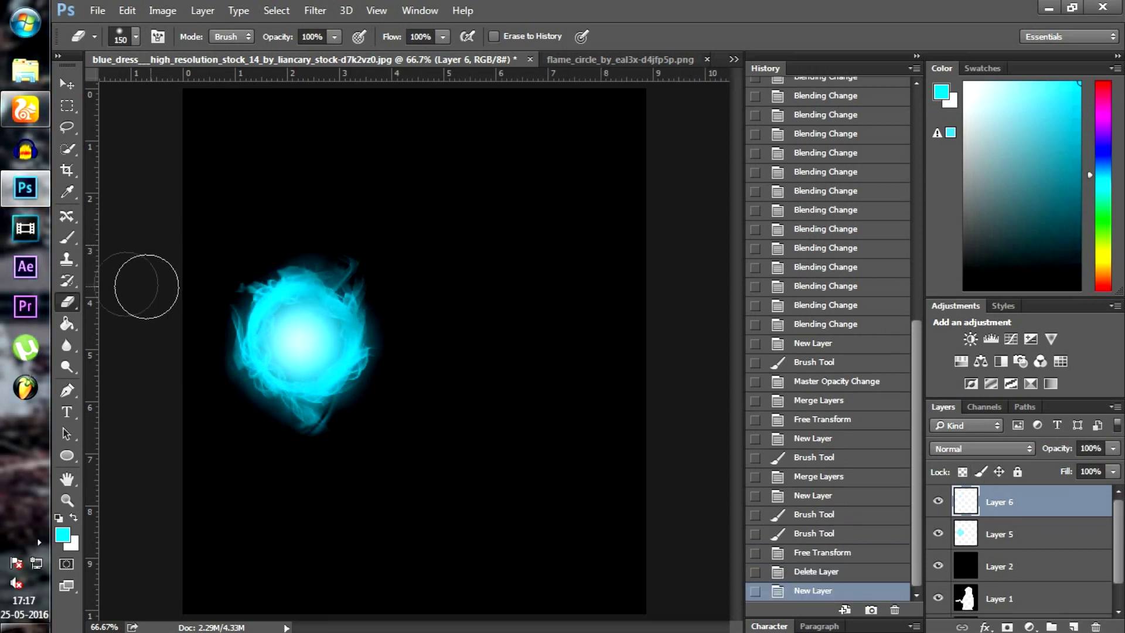
key(b)
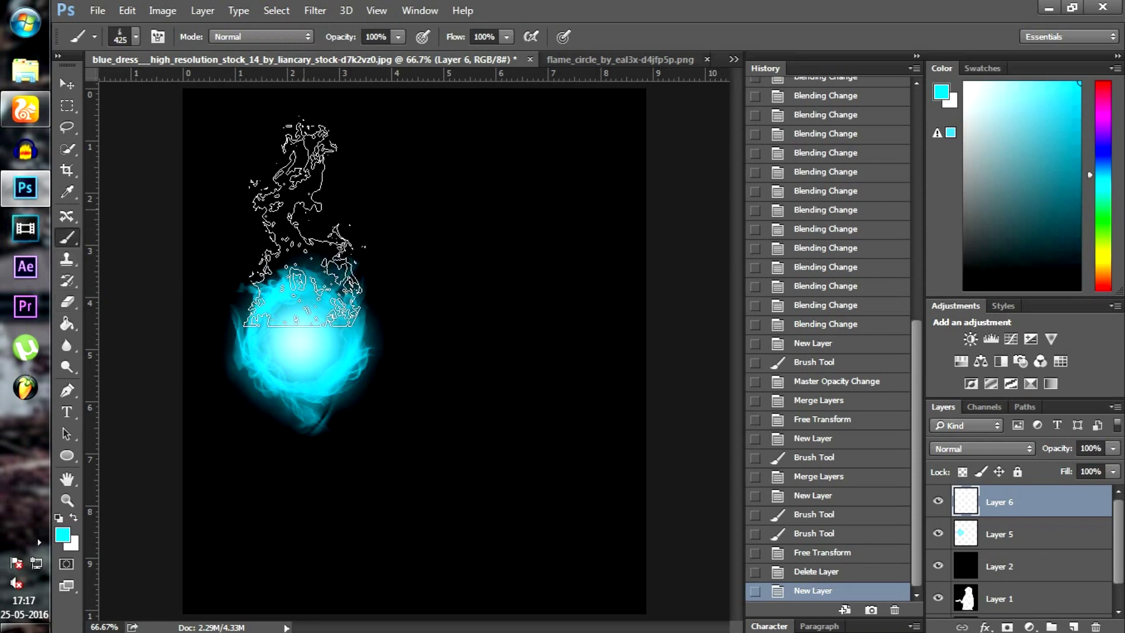
click(303, 223)
click(303, 223)
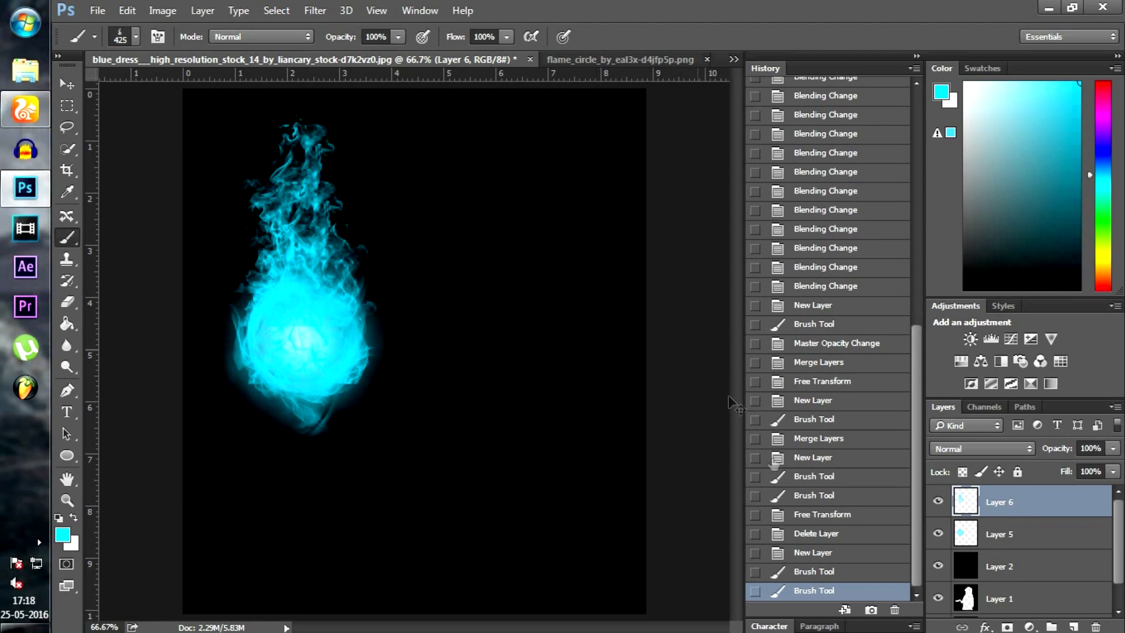
Revert to the empty new layer and stamp the cyan flame again above the orb, with a second stamp slightly lower and offset
click(811, 552)
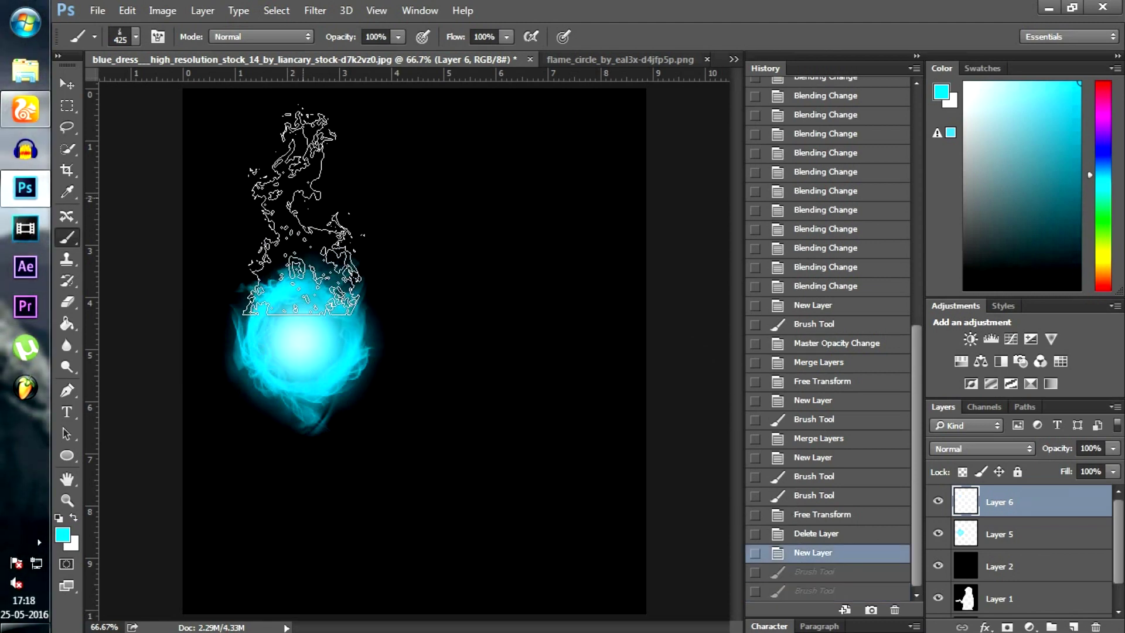
click(304, 214)
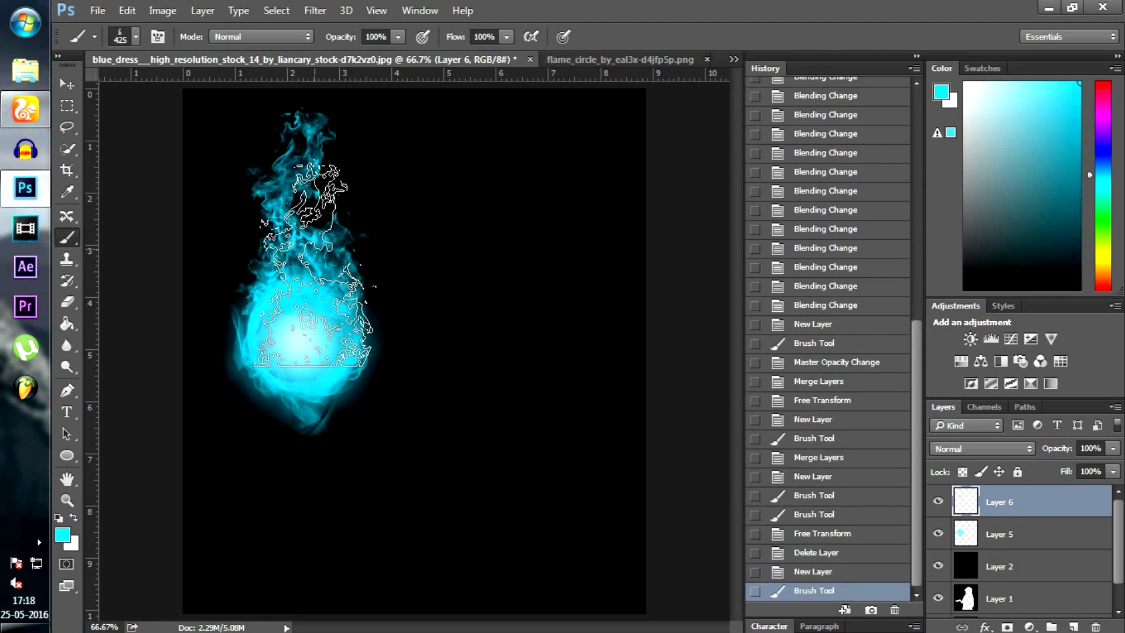
click(316, 265)
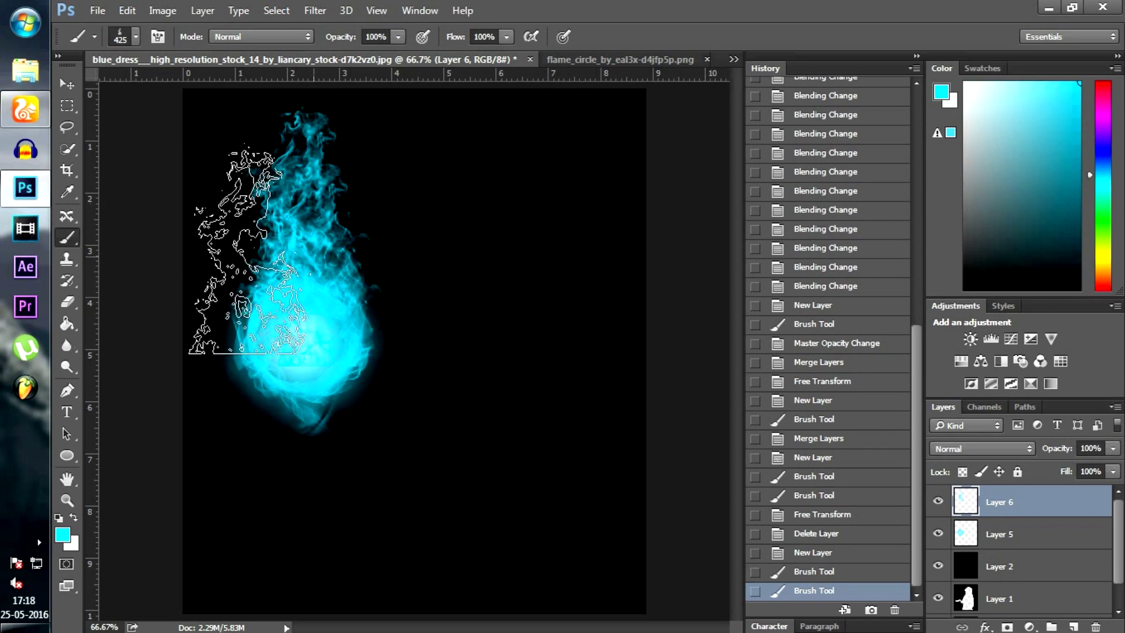
Erase the stamped flames covering the orb's bright centre with the 150 px Eraser at 100% opacity
click(68, 303)
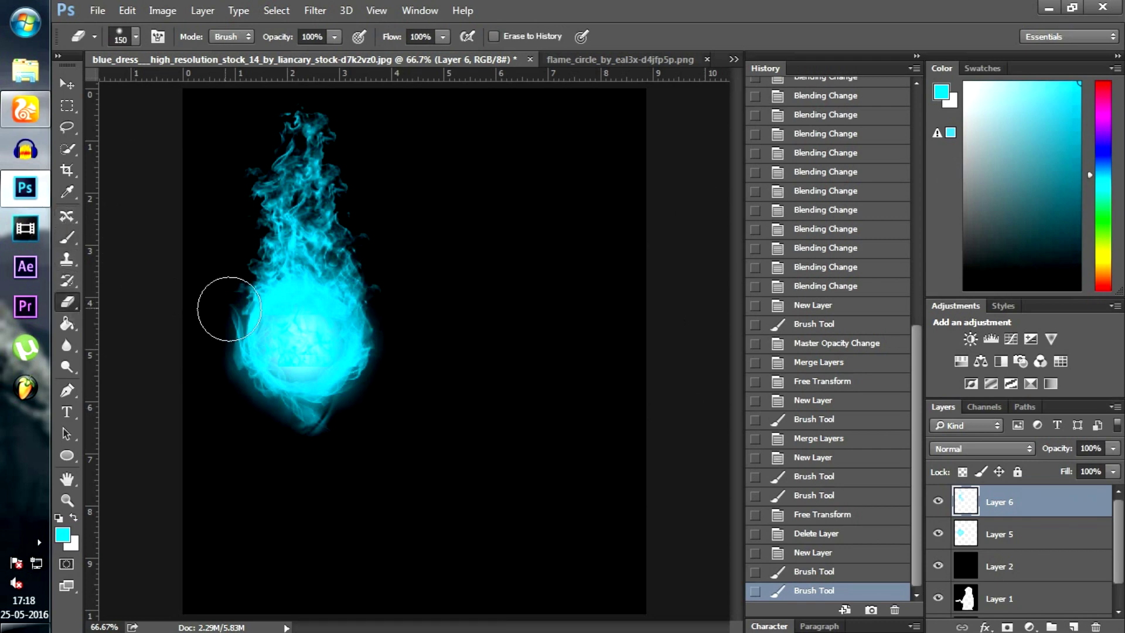
drag(276, 327, 304, 329)
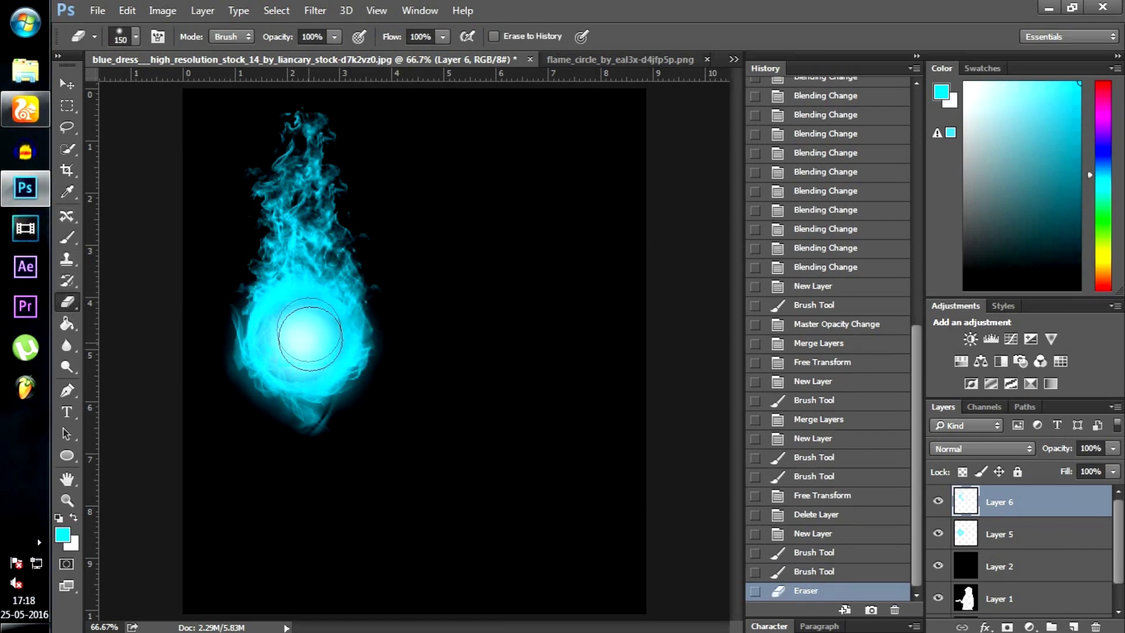
drag(294, 313, 300, 346)
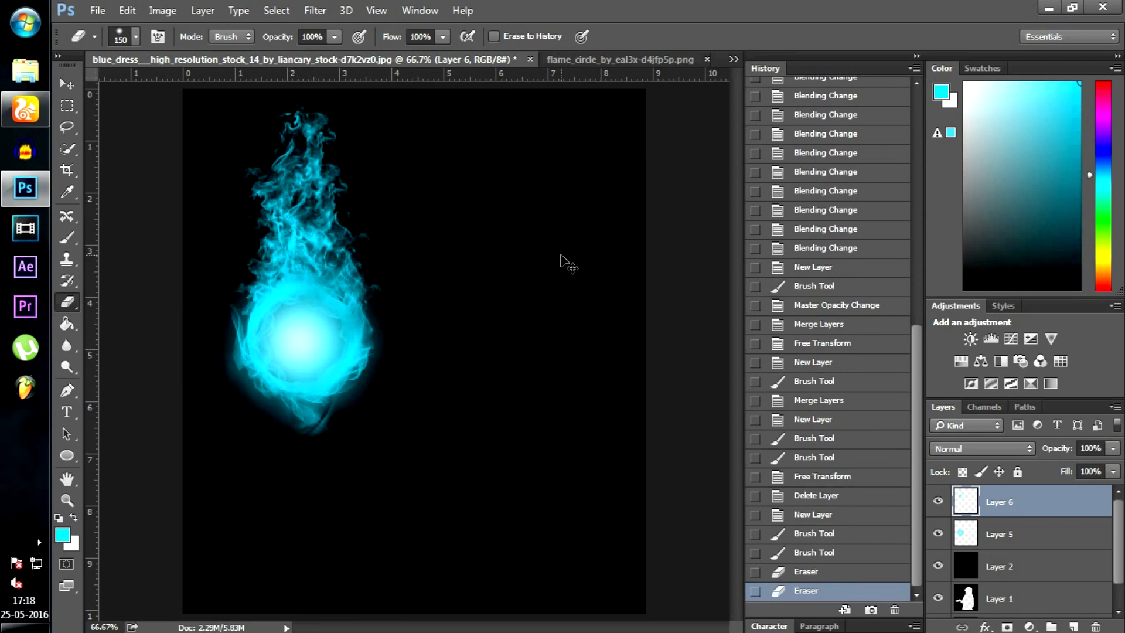
Merge the rising flames layer with the orb layer directly beneath it
key(ctrl+minus)
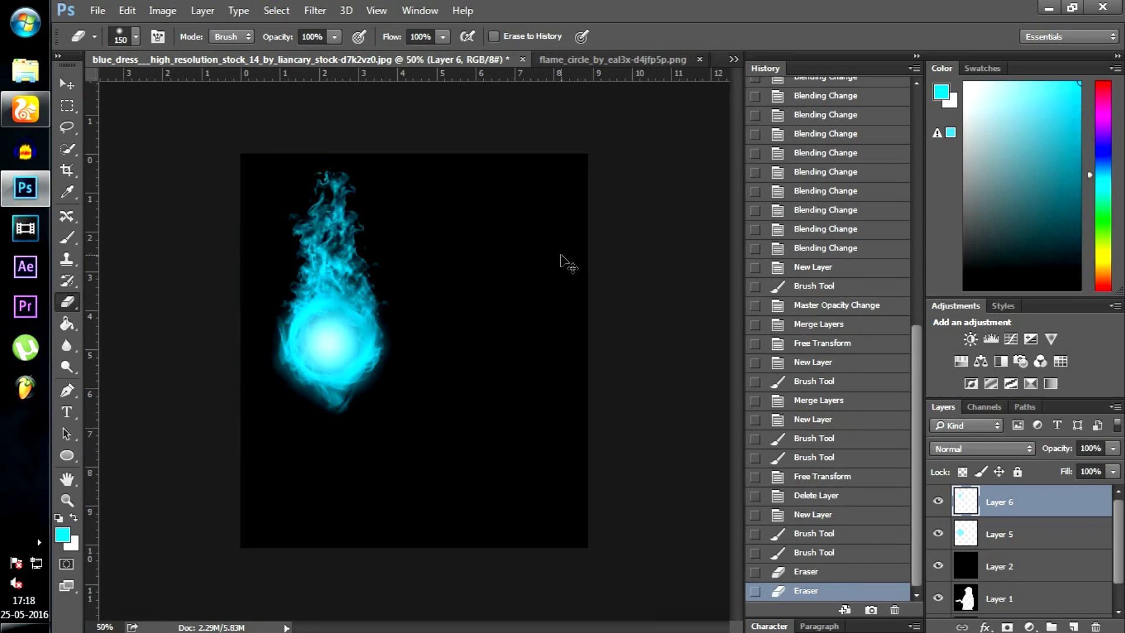
shift+click(1004, 548)
right_click(1004, 548)
click(830, 420)
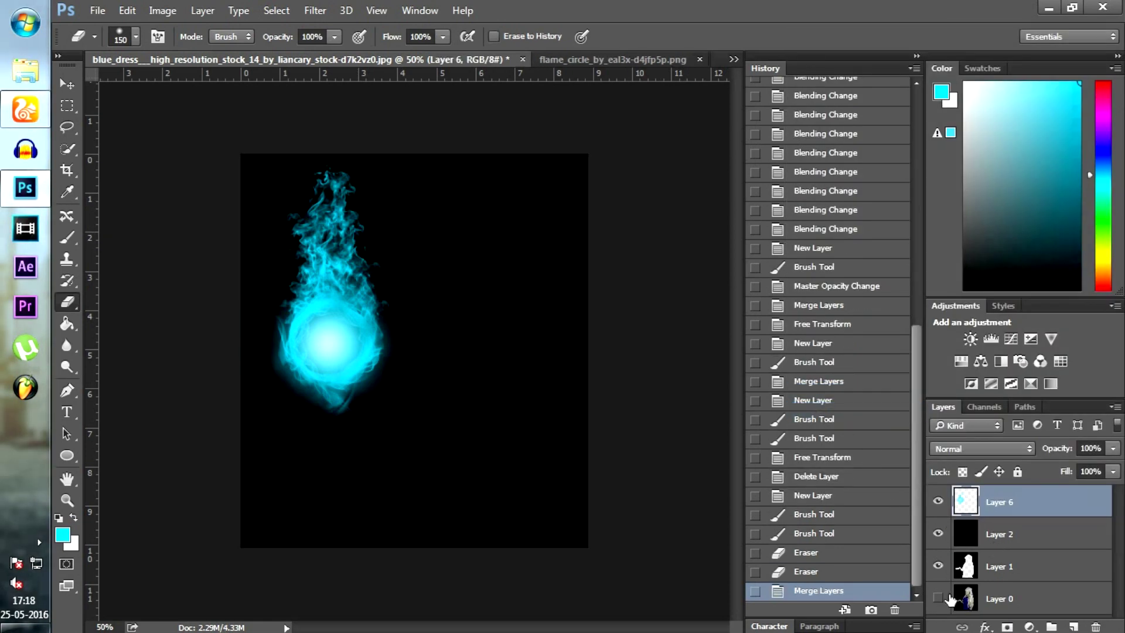
Check the woman behind the solid black layer under the flame orb, and delete that black layer to reveal her
click(998, 534)
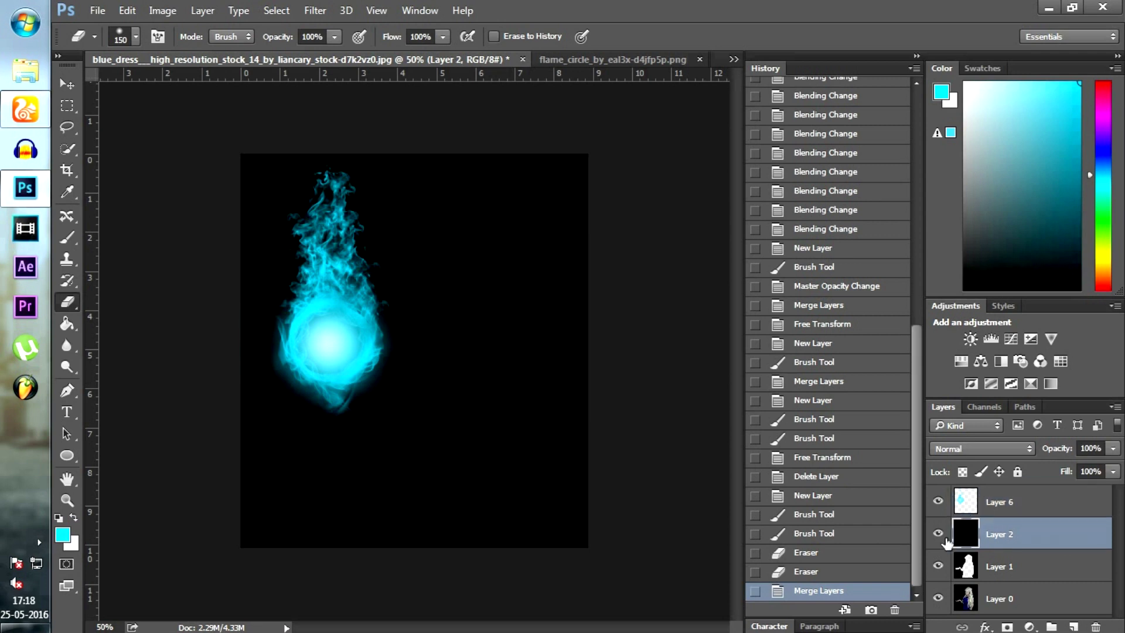
click(943, 538)
click(944, 537)
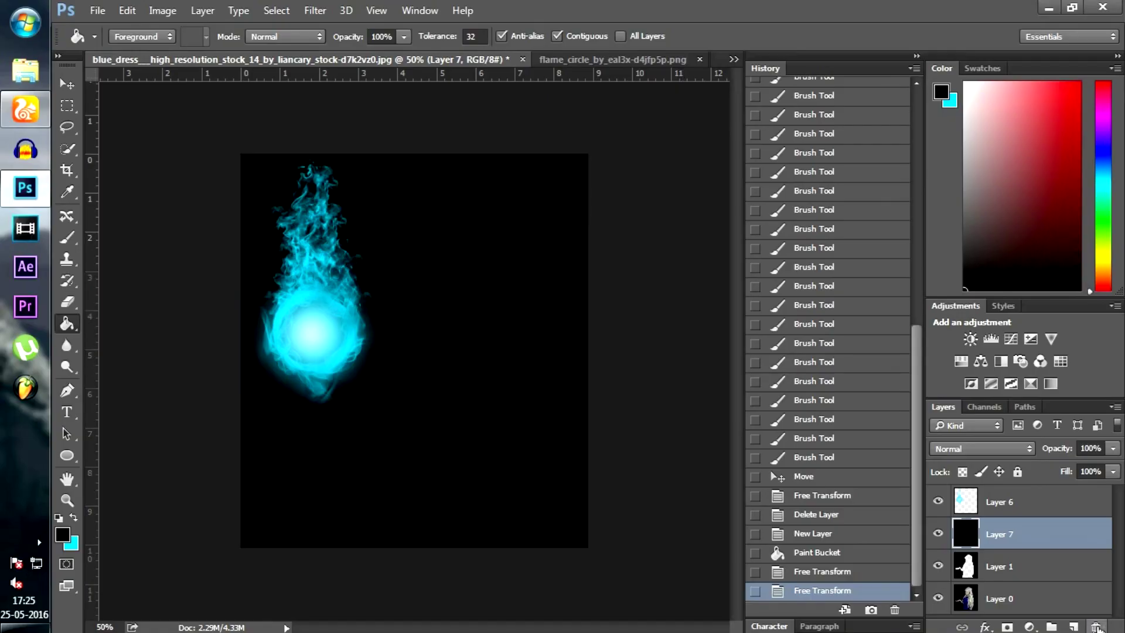
click(1095, 626)
click(732, 241)
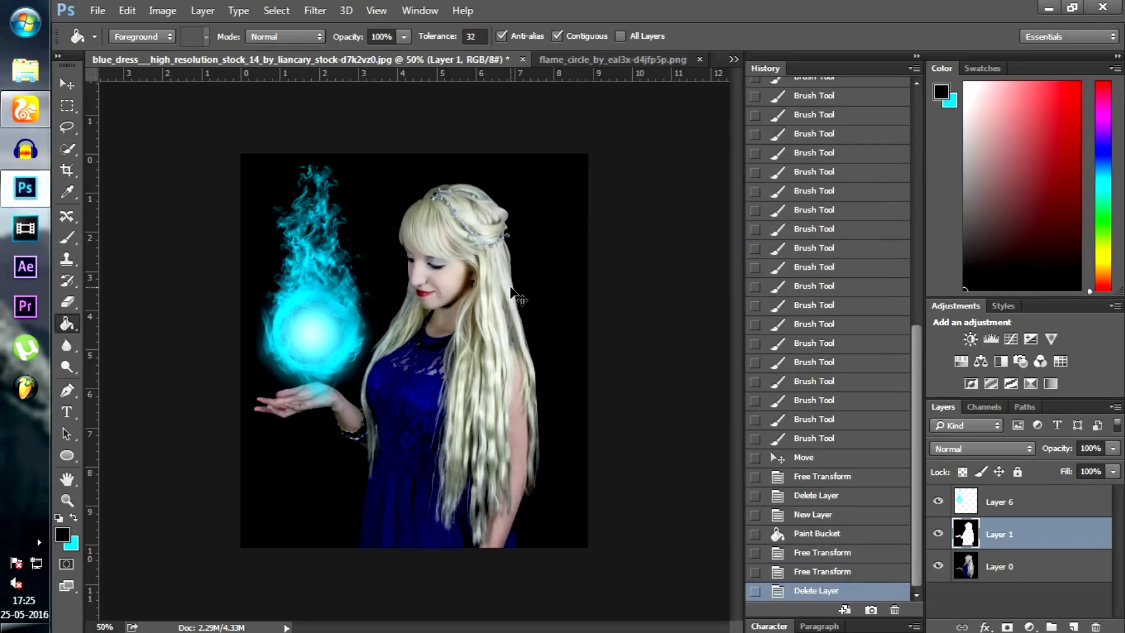
Transform and reposition the flame orb so that it floats just above the woman's open palm
key(ctrl+t)
key(Return)
click(371, 346)
key(ctrl+z)
key(v)
drag(314, 354, 320, 345)
drag(389, 153, 394, 151)
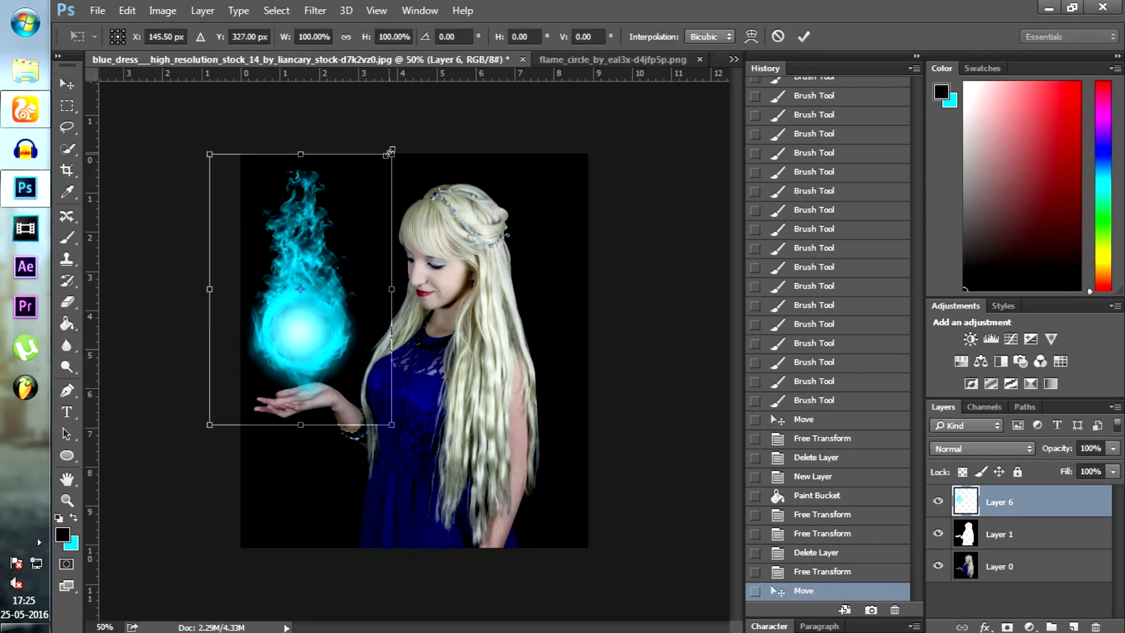
drag(328, 340, 341, 348)
key(Return)
Make cyan the foreground colour and add a new layer beneath the flame orb layer for soft brush painting
click(73, 518)
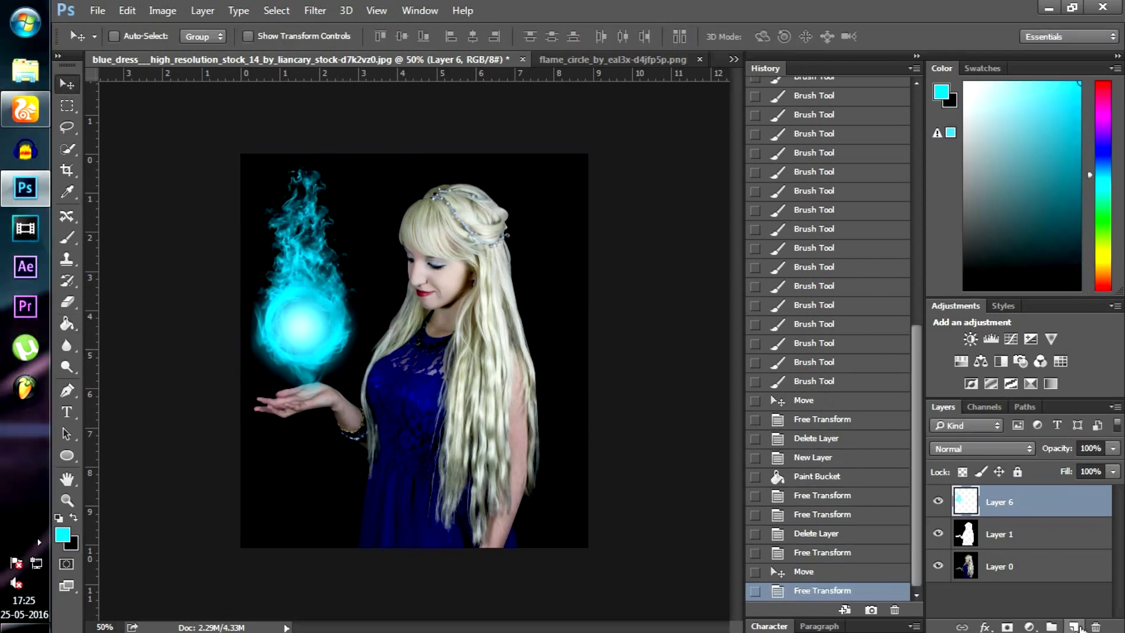
click(1073, 627)
drag(1038, 502, 1038, 548)
key(b)
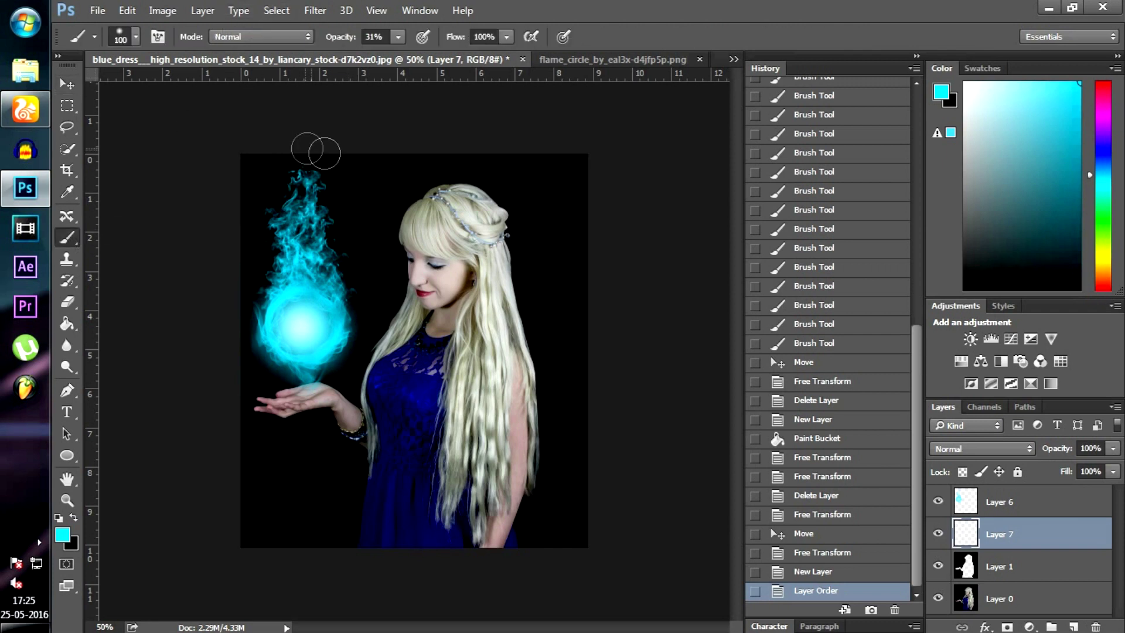
Try two soft cyan dabs with a 200 px brush beside the orb on the new layer, and revert both
key(bracketright)
key(bracketright)
key(bracketright)
key(bracketright)
click(339, 331)
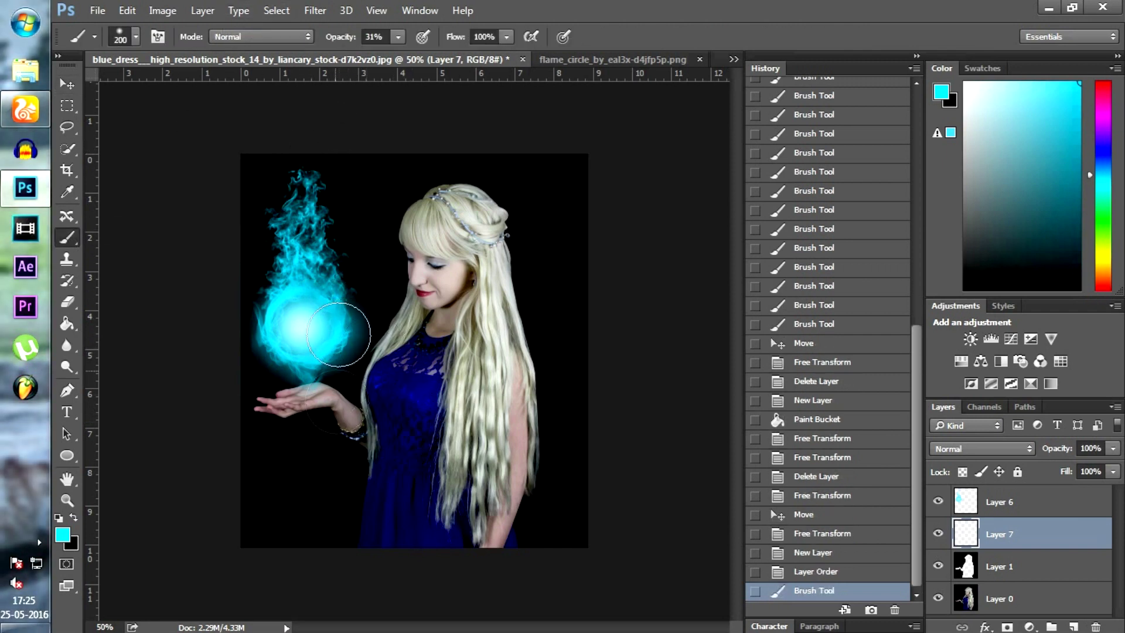
click(384, 279)
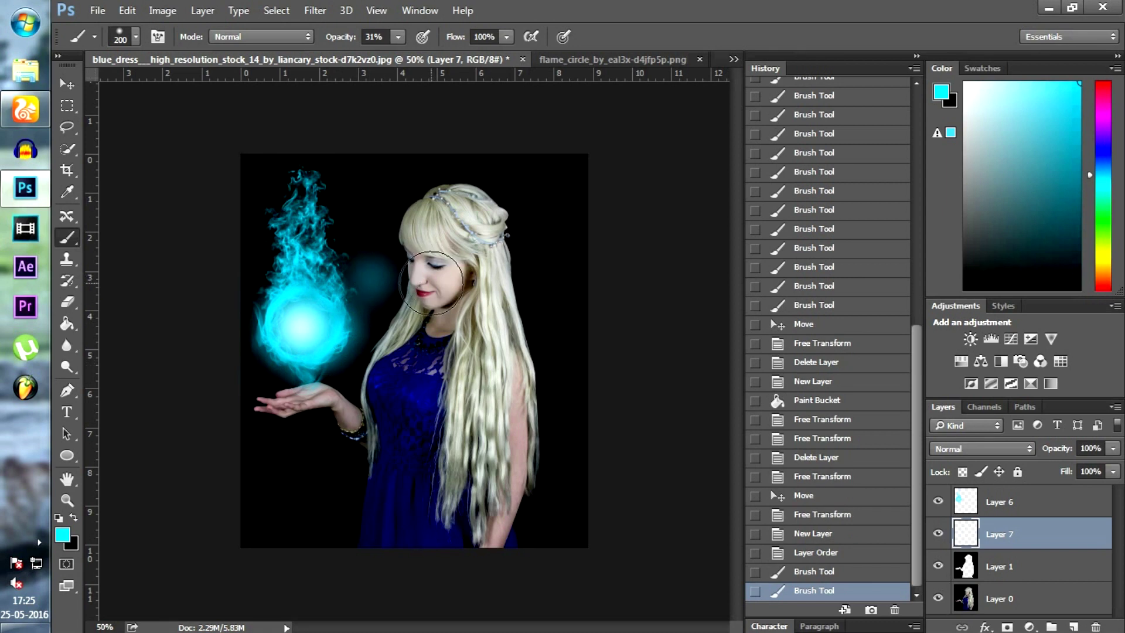
key(ctrl+z)
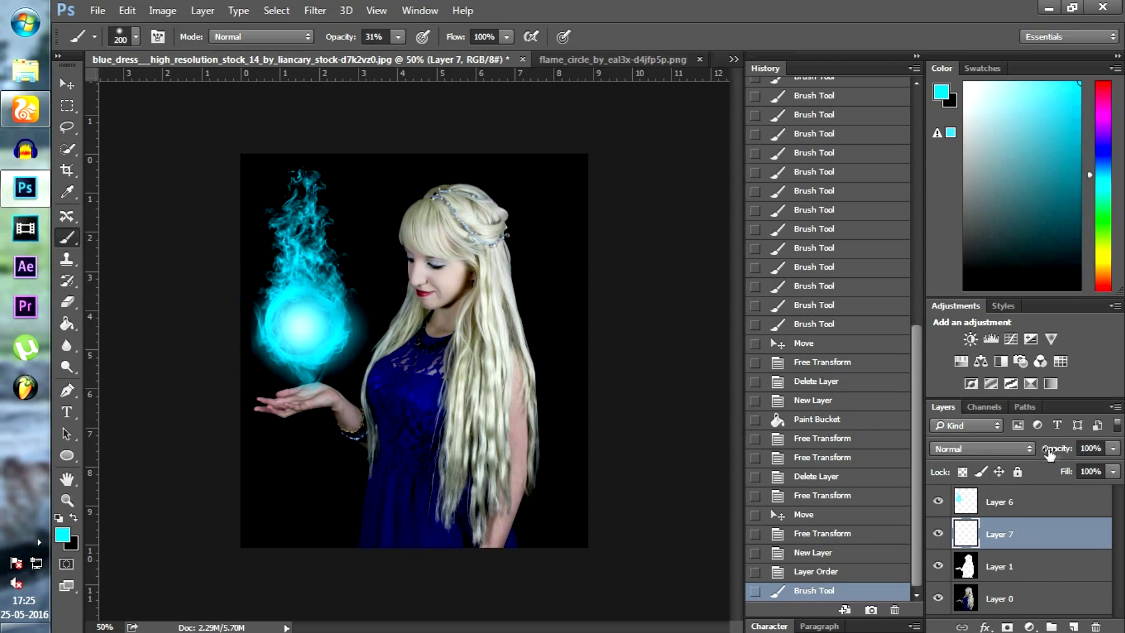
click(855, 572)
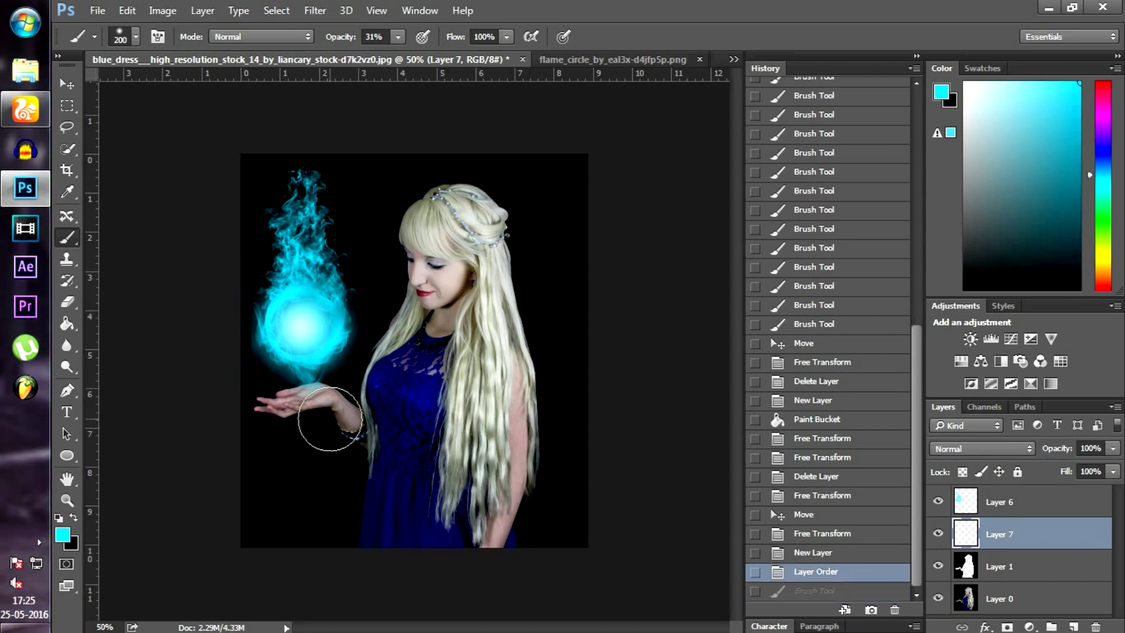
Enlarge the soft brush to 700 px and dab a cyan glow behind the orb at 31% brush opacity
key(bracketright)
key(bracketright)
key(bracketright)
key(bracketright)
key(bracketright)
key(bracketright)
click(267, 329)
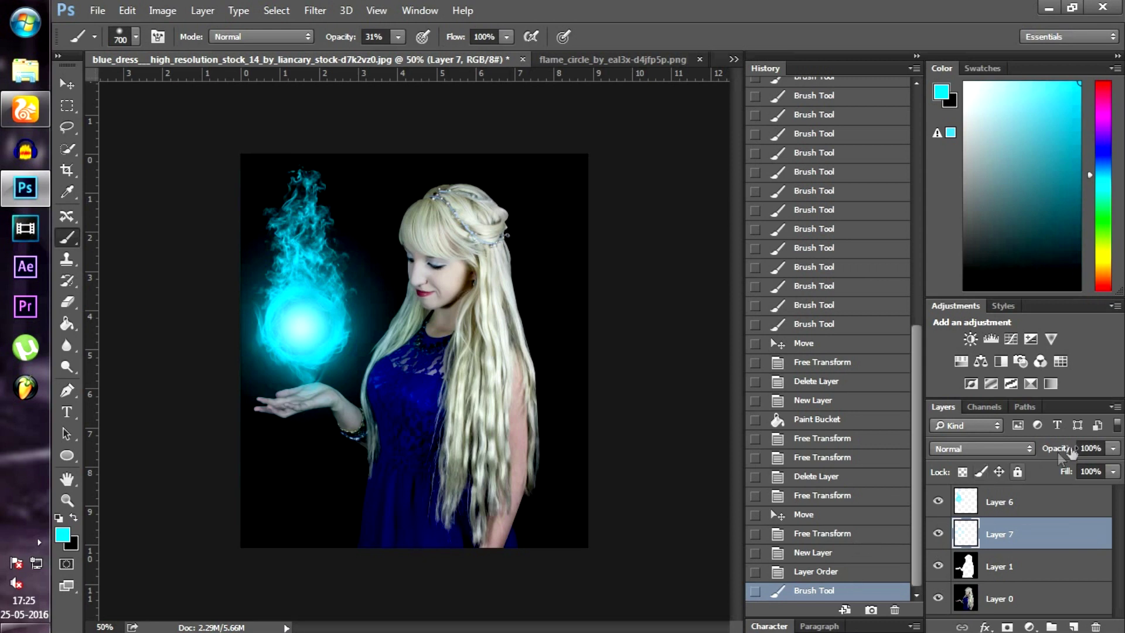
Set the glow layer's opacity to 70% and its blending mode to Soft Light after trying Overlay
click(1112, 449)
drag(1105, 467, 1090, 471)
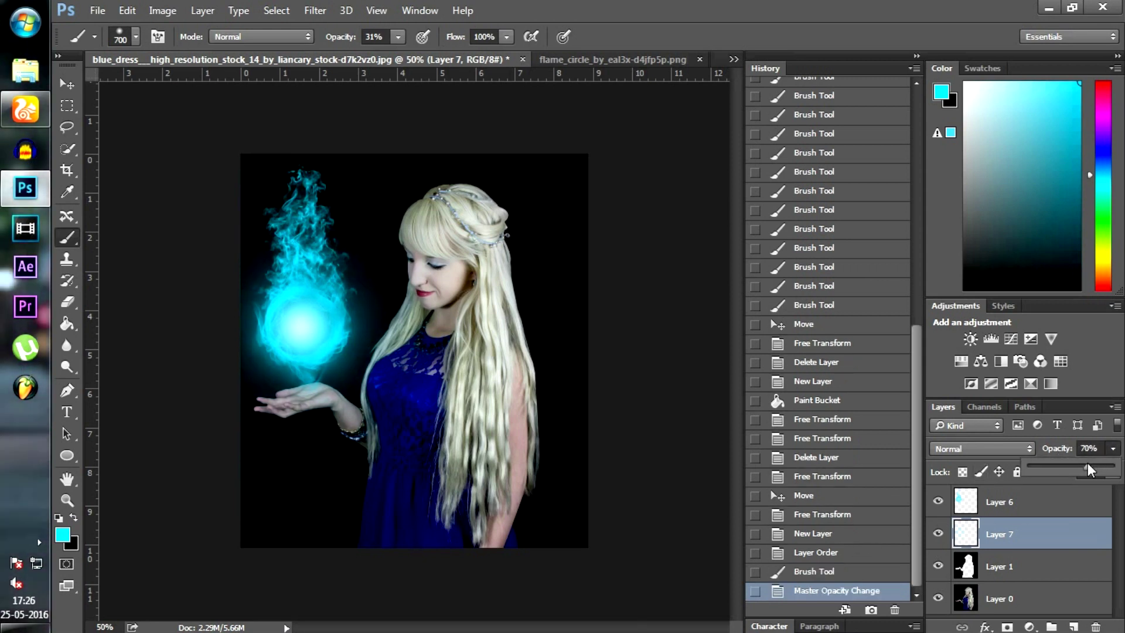
click(961, 449)
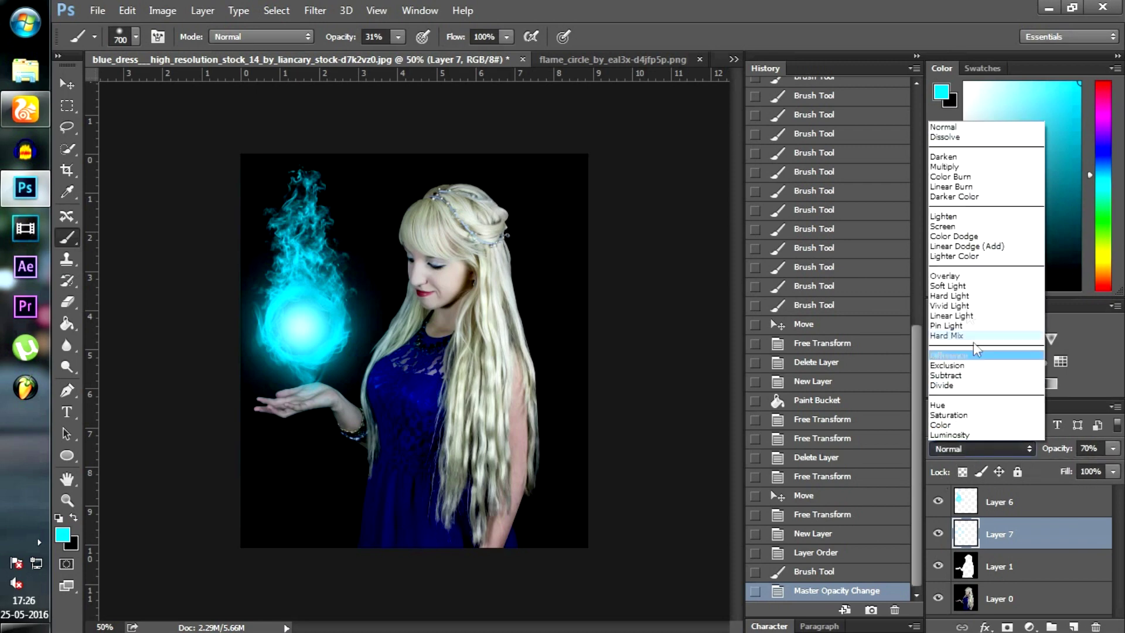
click(964, 276)
click(973, 449)
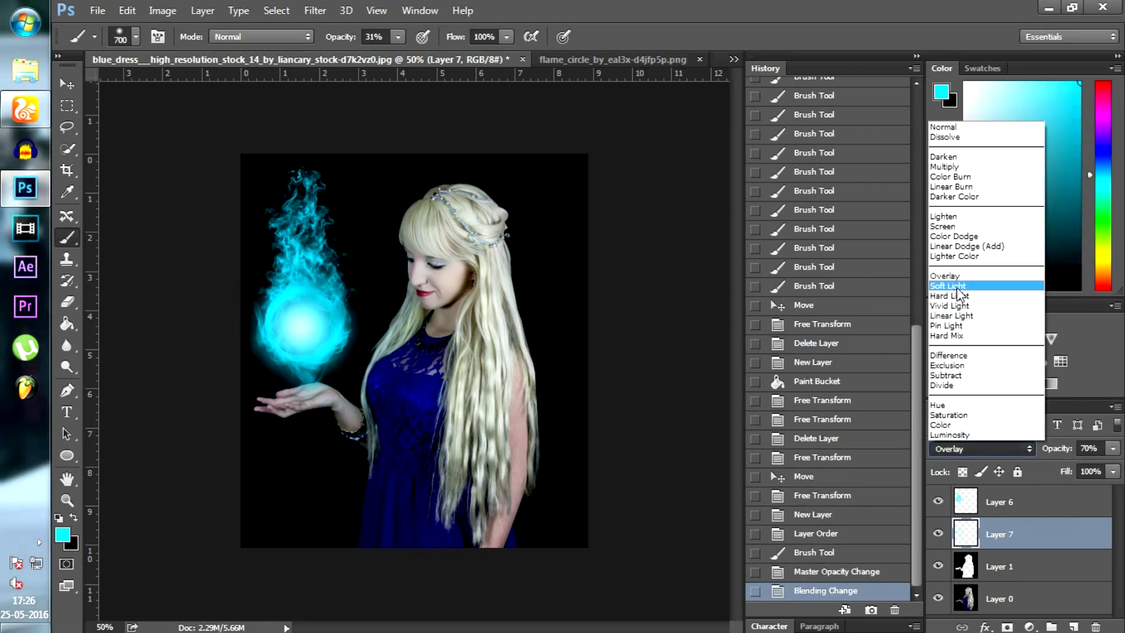
click(949, 286)
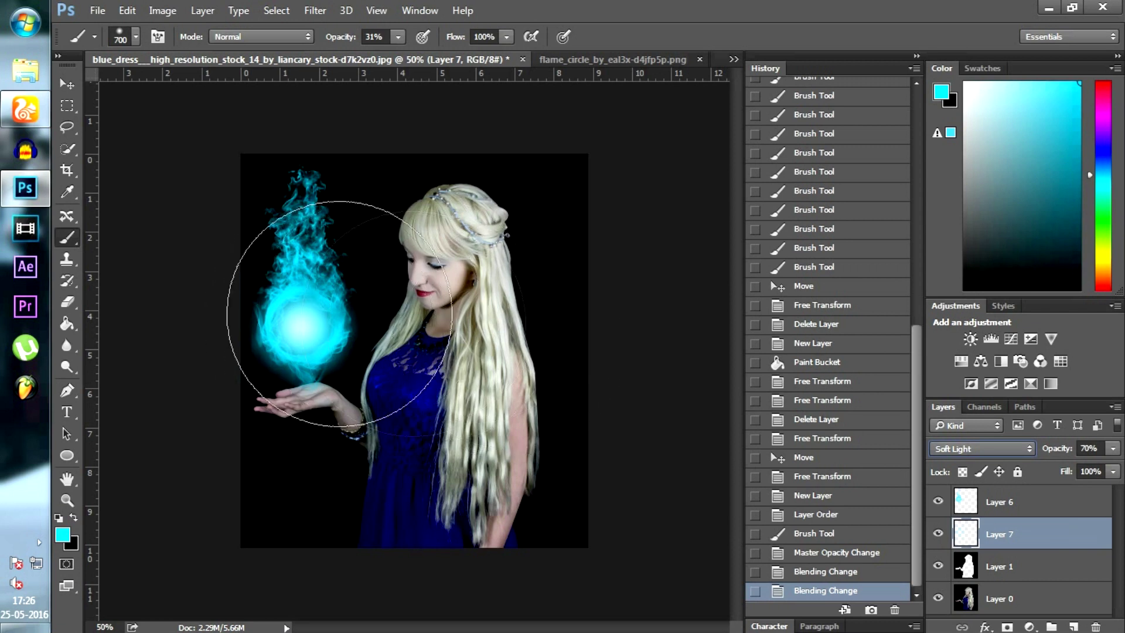
Enlarge the brush to 1512 px and dab a wide cyan glow centred around the orb
click(134, 37)
drag(243, 92, 247, 92)
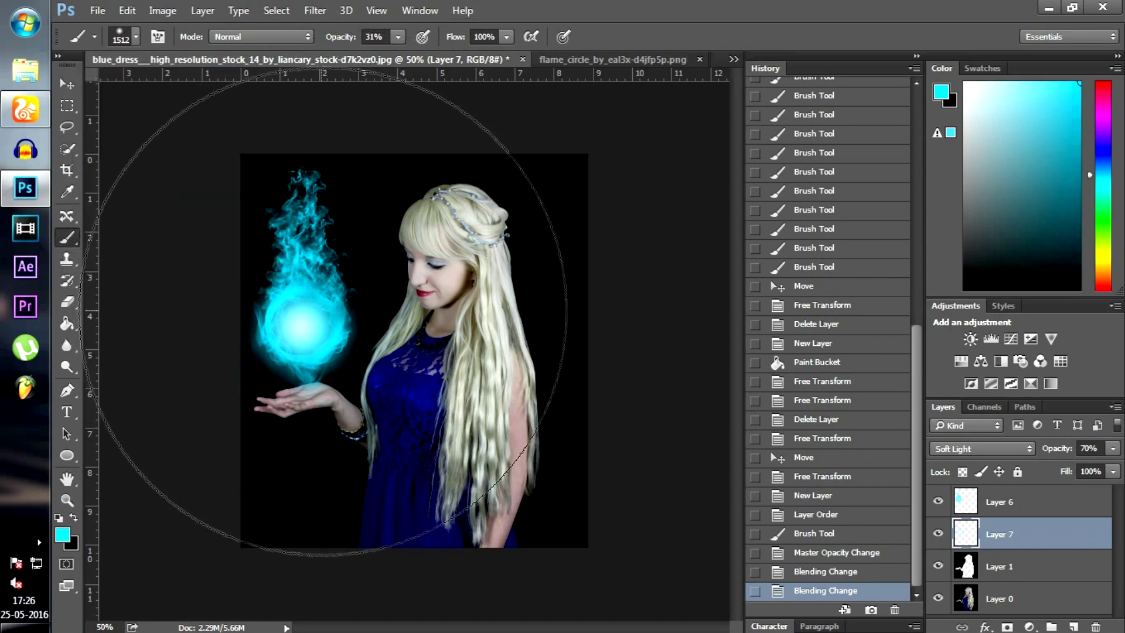
click(323, 312)
Reinforce the glow with one more cyan dab, undoing a surplus dab, and raise the Soft Light layer's opacity to 87%
key(bracketleft)
key(bracketleft)
key(bracketleft)
key(bracketleft)
key(bracketleft)
key(bracketleft)
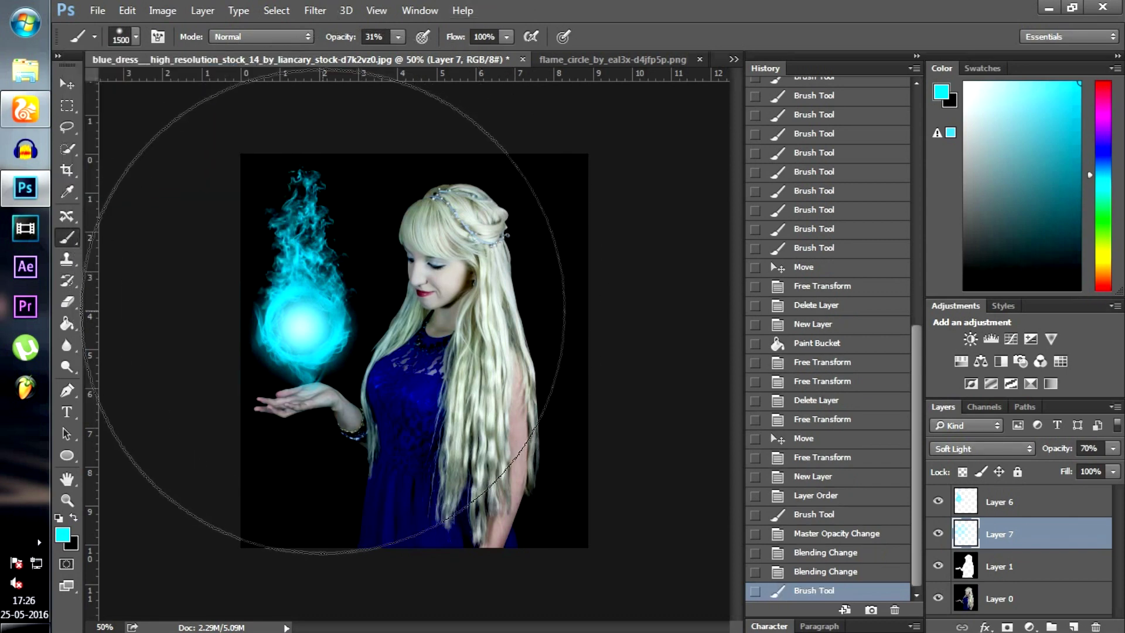
click(323, 312)
click(323, 312)
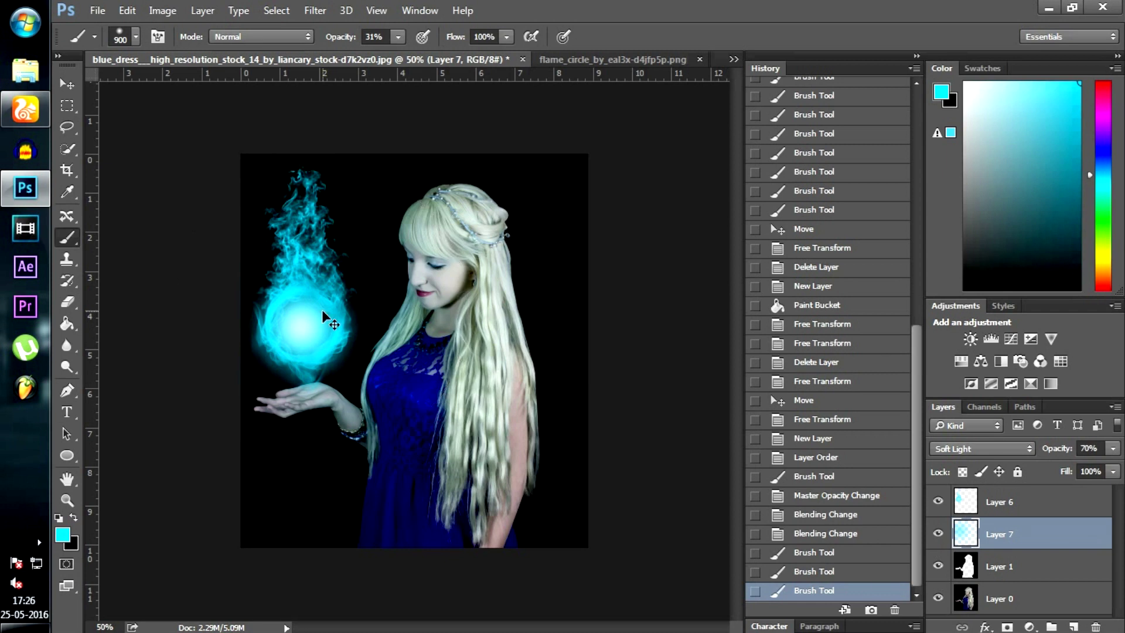
key(ctrl+z)
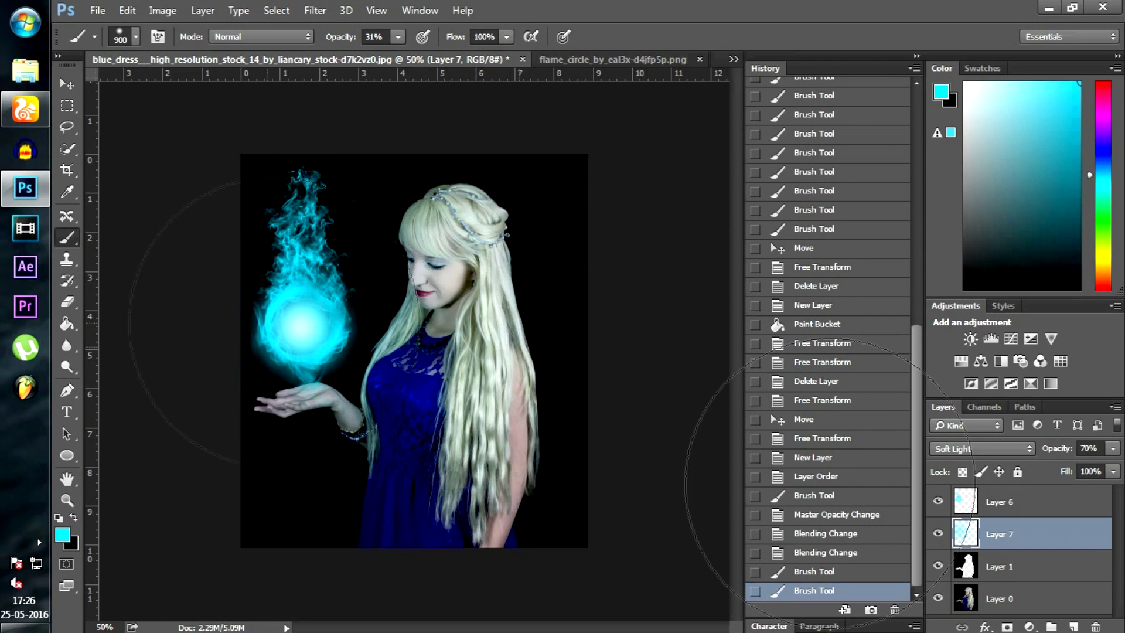
click(1112, 449)
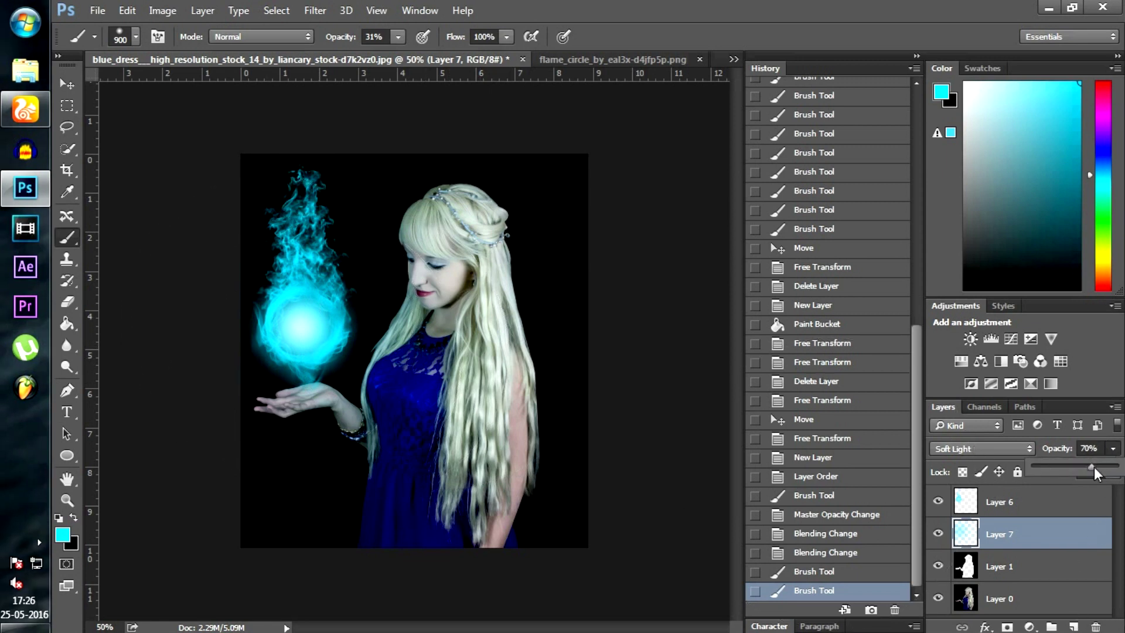
drag(1095, 469, 1109, 471)
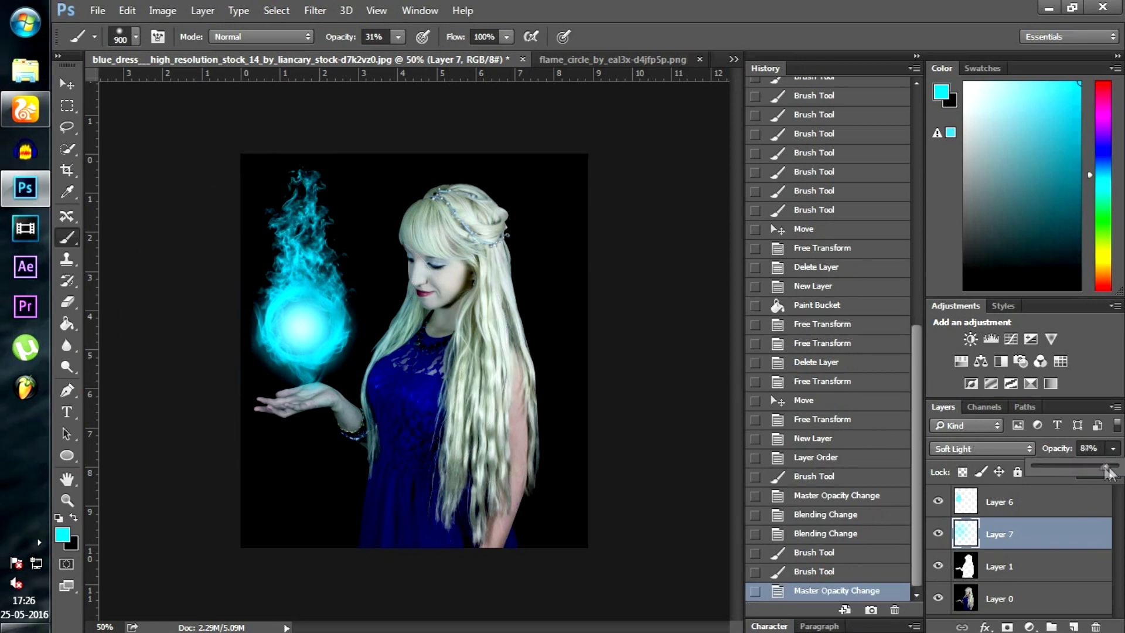
On a new layer above the Soft Light glow, dab a 600 px cyan glow over the orb and set the layer's opacity to 57%
click(1074, 626)
key(bracketleft)
key(bracketleft)
key(bracketleft)
key(bracketleft)
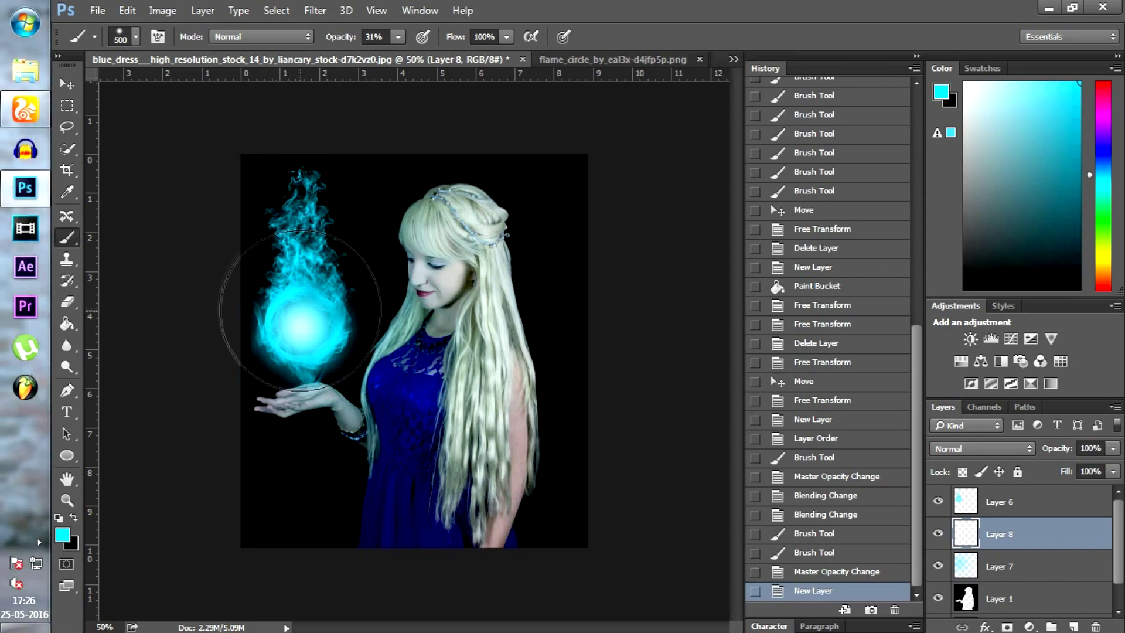
key(bracketright)
click(299, 298)
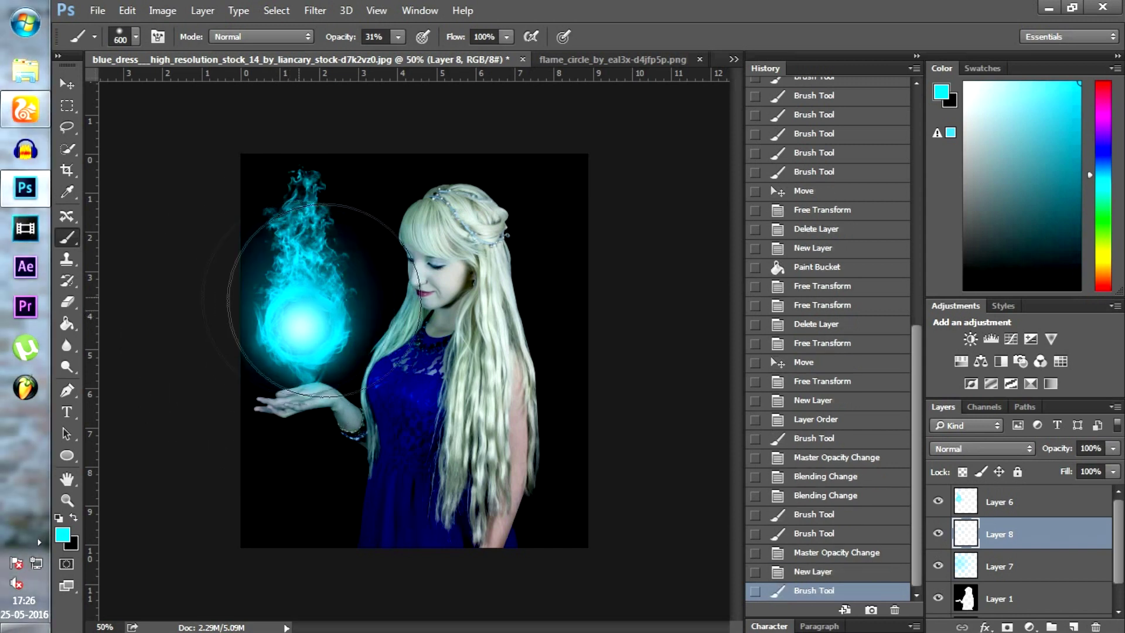
click(1112, 449)
drag(1113, 467, 1097, 469)
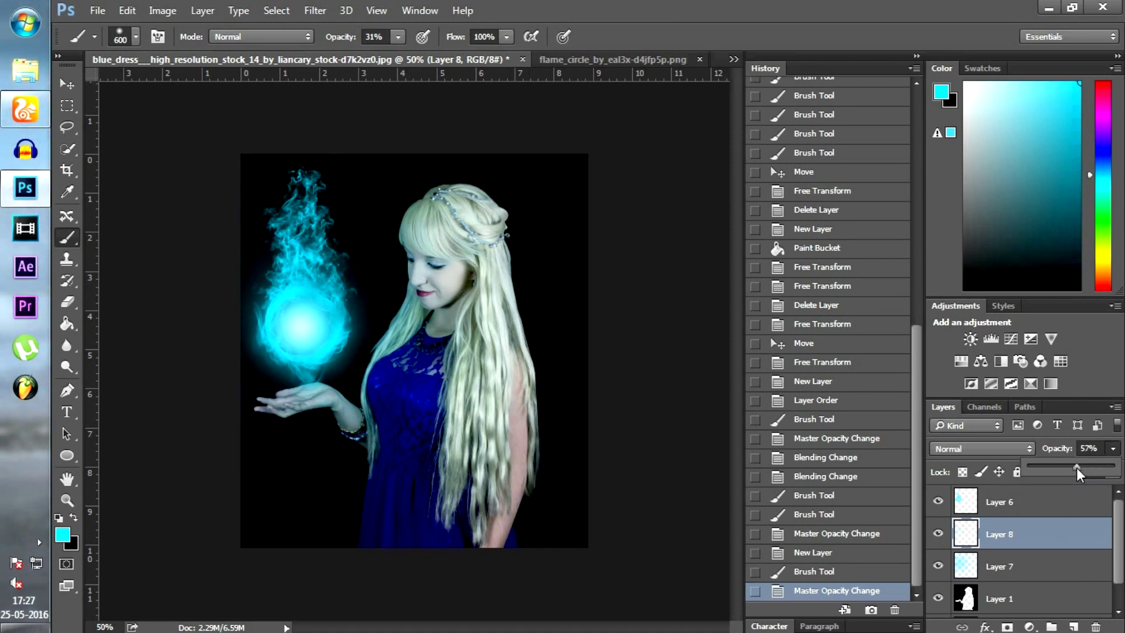
Soften the new glow's outer edges around the flames, face and hand with a 150 px Eraser at 14% opacity
click(67, 302)
drag(334, 39, 257, 65)
click(354, 168)
click(219, 216)
click(299, 161)
click(338, 154)
click(321, 156)
click(355, 226)
click(367, 252)
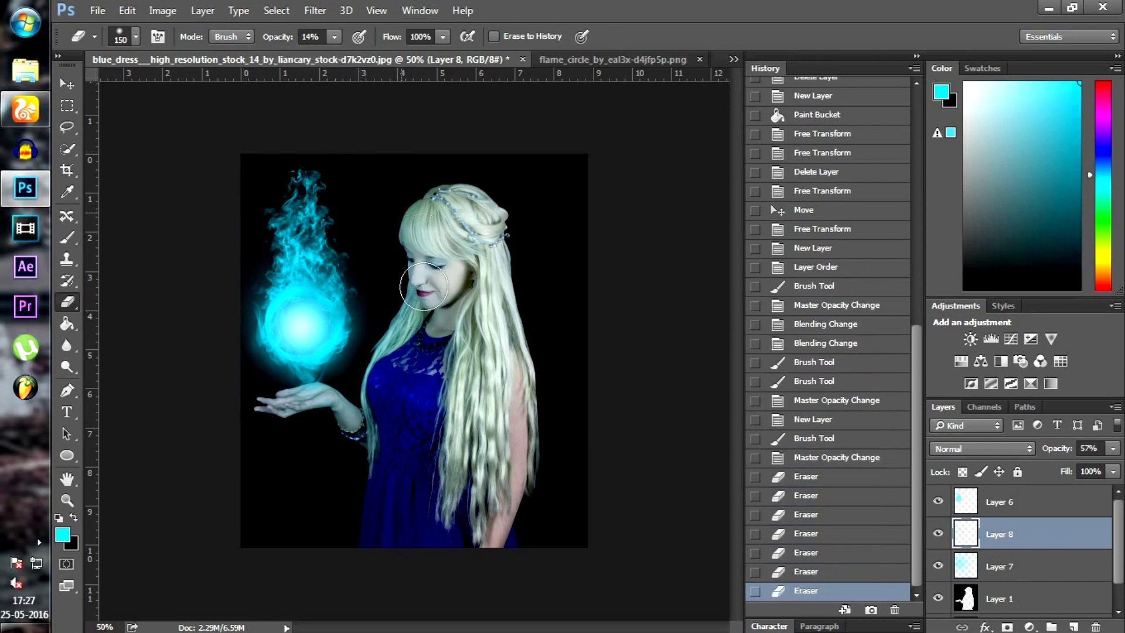
click(424, 224)
click(444, 199)
click(252, 211)
click(272, 201)
click(291, 176)
click(326, 203)
click(493, 338)
click(362, 437)
click(362, 436)
click(328, 438)
click(296, 439)
click(264, 439)
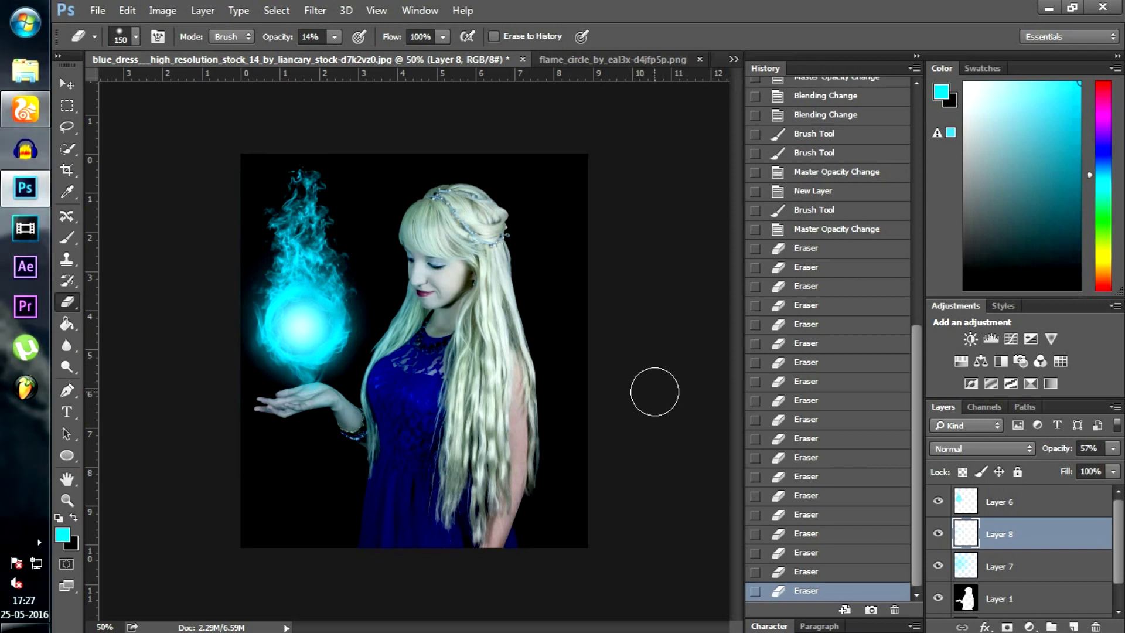
Add a new layer directly above the woman's photo layer and paint a cyan tint over her fringe with a 250 px brush
click(1018, 604)
click(1073, 626)
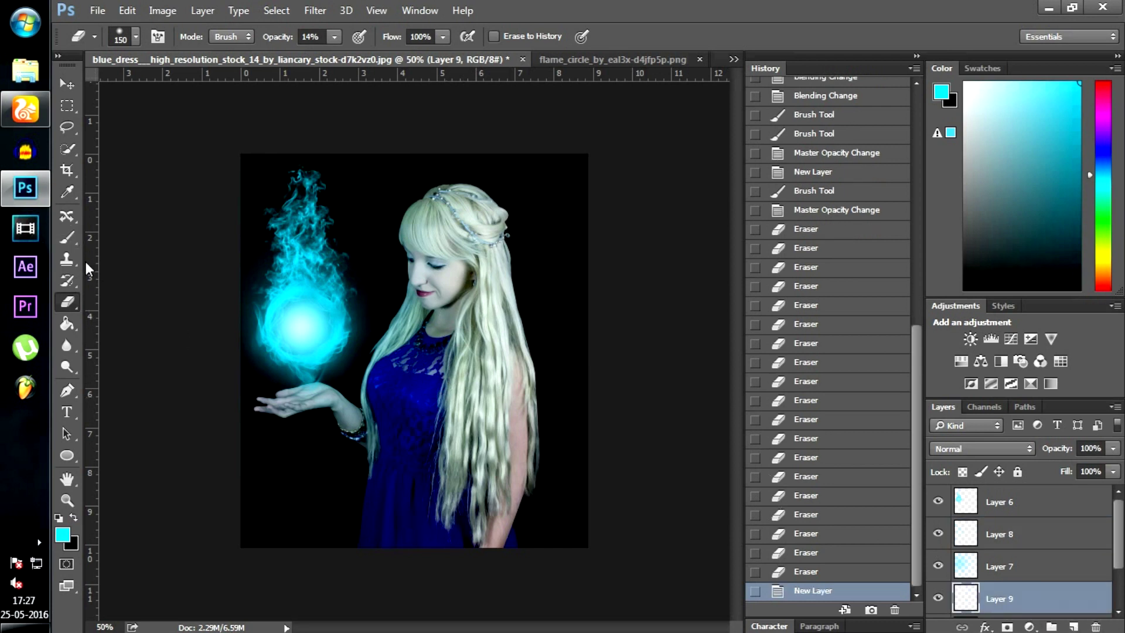
click(67, 238)
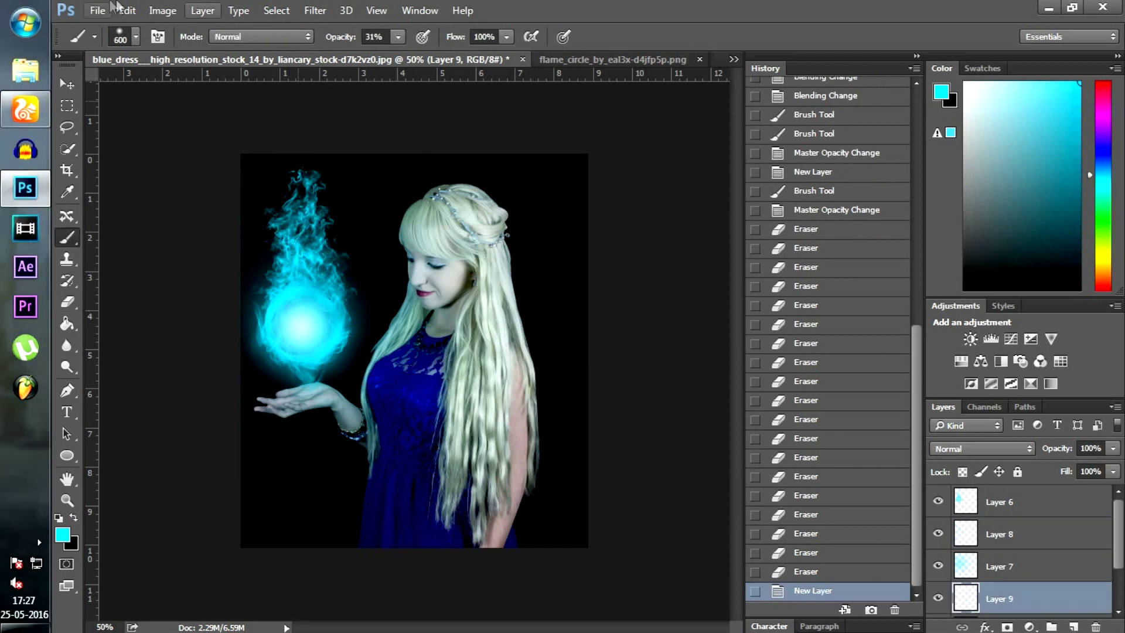
key(bracketleft)
key(bracketleft)
key(bracketleft)
key(bracketleft)
drag(381, 221, 377, 264)
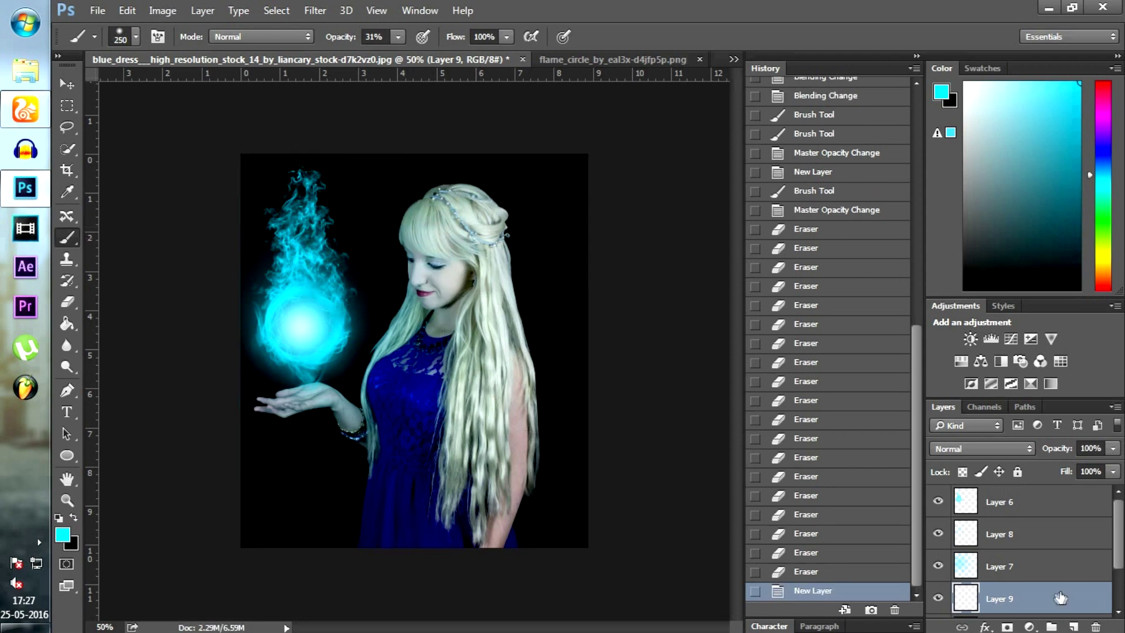
mouse_move(1064, 600)
mouse_down()
mouse_move(1058, 623)
mouse_move(1032, 586)
mouse_up()
mouse_move(416, 249)
mouse_down()
mouse_move(422, 205)
mouse_move(397, 181)
mouse_up()
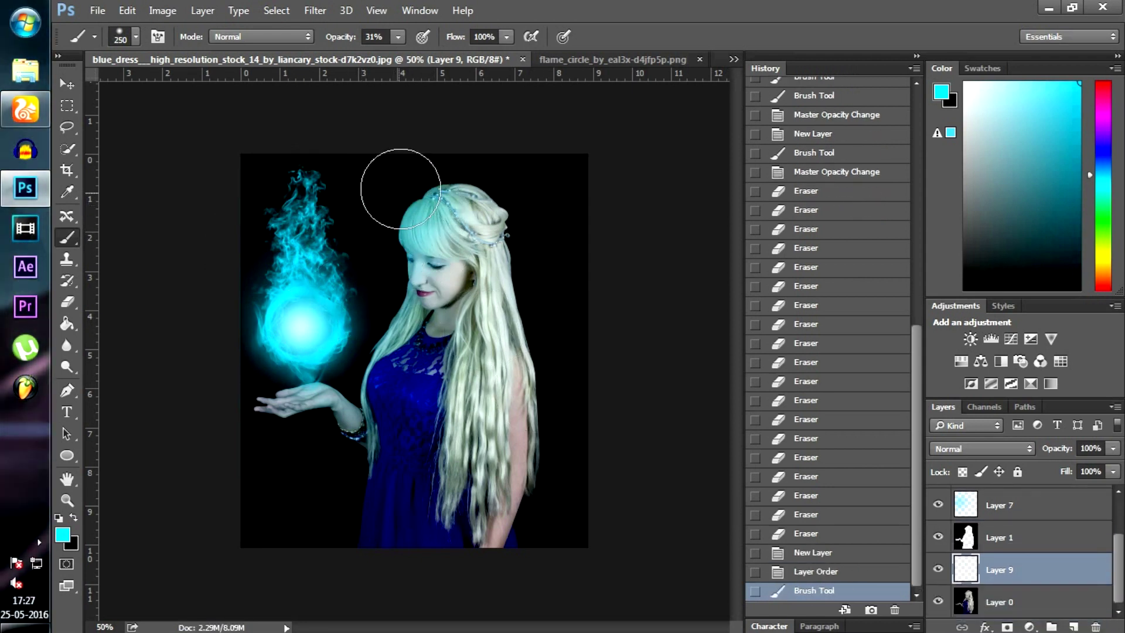
Extend the cyan tint over her face, chest and hand, then set the tint layer to Overlay blending at 90% opacity
drag(382, 352, 444, 363)
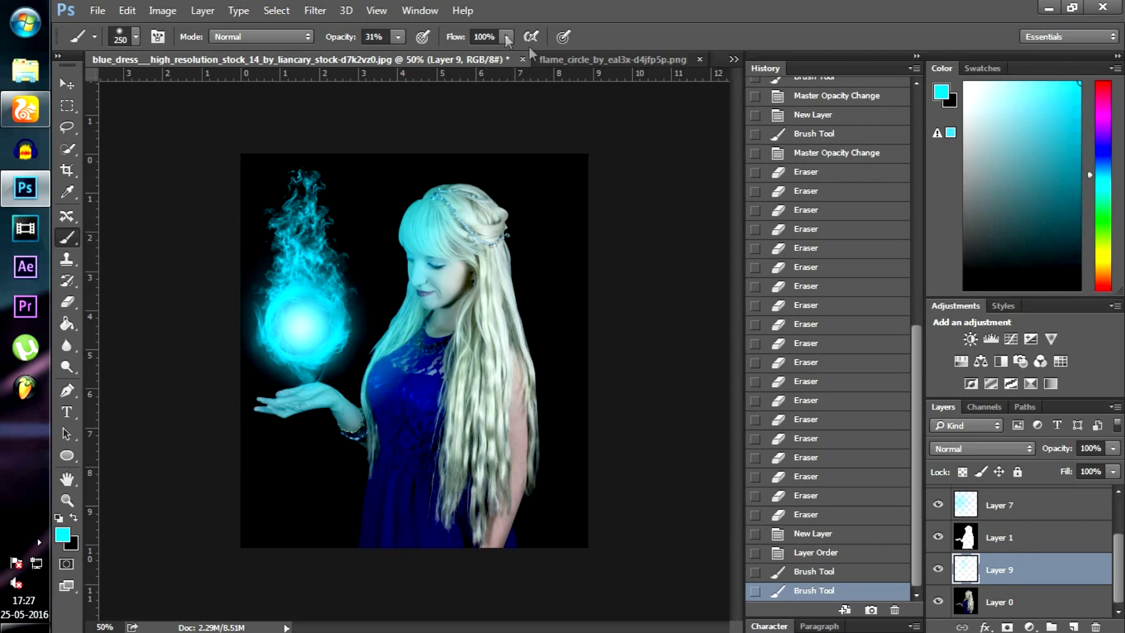
click(1022, 449)
click(1022, 449)
click(1031, 447)
click(937, 272)
click(983, 447)
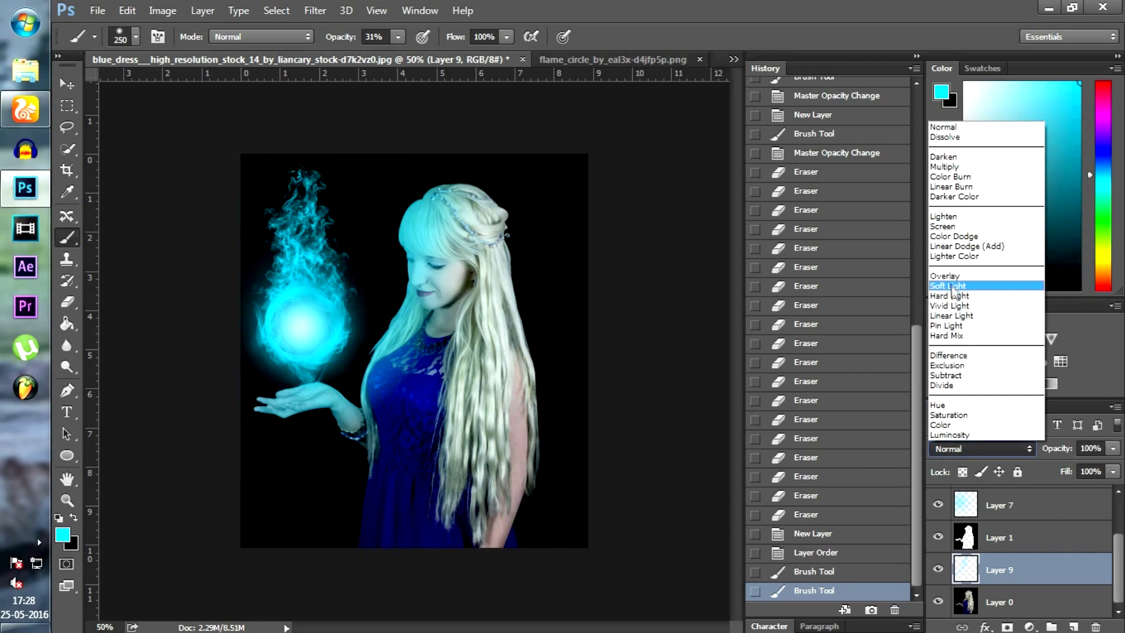
click(950, 276)
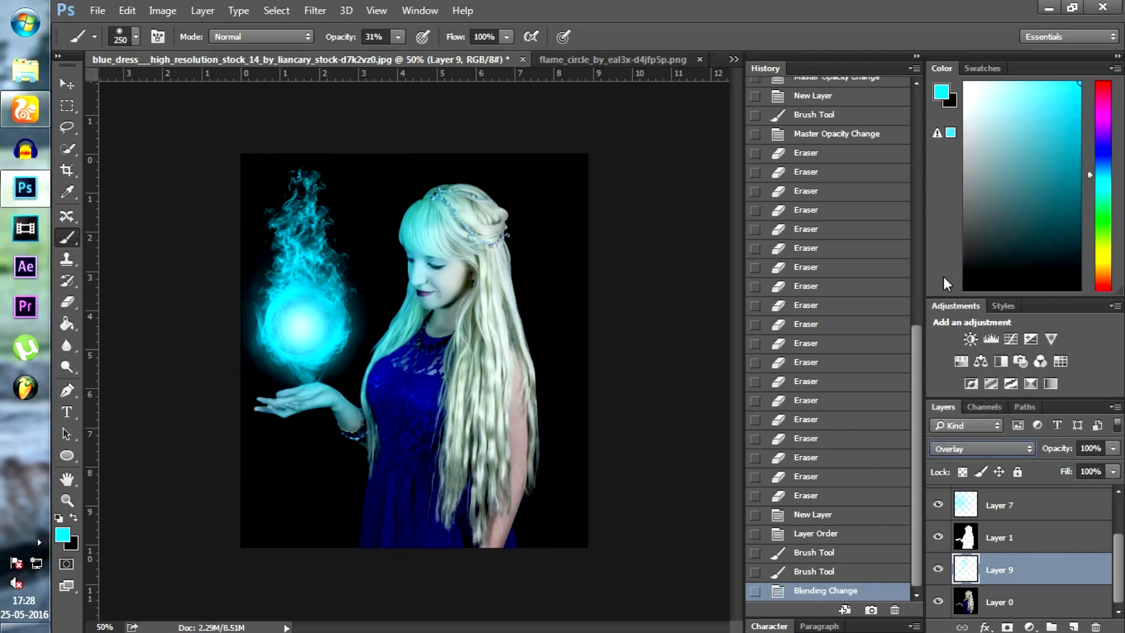
click(1112, 448)
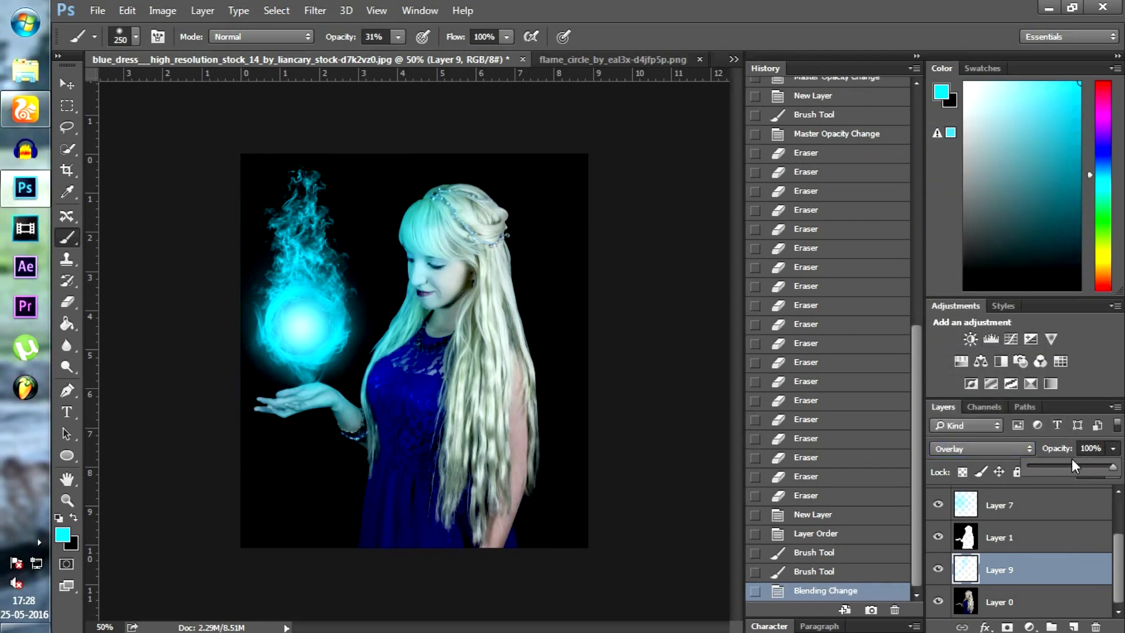
drag(1061, 465, 1080, 466)
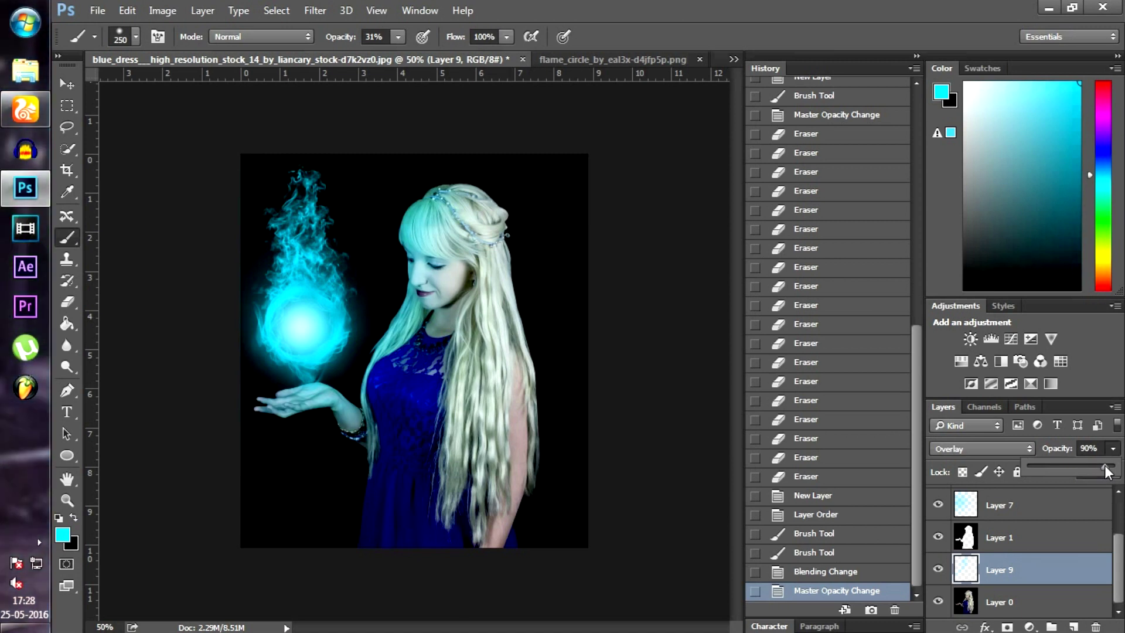
Darken her lower arm and the ends of her long hair on the Overlay layer with 250 px black brush strokes
click(311, 346)
key(x)
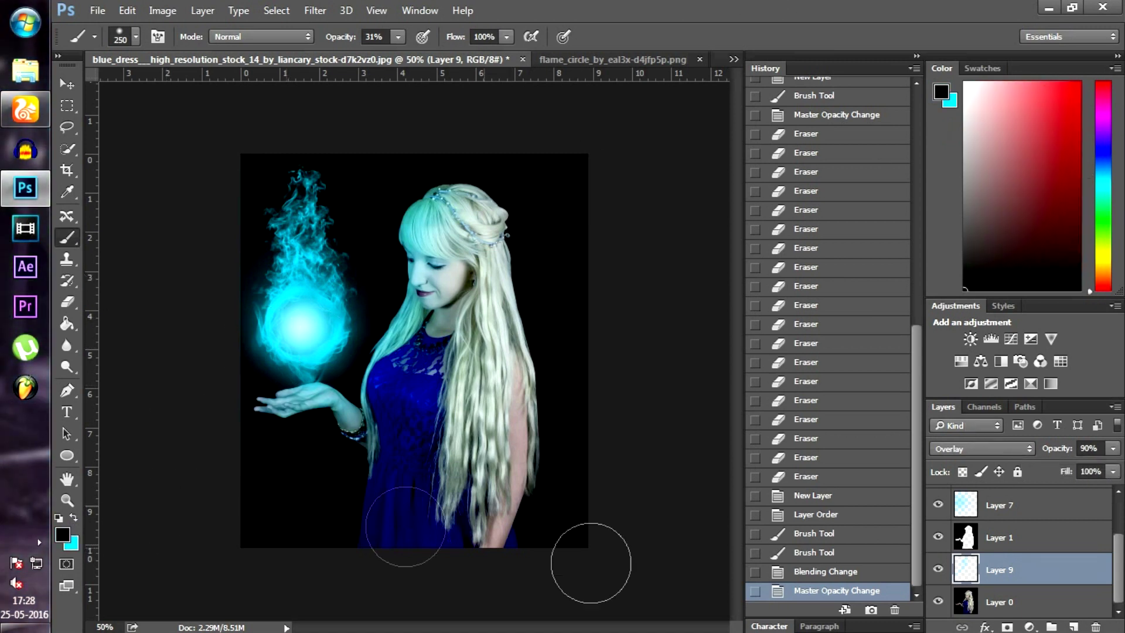
drag(525, 484, 414, 565)
drag(545, 421, 465, 584)
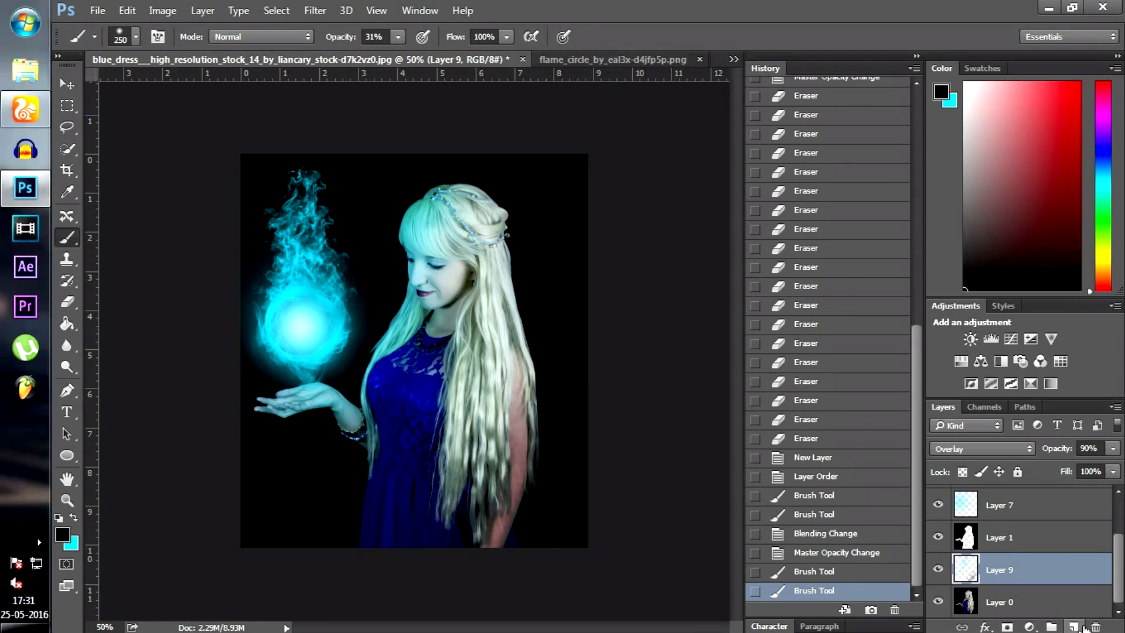
On a new layer above the Overlay tint, paint cyan along her face and hand with a 90 px brush and set the layer's opacity to 14%
key(ctrl+shift+alt+n)
key(x)
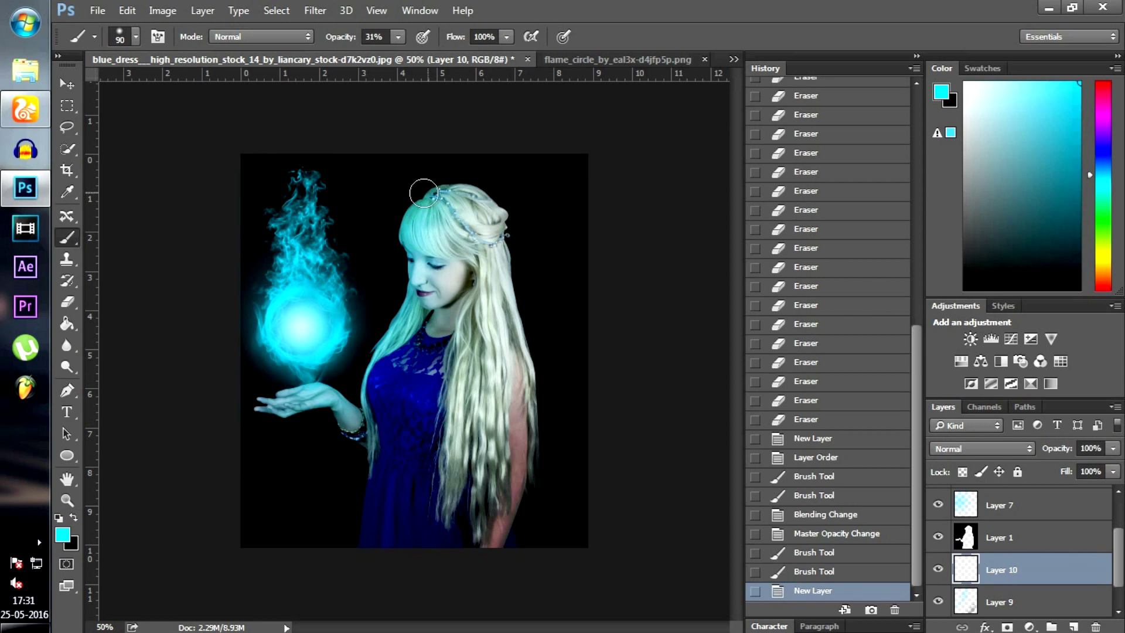
mouse_move(397, 206)
mouse_down()
mouse_move(381, 250)
mouse_move(382, 326)
mouse_up()
drag(387, 252, 395, 293)
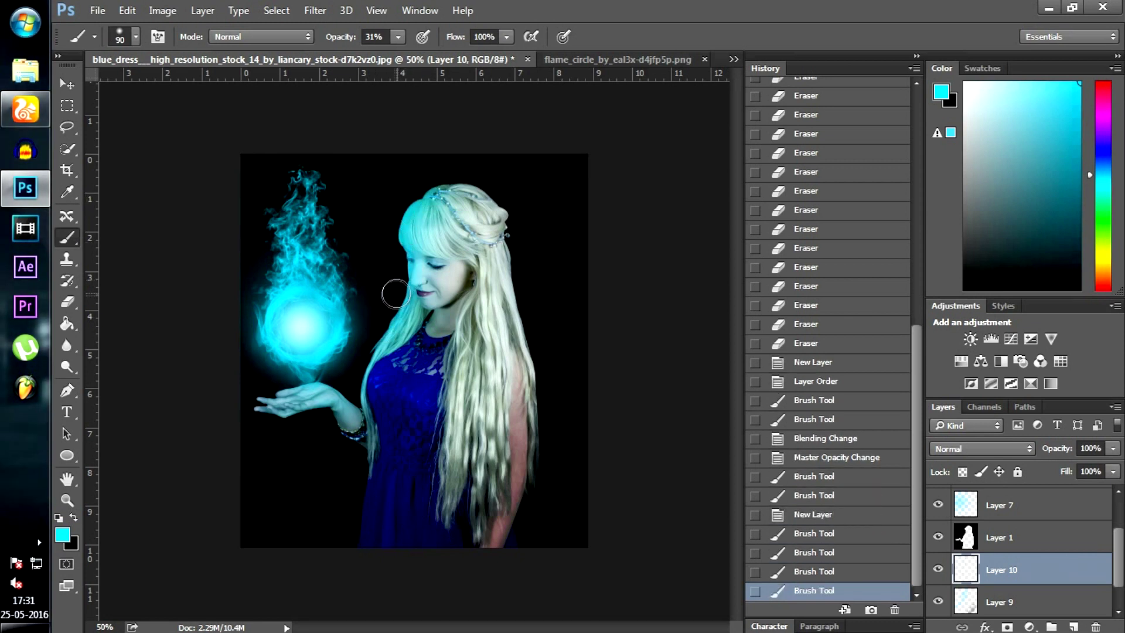
mouse_move(355, 359)
mouse_down()
mouse_move(356, 406)
mouse_move(275, 381)
mouse_up()
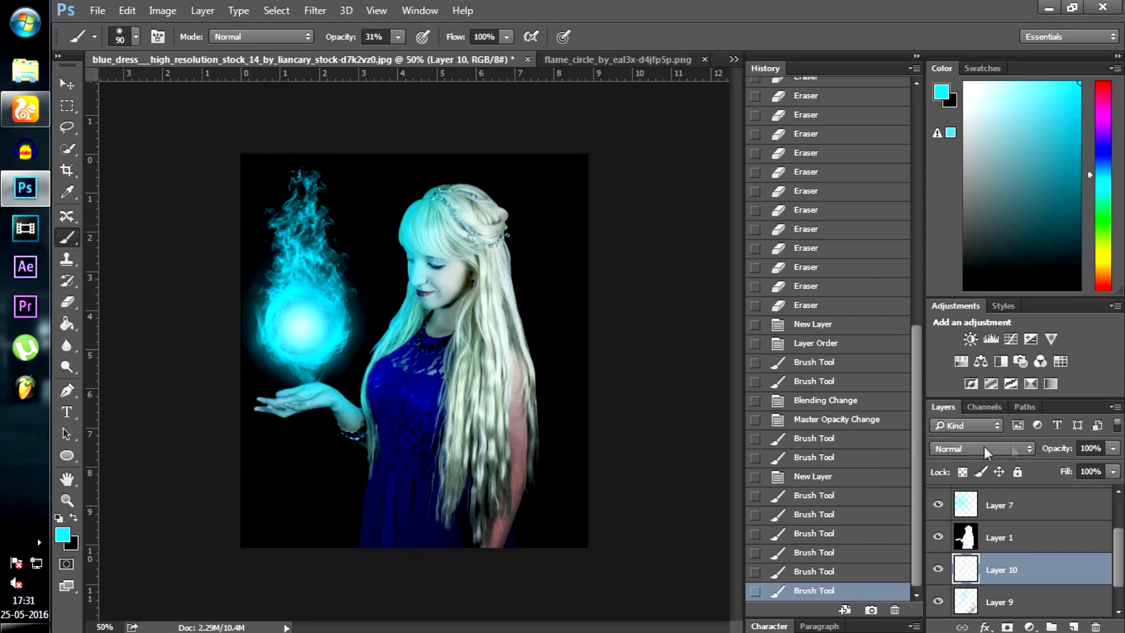
click(1113, 449)
drag(1092, 470, 1039, 467)
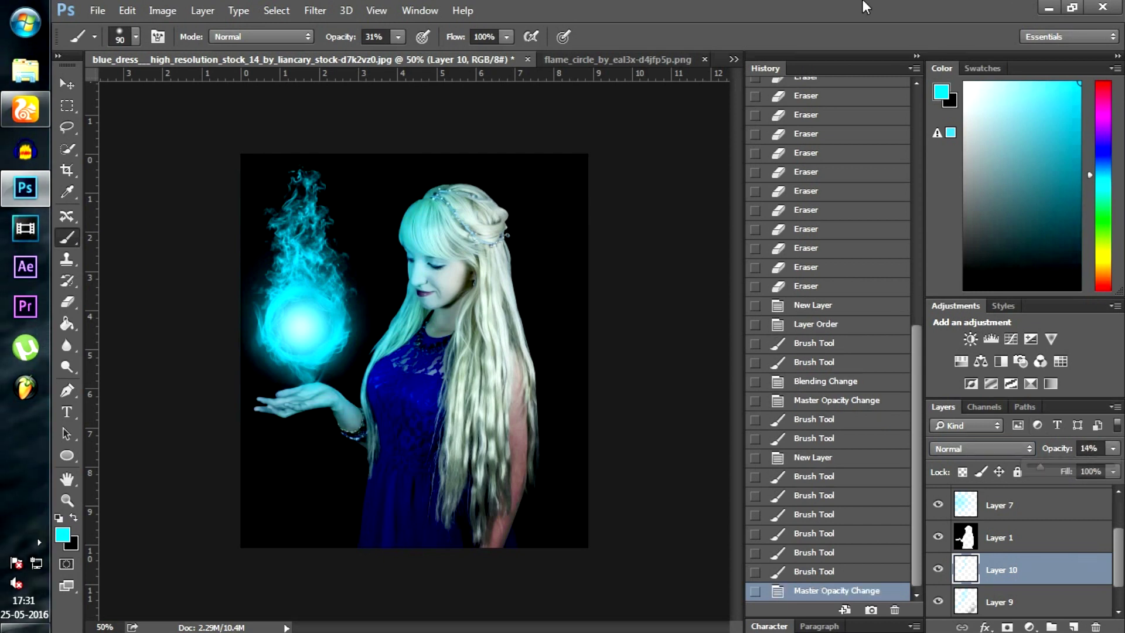
On another new layer above the 14% cyan one, paint black over her lower forearm with a 175 px brush at 86% opacity
click(1074, 626)
click(74, 517)
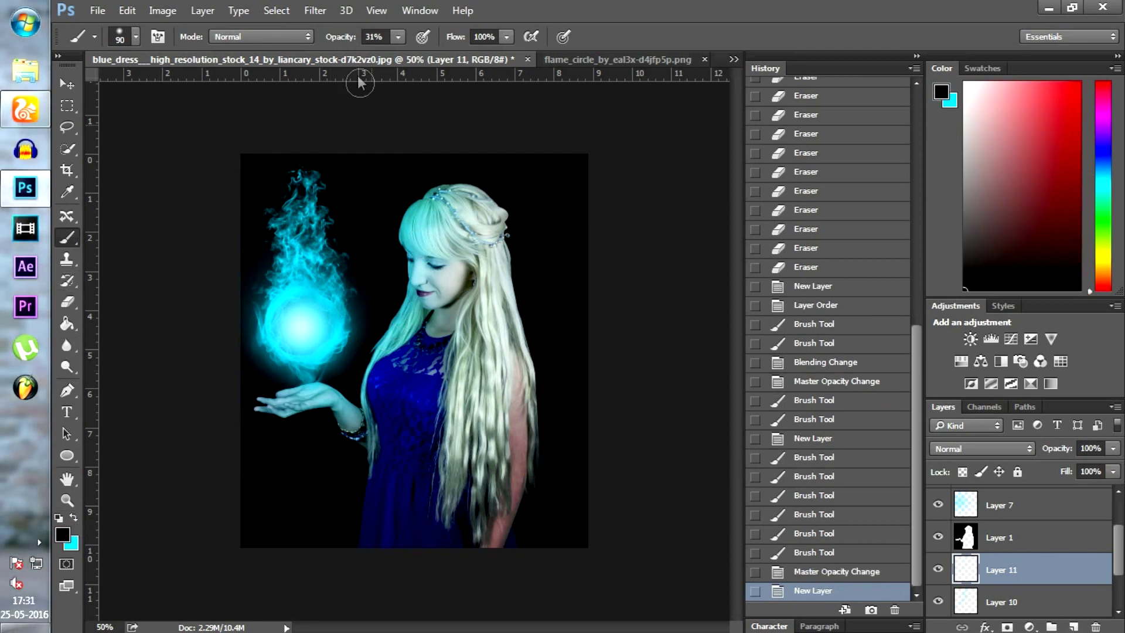
click(399, 36)
drag(402, 44, 447, 51)
mouse_move(509, 494)
mouse_down()
mouse_move(553, 456)
mouse_move(526, 538)
mouse_up()
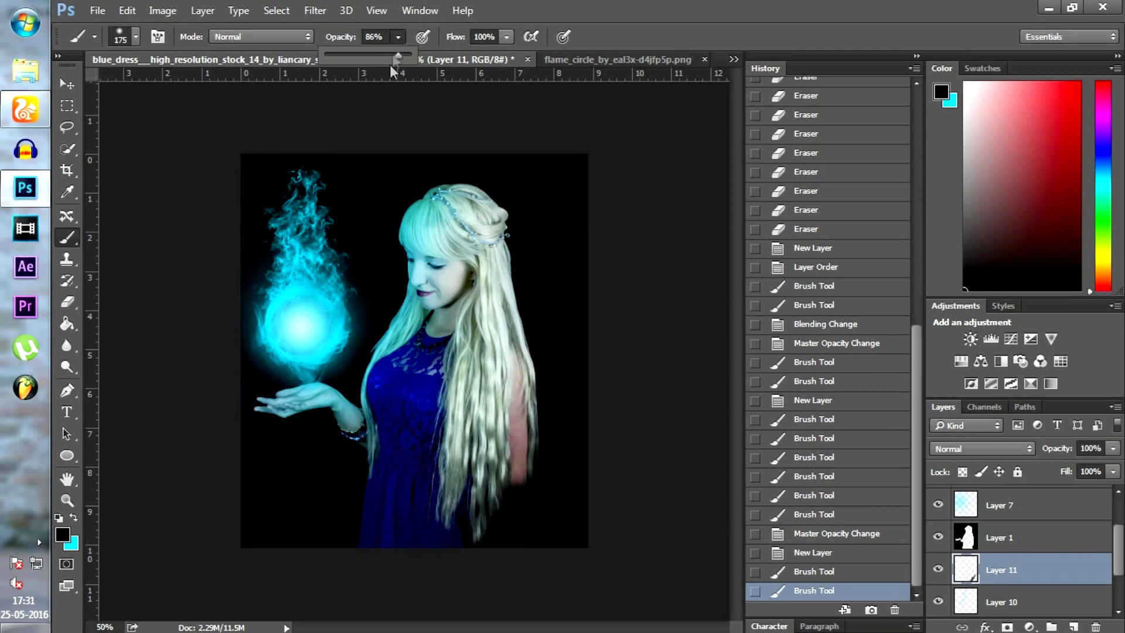
Fade her arm, hair ends and lower dress into the background with a 400 px black brush at 32% opacity
key(bracketright)
key(bracketright)
key(bracketright)
key(bracketright)
mouse_move(522, 515)
mouse_down()
mouse_move(582, 513)
mouse_move(565, 553)
mouse_up()
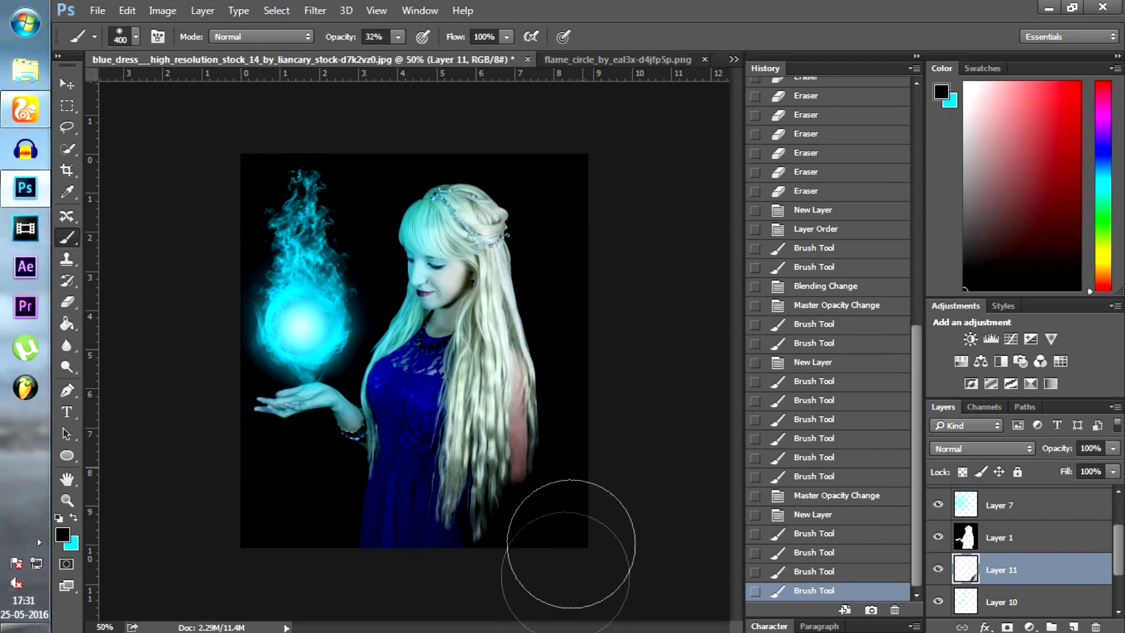
drag(590, 465, 612, 498)
drag(565, 553, 535, 598)
mouse_move(612, 499)
mouse_down()
mouse_move(596, 402)
mouse_move(584, 388)
mouse_move(554, 408)
mouse_up()
mouse_move(501, 543)
mouse_down()
mouse_move(563, 502)
mouse_move(580, 448)
mouse_move(638, 510)
mouse_move(665, 490)
mouse_move(440, 572)
mouse_move(570, 416)
mouse_move(516, 524)
mouse_up()
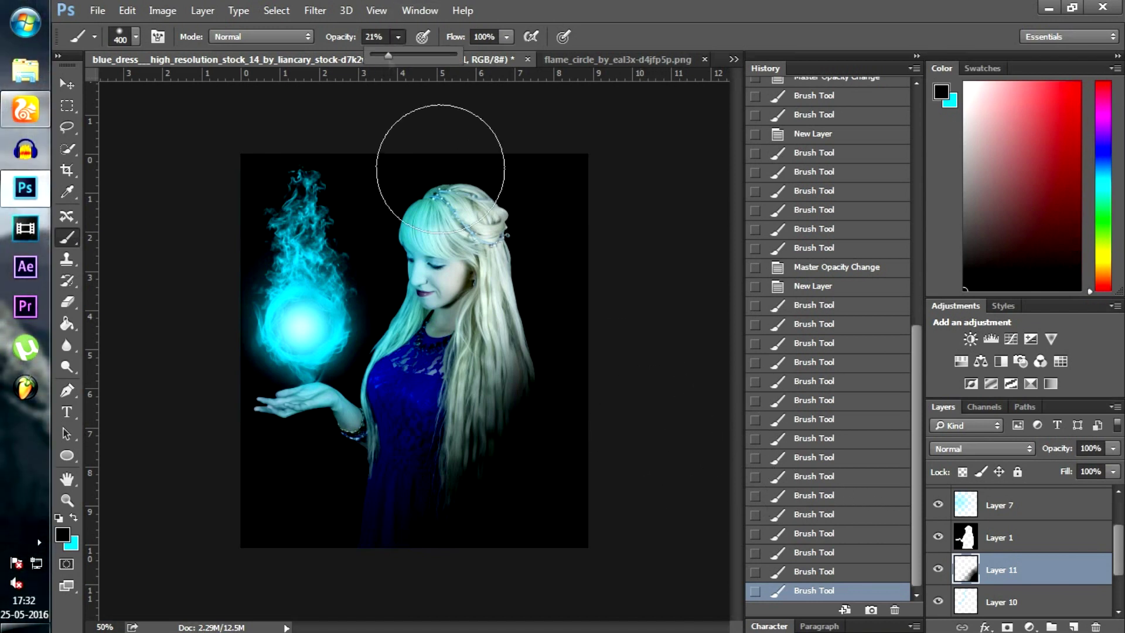
Shade the back of her hair with a 500 px black brush at 21% opacity and set the shadow layer's opacity to 98%
key(bracketright)
mouse_move(547, 402)
mouse_down()
mouse_move(560, 372)
mouse_move(575, 448)
mouse_move(596, 406)
mouse_move(534, 491)
mouse_move(626, 390)
mouse_move(599, 504)
mouse_move(576, 429)
mouse_move(606, 463)
mouse_move(635, 307)
mouse_up()
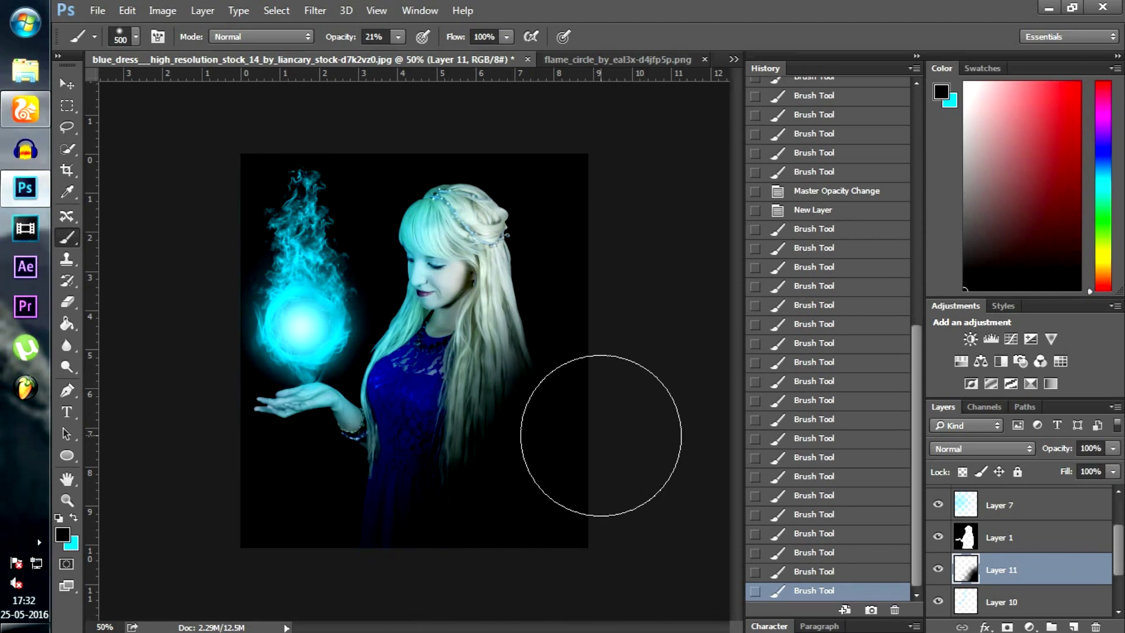
mouse_move(622, 381)
mouse_down()
mouse_move(603, 402)
mouse_move(596, 321)
mouse_move(581, 421)
mouse_move(588, 335)
mouse_move(603, 406)
mouse_move(656, 407)
mouse_move(568, 314)
mouse_move(646, 540)
mouse_up()
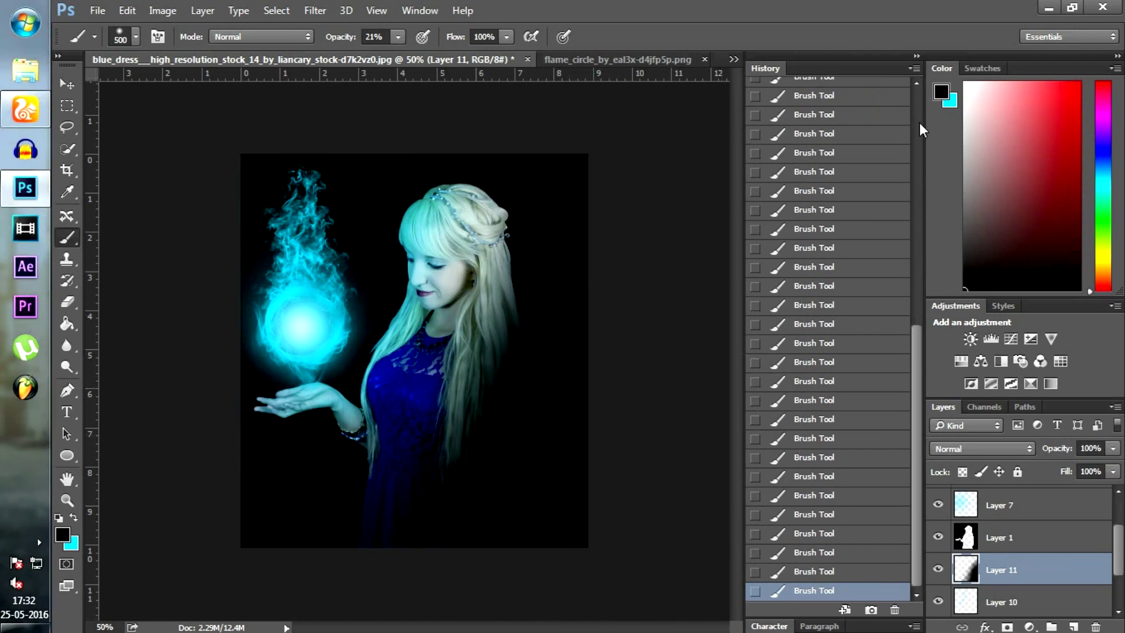
click(1114, 449)
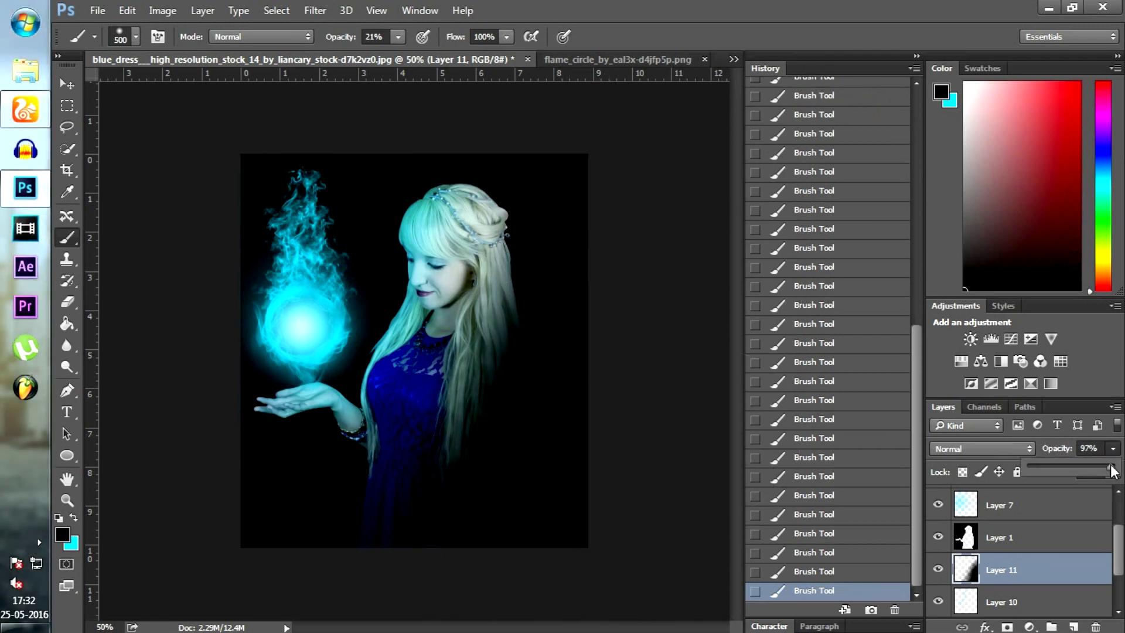
drag(1113, 471, 1111, 472)
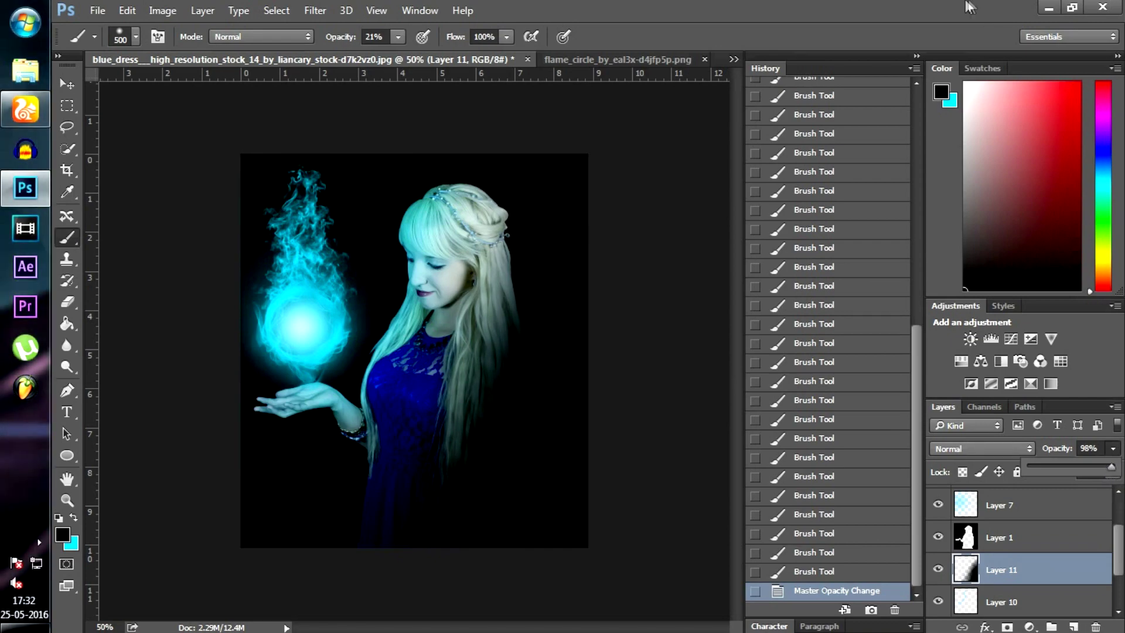